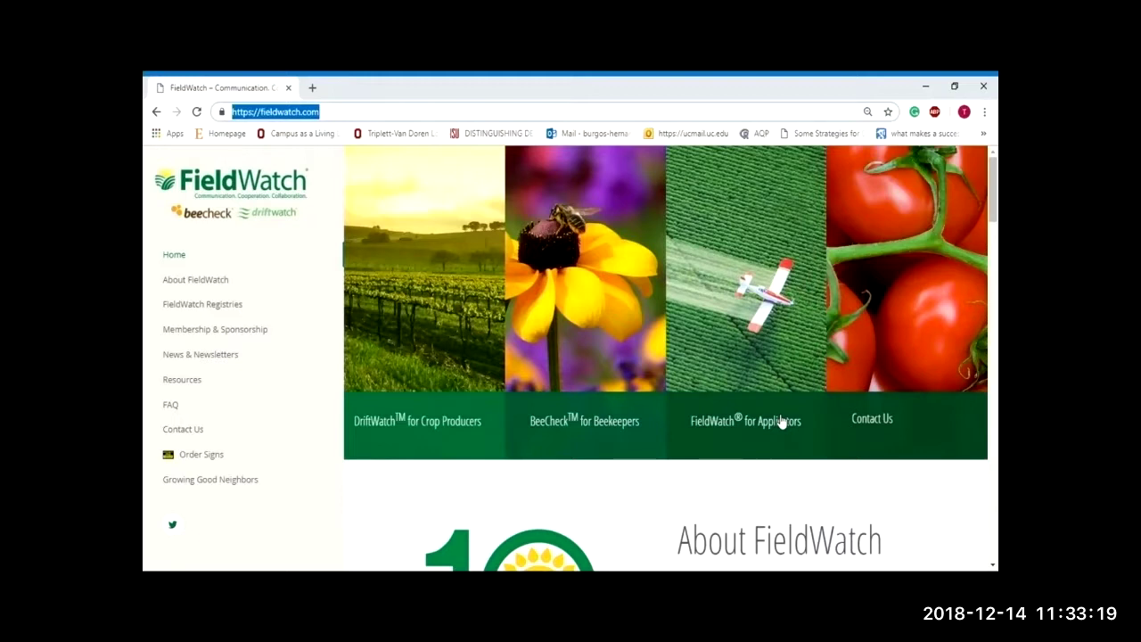
Step: Open the FieldWatch for Applicators sign-up page and choose Ohio as the active state
{"action": "left_click", "coordinate": [772, 323]}
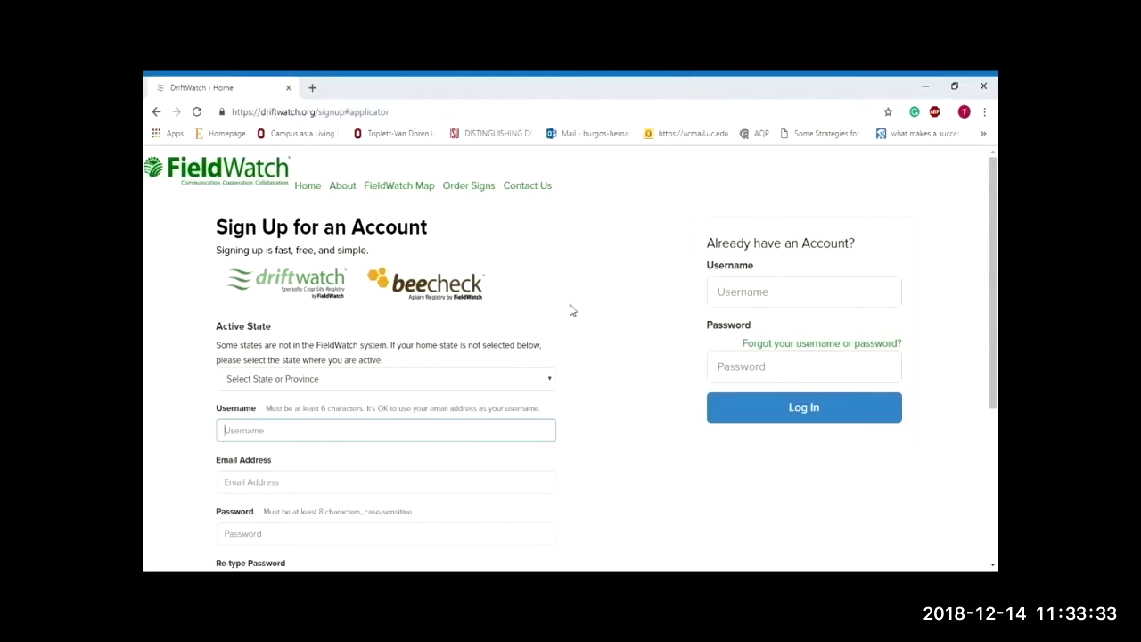
{"action": "scroll", "coordinate": [565, 304], "scroll_direction": "down", "scroll_amount": 1}
{"action": "scroll", "coordinate": [564, 304], "scroll_direction": "down", "scroll_amount": 2}
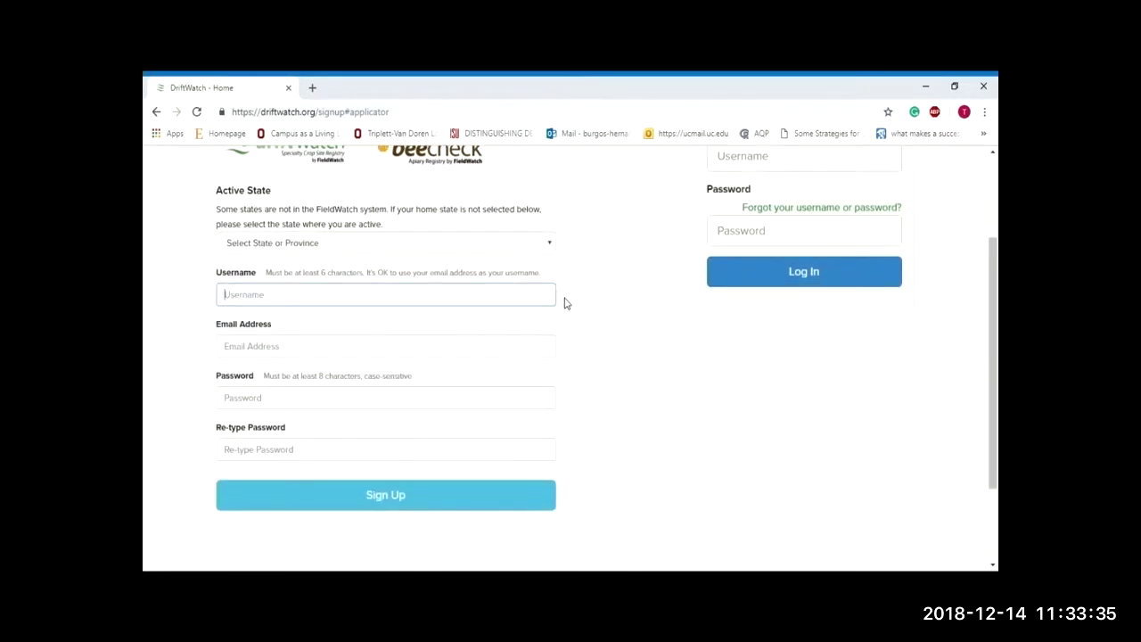
{"action": "left_click", "coordinate": [550, 249]}
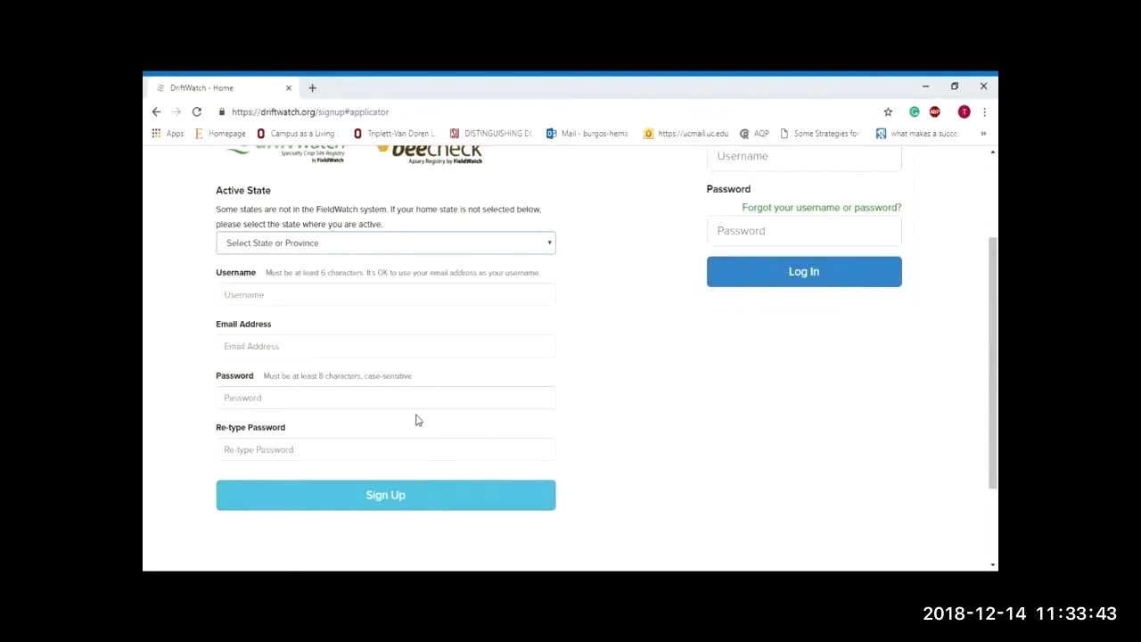
{"action": "key", "text": "o"}
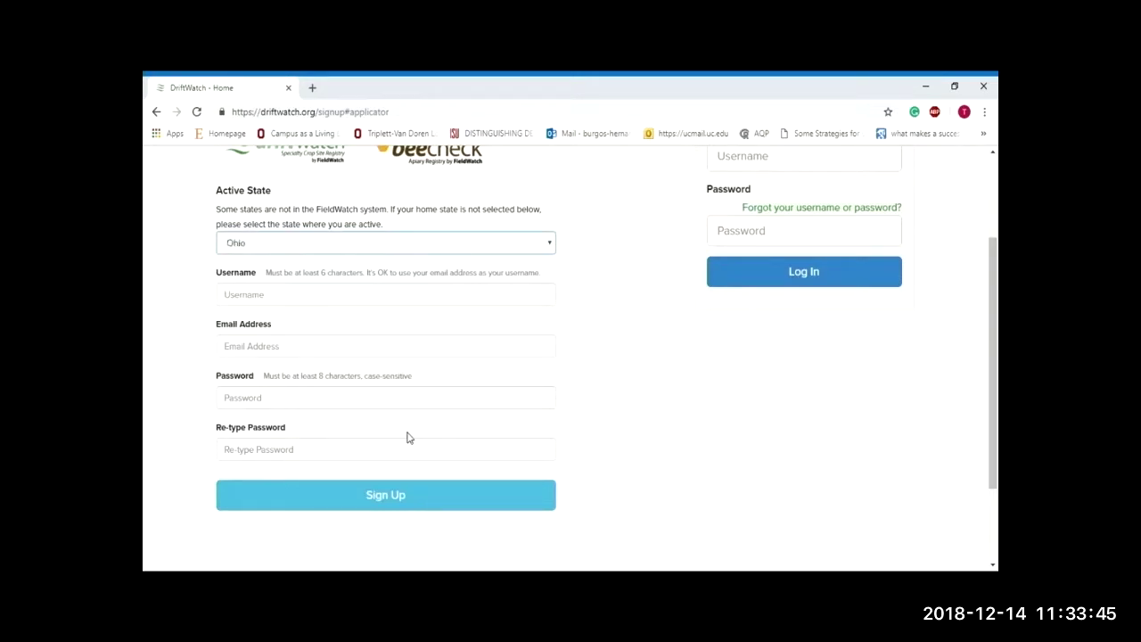
Step: Enter the applicator's username, e-mail address and matching password, then submit Sign Up
{"action": "left_click", "coordinate": [385, 295]}
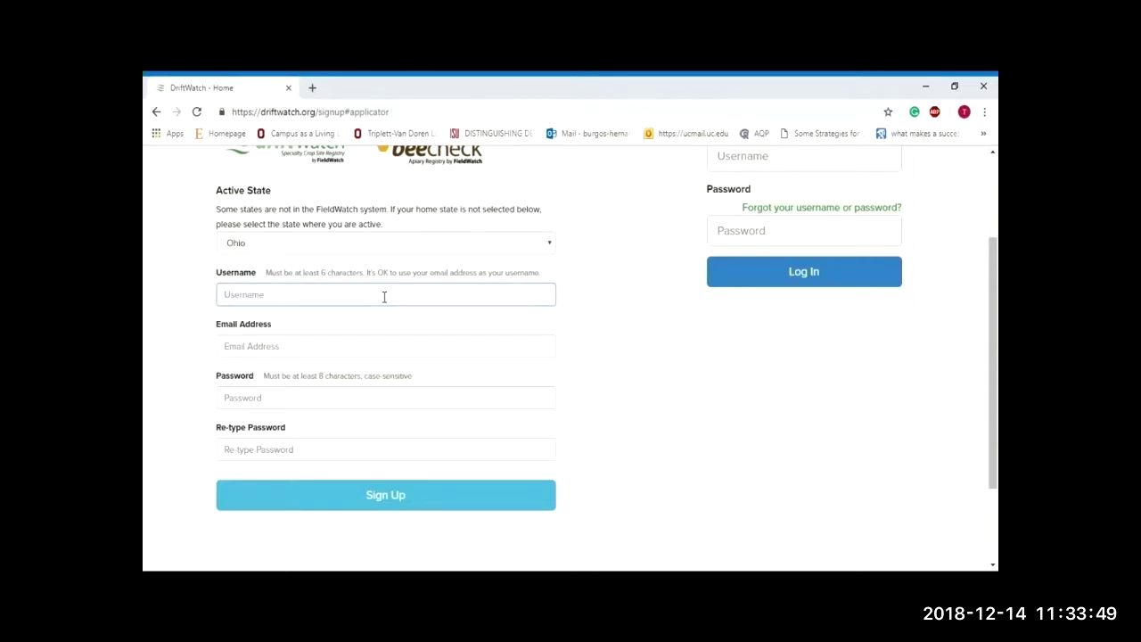
{"action": "key", "text": "Tab"}
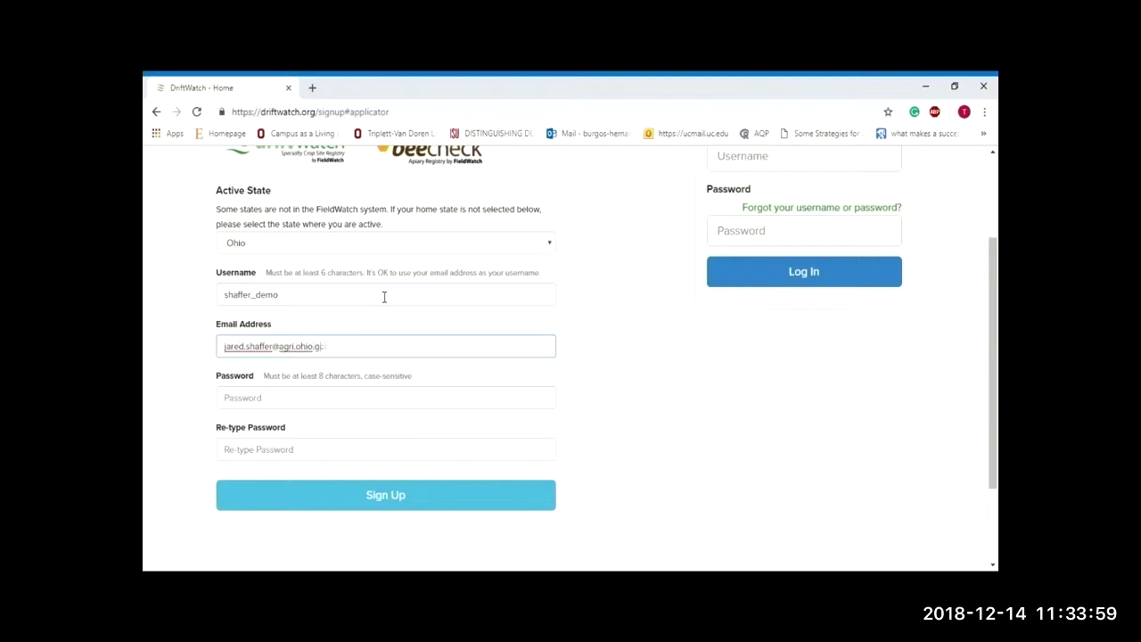
{"action": "key", "text": "Tab"}
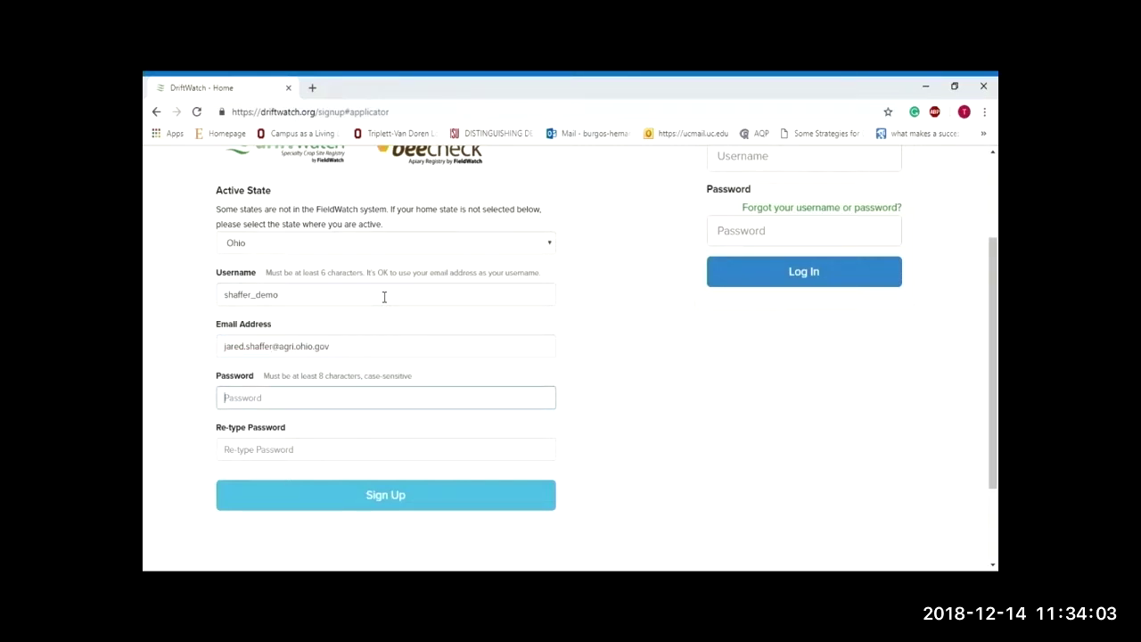
{"action": "key", "text": "Tab"}
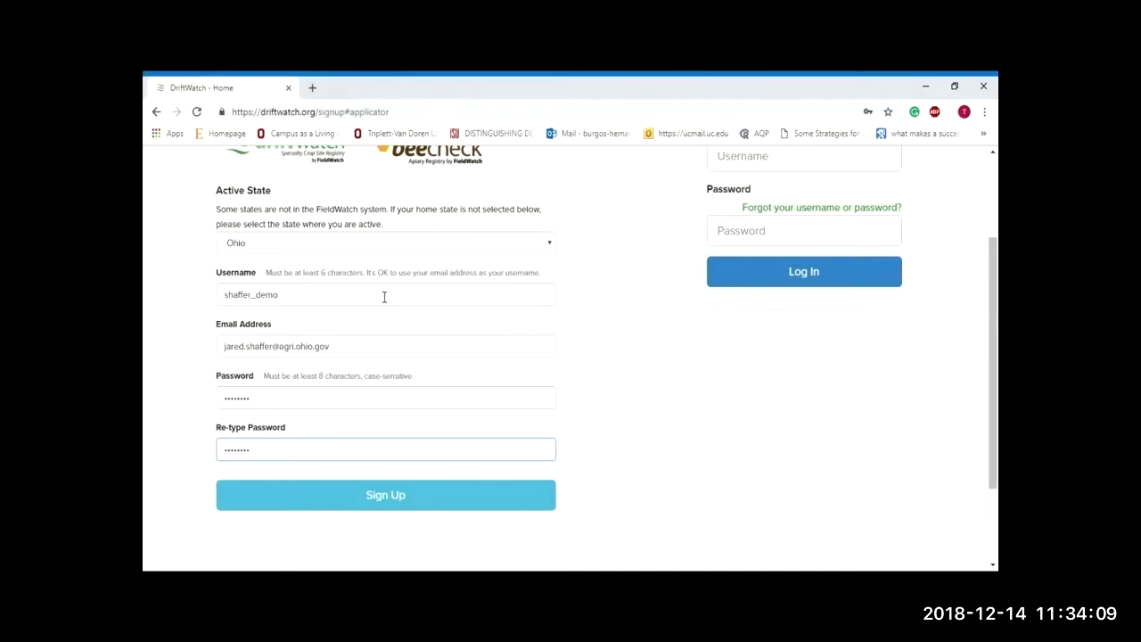
{"action": "left_click", "coordinate": [404, 497]}
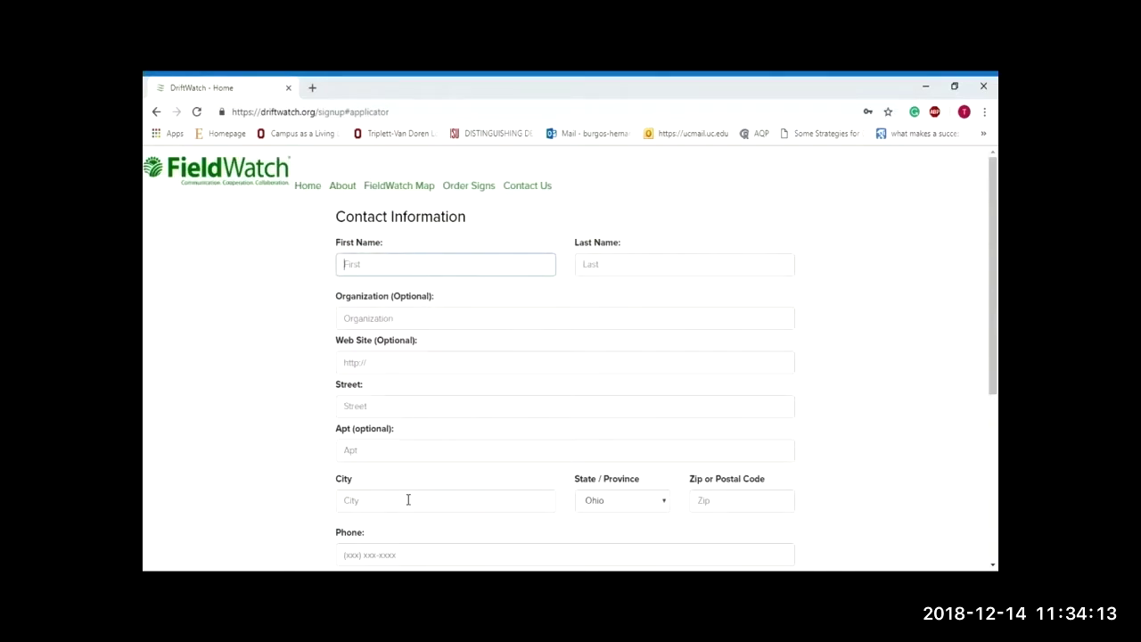
Step: Fill in the applicator's first and last name and Reynoldsburg, Ohio street address with ZIP
{"action": "key", "text": "Tab"}
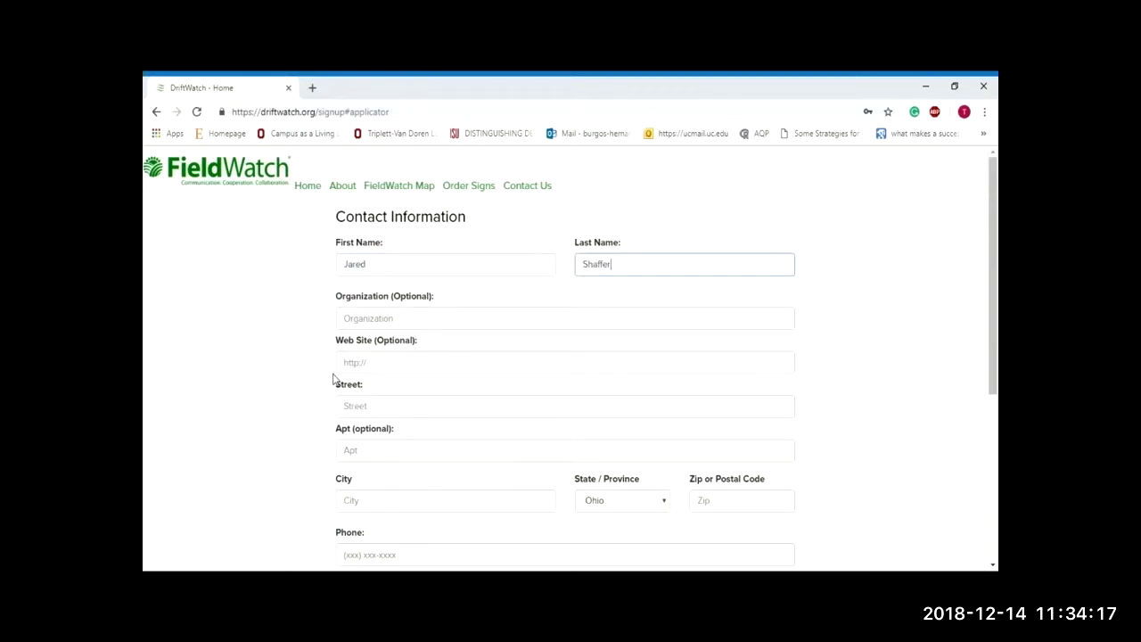
{"action": "key", "text": "Tab"}
{"action": "key", "text": "Tab"}
{"action": "key", "text": "Tab"}
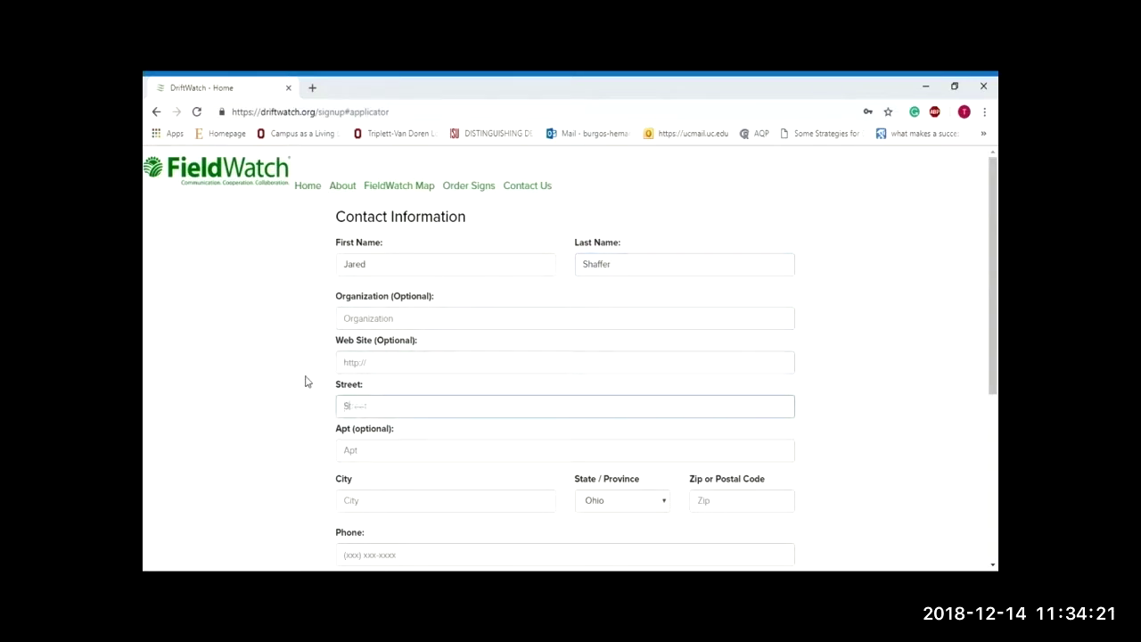
{"action": "key", "text": "Tab"}
{"action": "key", "text": "Tab"}
{"action": "key", "text": "Tab"}
{"action": "key", "text": "Tab"}
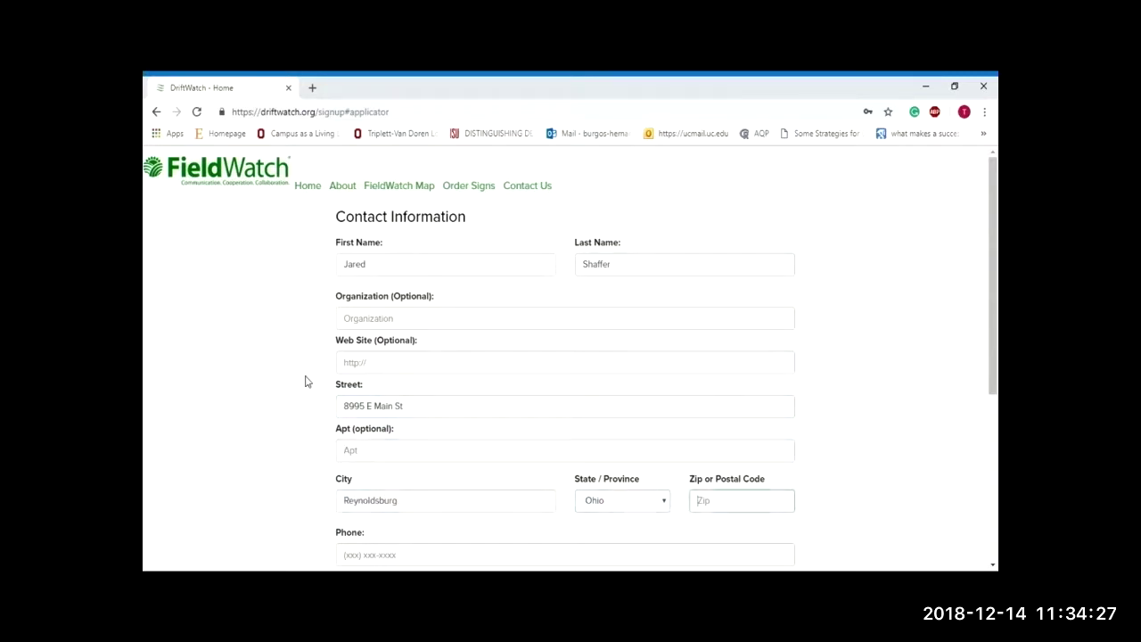
Step: Add the phone number, confirm Ohio as active state, enter the licence number and submit
{"action": "key", "text": "Tab"}
{"action": "scroll", "coordinate": [305, 381], "scroll_direction": "down", "scroll_amount": 2}
{"action": "scroll", "coordinate": [305, 381], "scroll_direction": "down", "scroll_amount": 2}
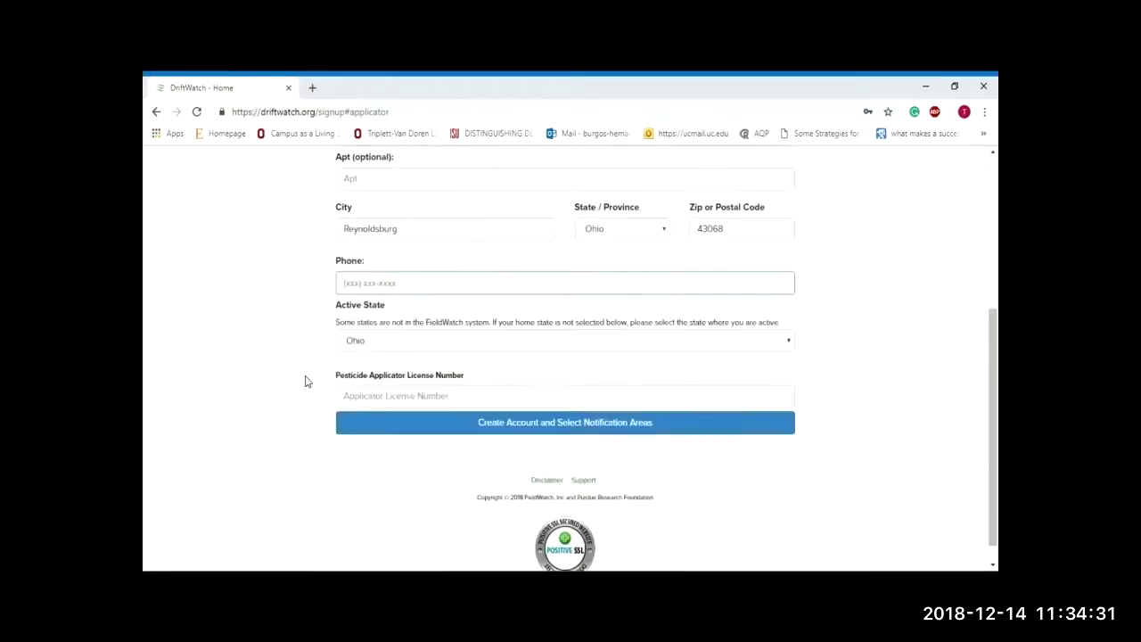
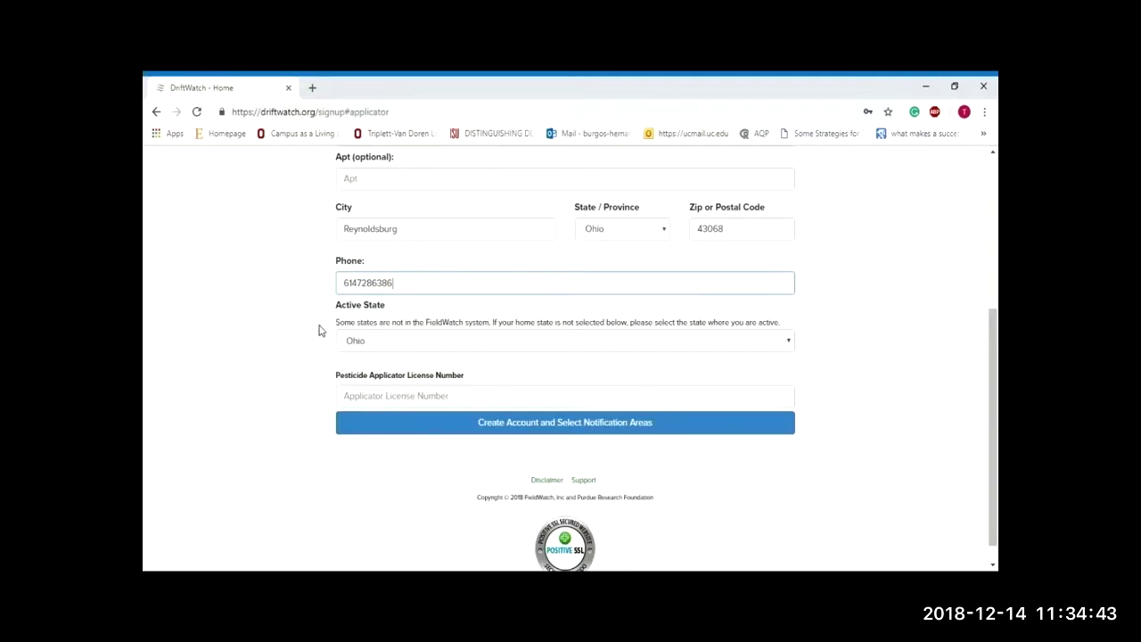
{"action": "left_click", "coordinate": [450, 346]}
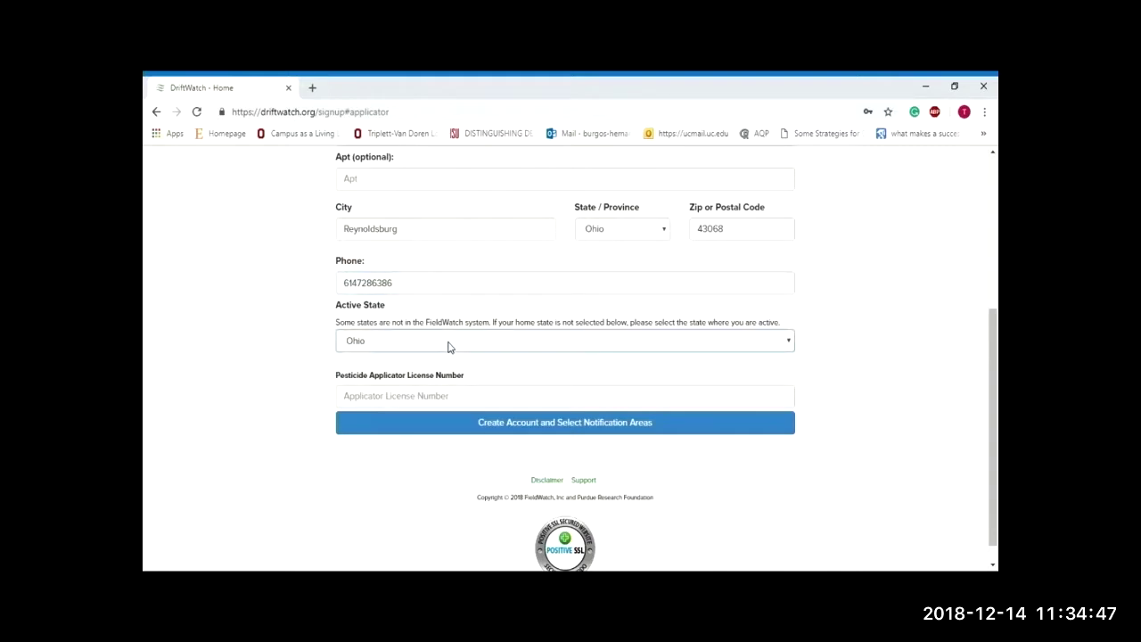
{"action": "left_click", "coordinate": [469, 402]}
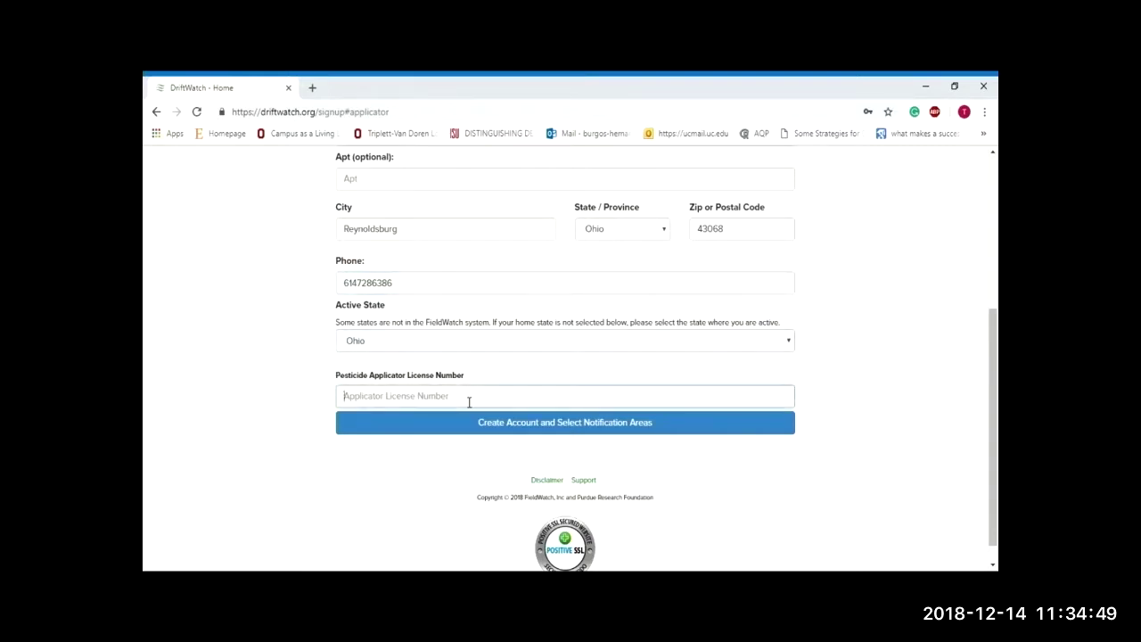
{"action": "type", "text": "123456"}
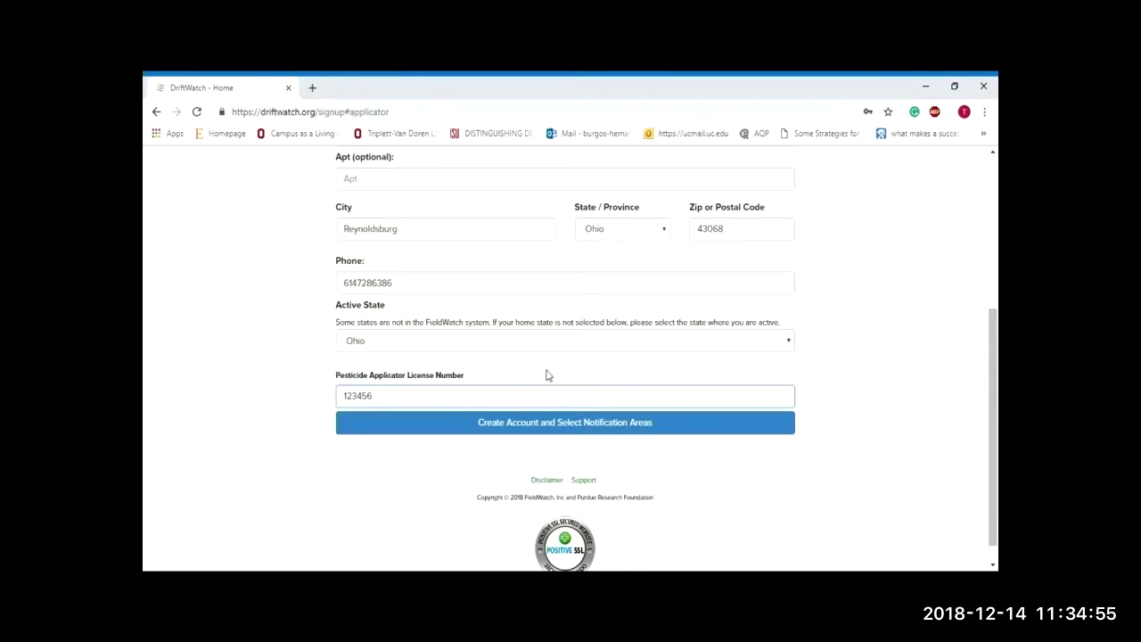
{"action": "left_click", "coordinate": [544, 424]}
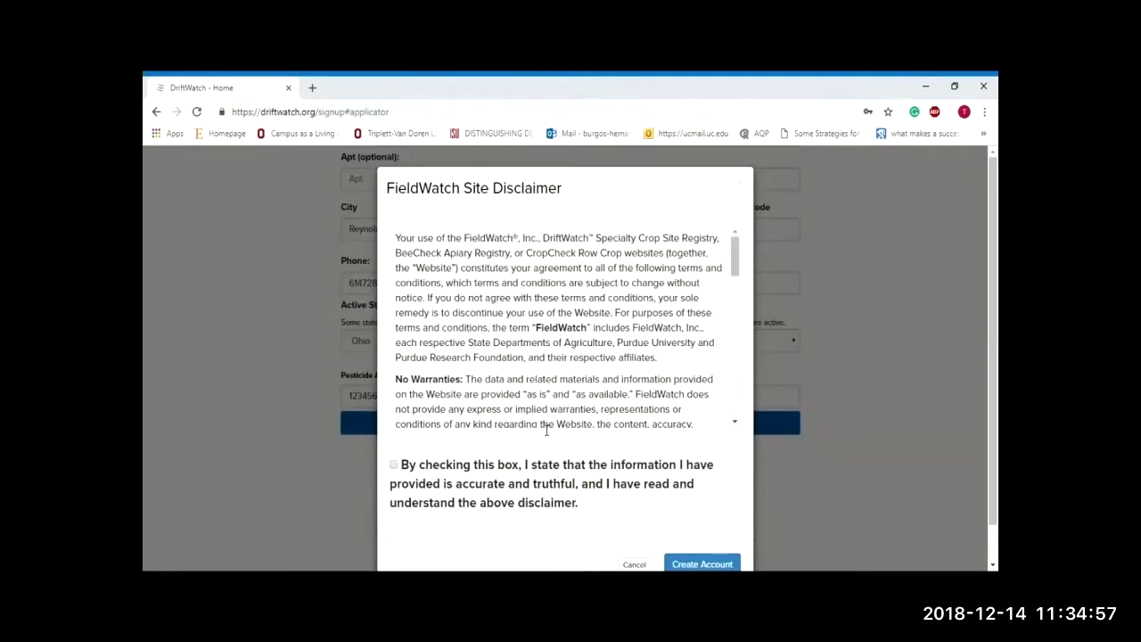
Step: Tick the disclaimer checkbox, create the account, and choose Select Counties for alert coverage
{"action": "scroll", "coordinate": [558, 478], "scroll_direction": "down", "scroll_amount": 1}
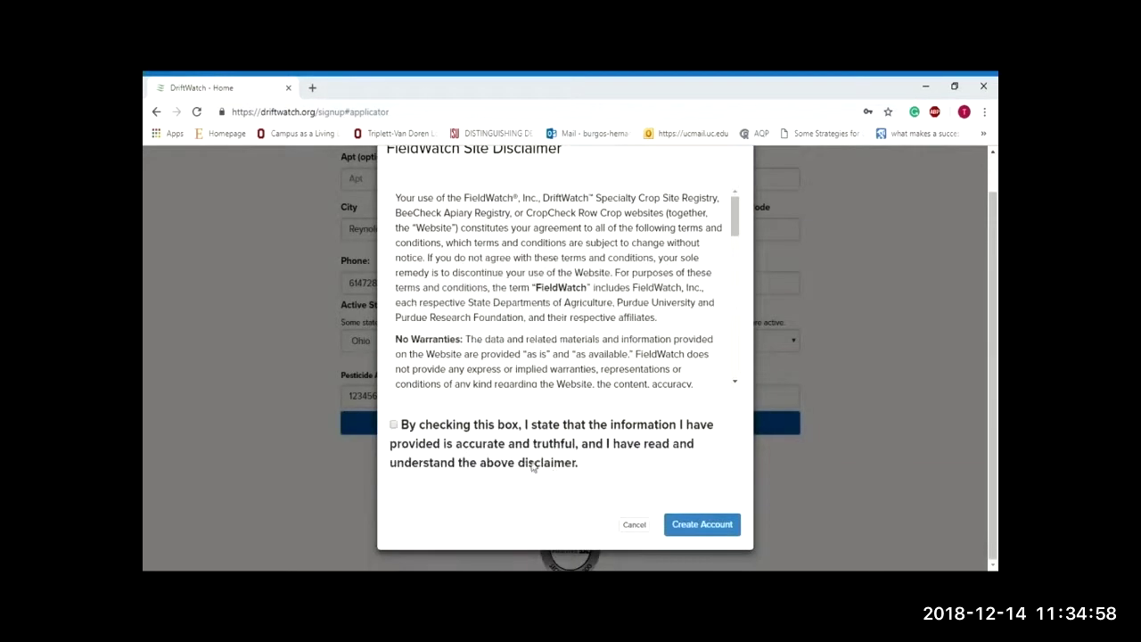
{"action": "left_click", "coordinate": [395, 428]}
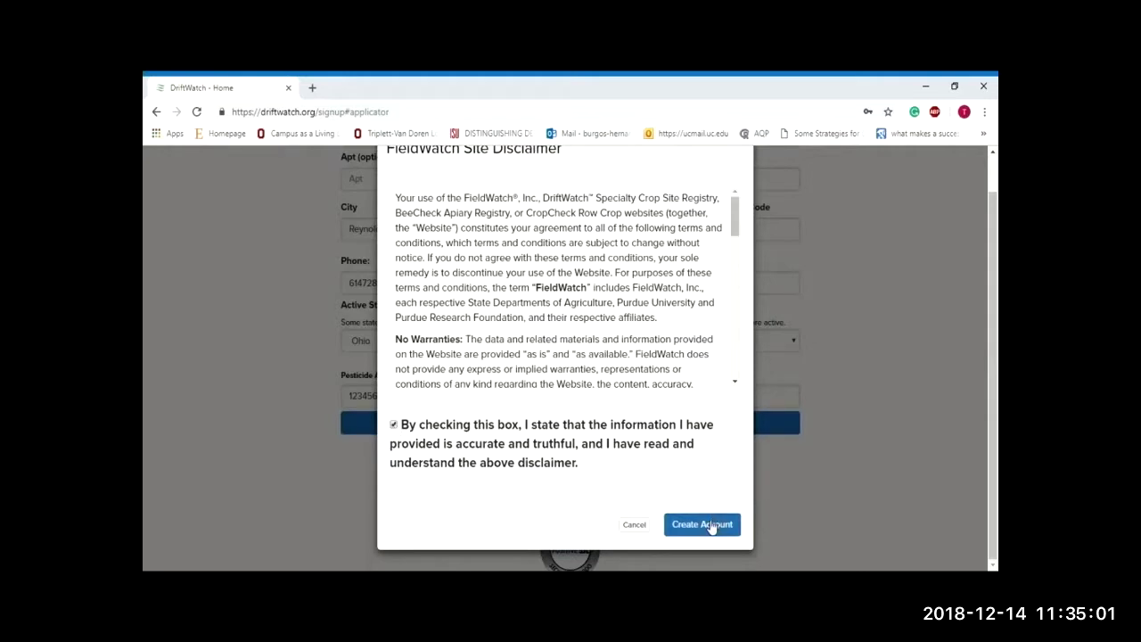
{"action": "left_click", "coordinate": [709, 526]}
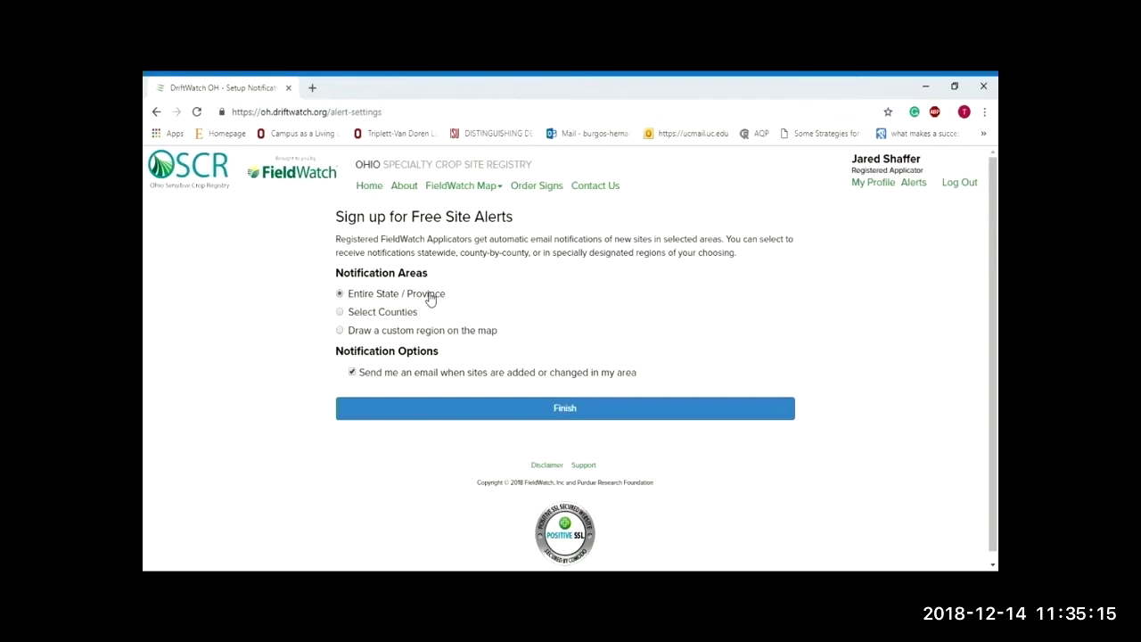
{"action": "left_click", "coordinate": [385, 319]}
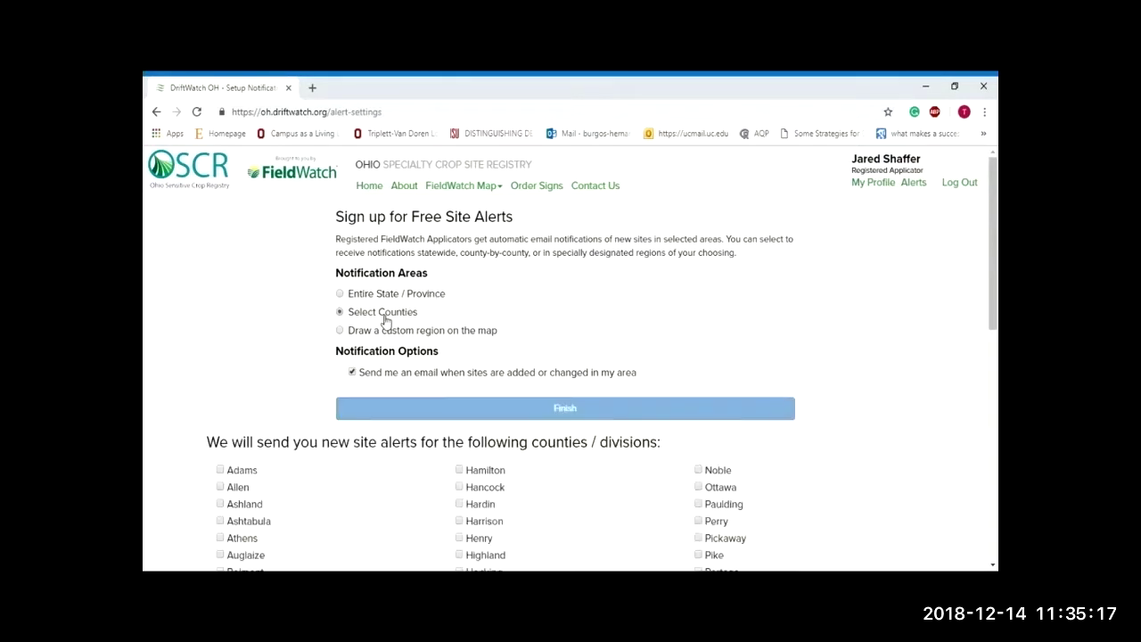
Step: Tick Hardin and Harrison counties for site alerts, leaving Hamilton and Henry unticked
{"action": "scroll", "coordinate": [621, 332], "scroll_direction": "down", "scroll_amount": 3}
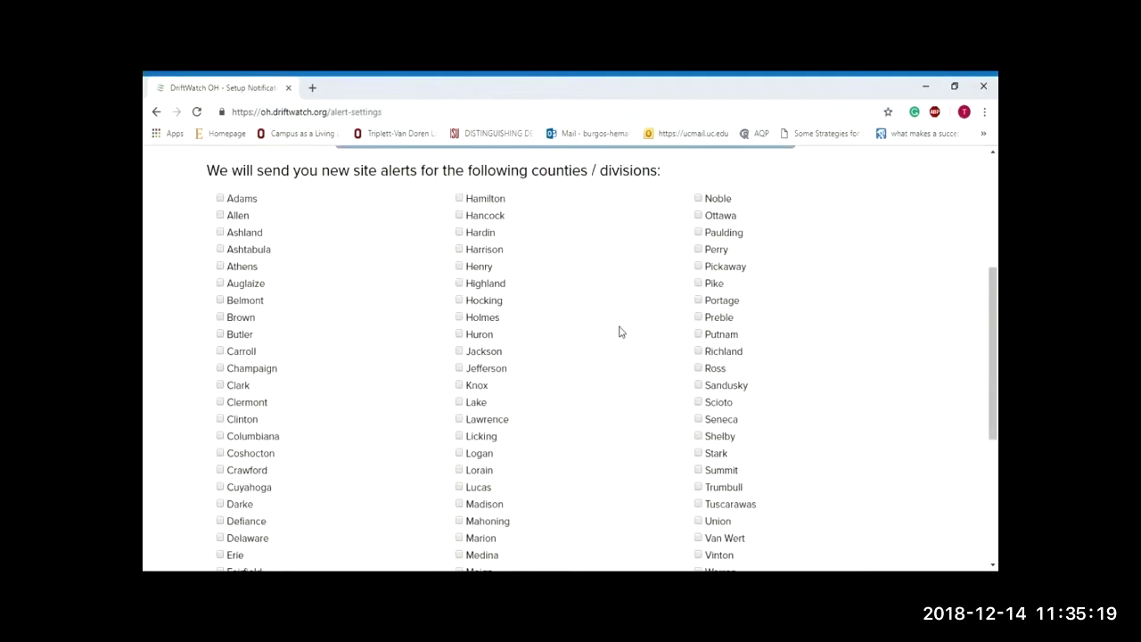
{"action": "left_click", "coordinate": [483, 200]}
{"action": "left_click", "coordinate": [483, 200]}
{"action": "left_click", "coordinate": [488, 232]}
{"action": "left_click", "coordinate": [487, 250]}
{"action": "left_click", "coordinate": [478, 272]}
{"action": "left_click", "coordinate": [482, 268]}
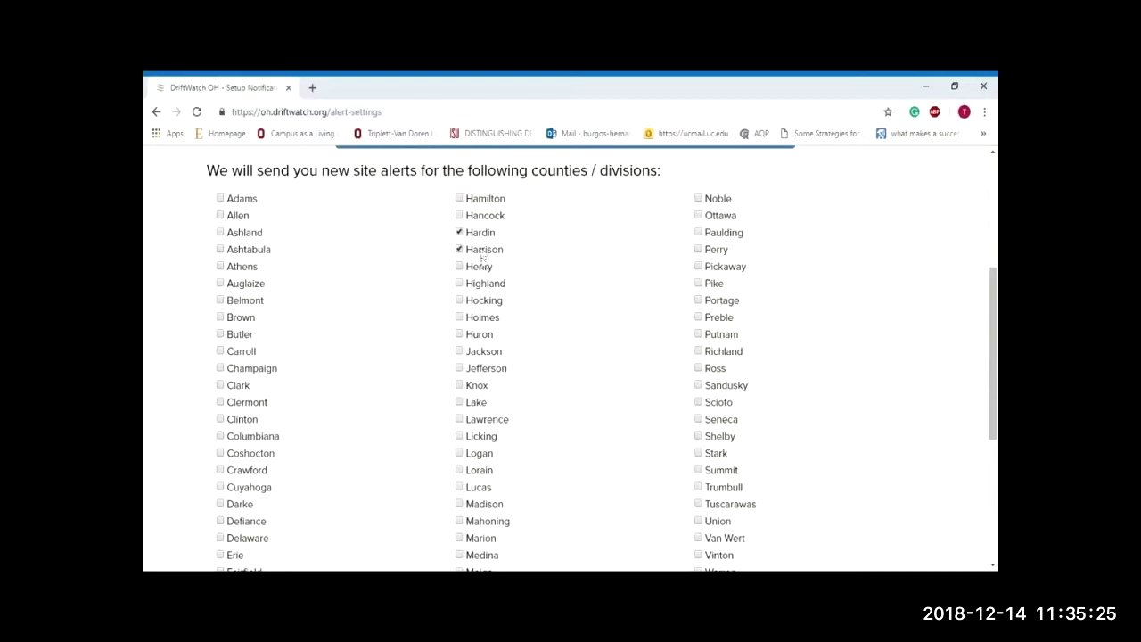
{"action": "scroll", "coordinate": [547, 280], "scroll_direction": "down", "scroll_amount": 3}
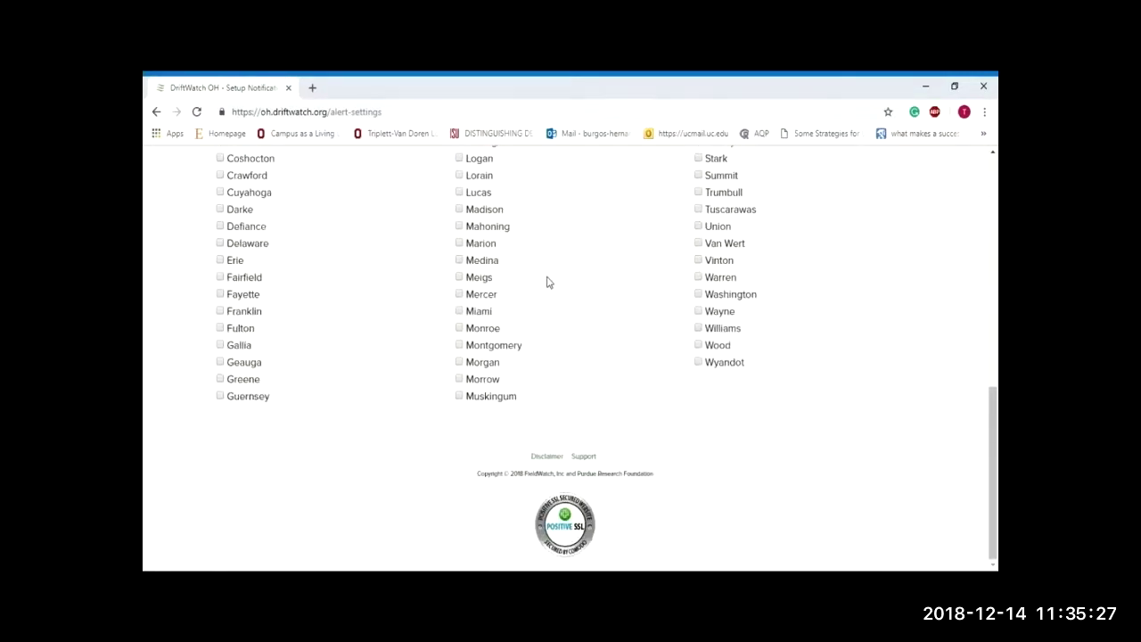
{"action": "scroll", "coordinate": [547, 281], "scroll_direction": "up", "scroll_amount": 6}
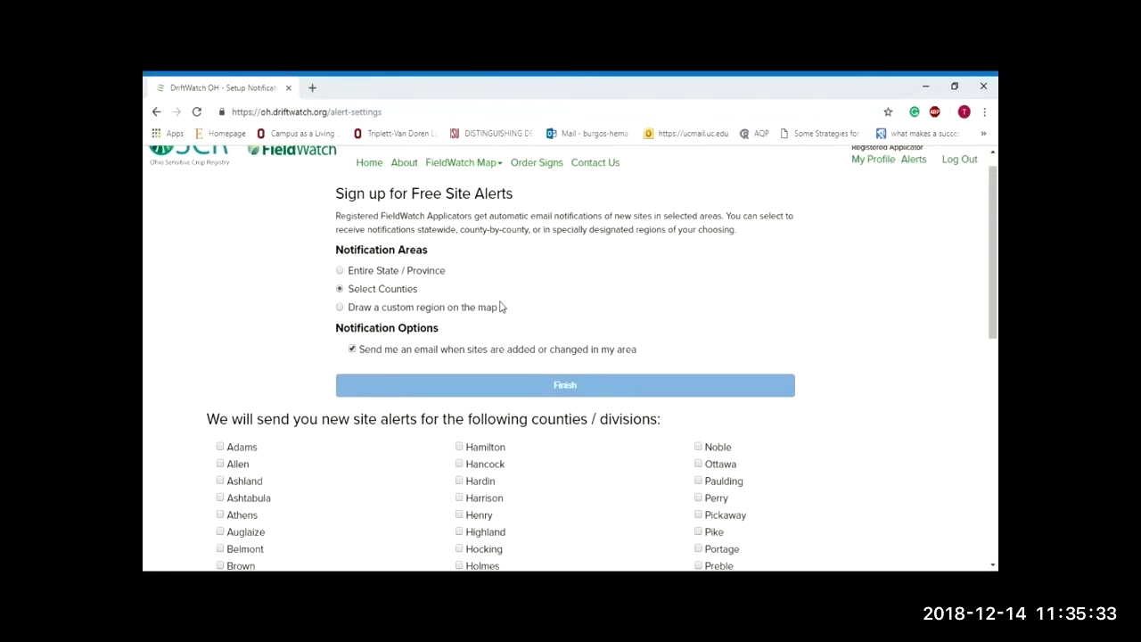
Step: Choose a custom map alert region and zoom to Etna, east of Reynoldsburg
{"action": "left_click", "coordinate": [473, 309]}
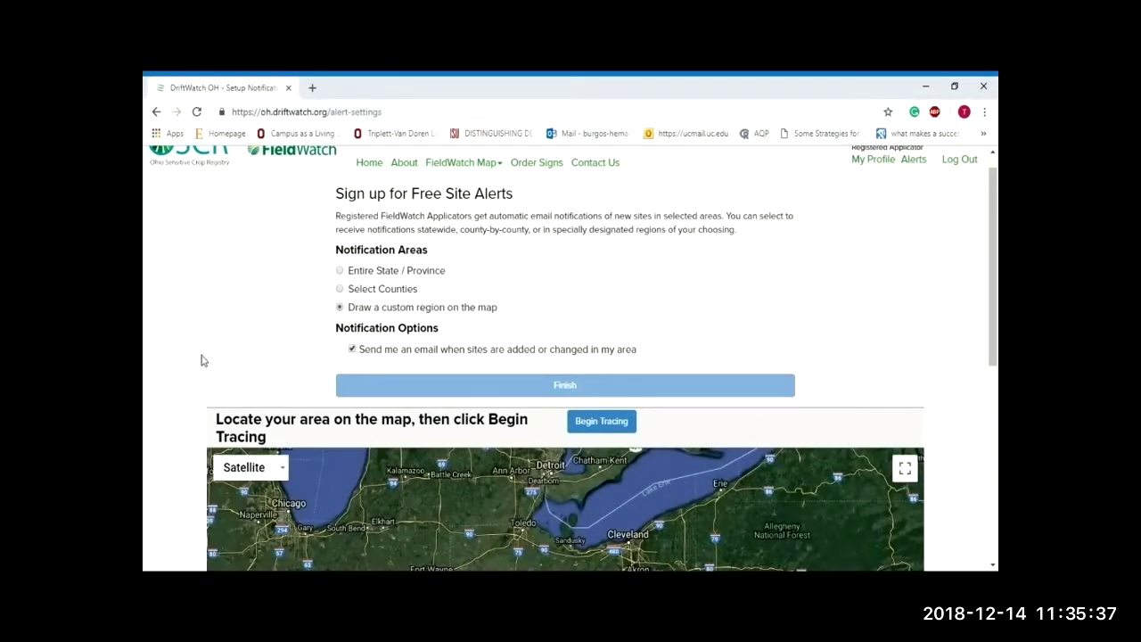
{"action": "scroll", "coordinate": [200, 360], "scroll_direction": "down", "scroll_amount": 5}
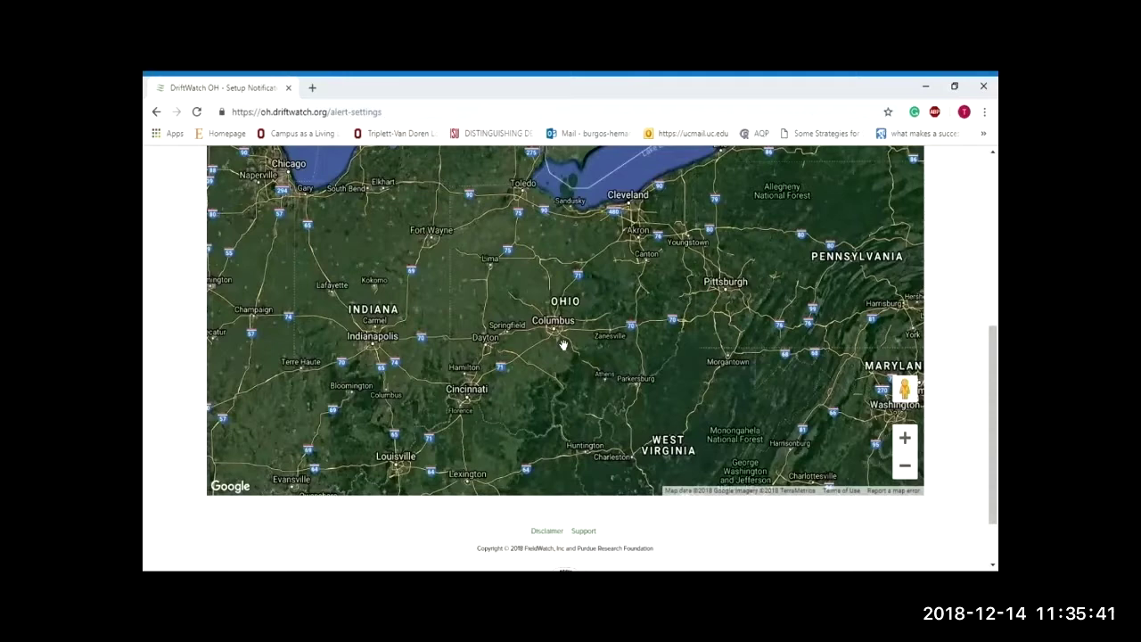
{"action": "scroll", "coordinate": [563, 345], "scroll_direction": "up", "scroll_amount": 1}
{"action": "scroll", "coordinate": [565, 342], "scroll_direction": "down", "scroll_amount": 1}
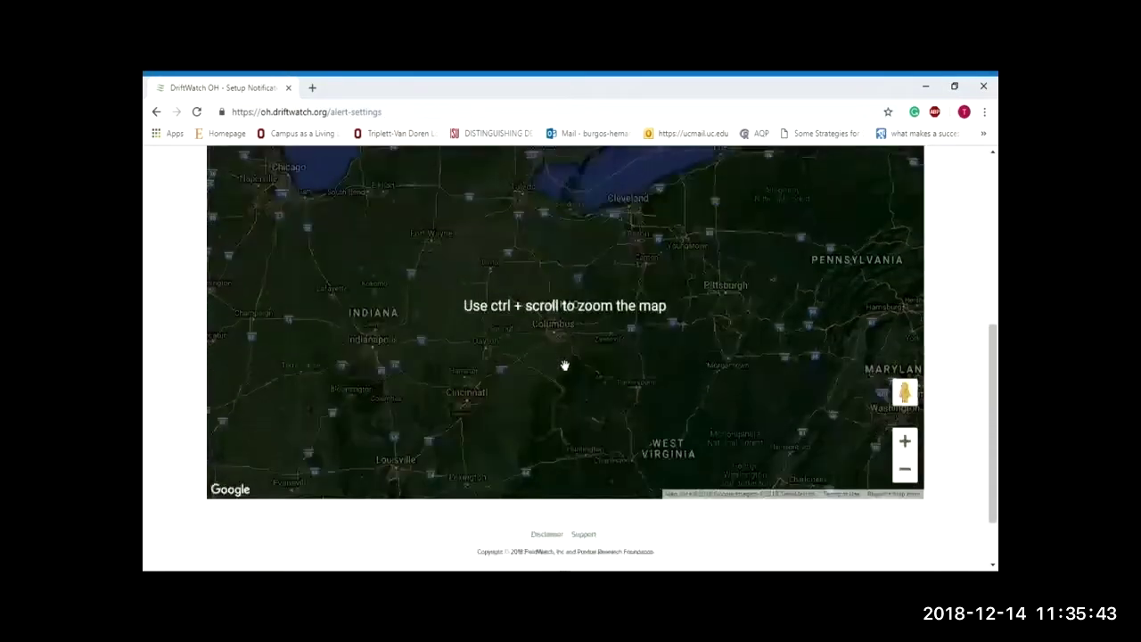
{"action": "scroll", "coordinate": [567, 341], "scroll_direction": "up", "scroll_amount": 1, "text": "ctrl"}
{"action": "scroll", "coordinate": [567, 342], "scroll_direction": "up", "scroll_amount": 3, "text": "ctrl"}
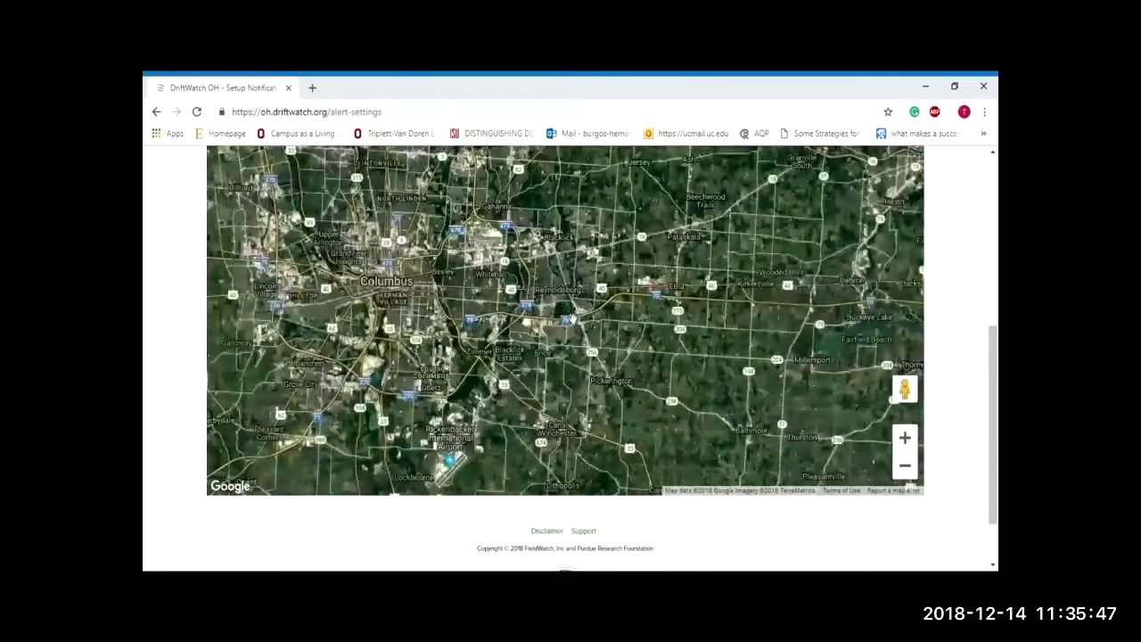
{"action": "scroll", "coordinate": [571, 312], "scroll_direction": "up", "scroll_amount": 1, "text": "ctrl"}
{"action": "scroll", "coordinate": [573, 309], "scroll_direction": "up", "scroll_amount": 1, "text": "ctrl"}
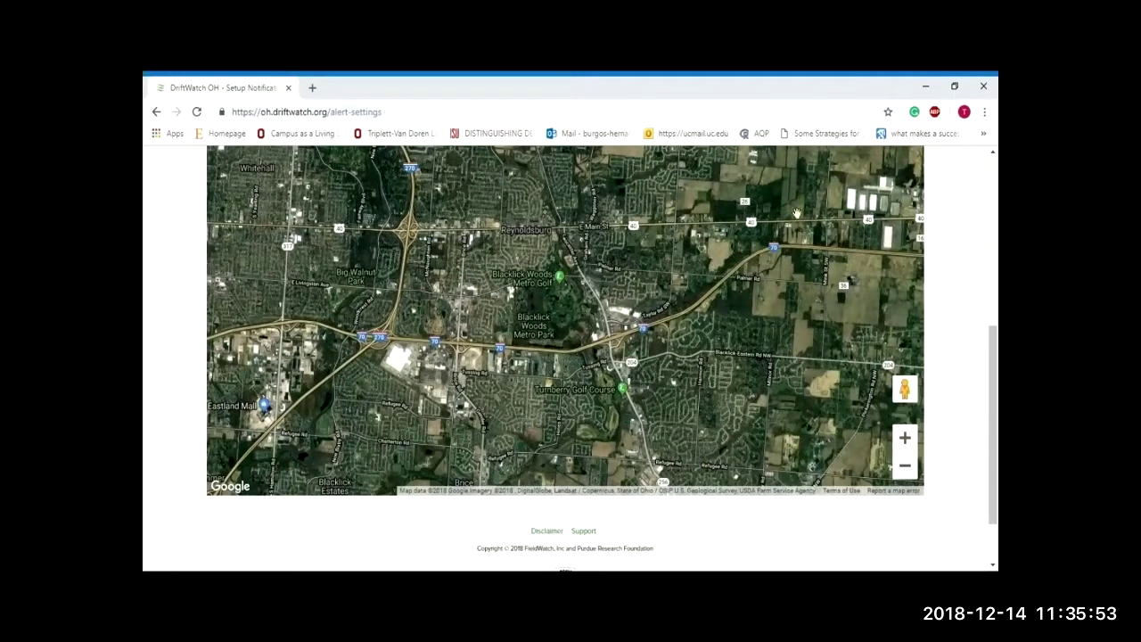
{"action": "left_click_drag", "start_coordinate": [806, 261], "coordinate": [586, 300]}
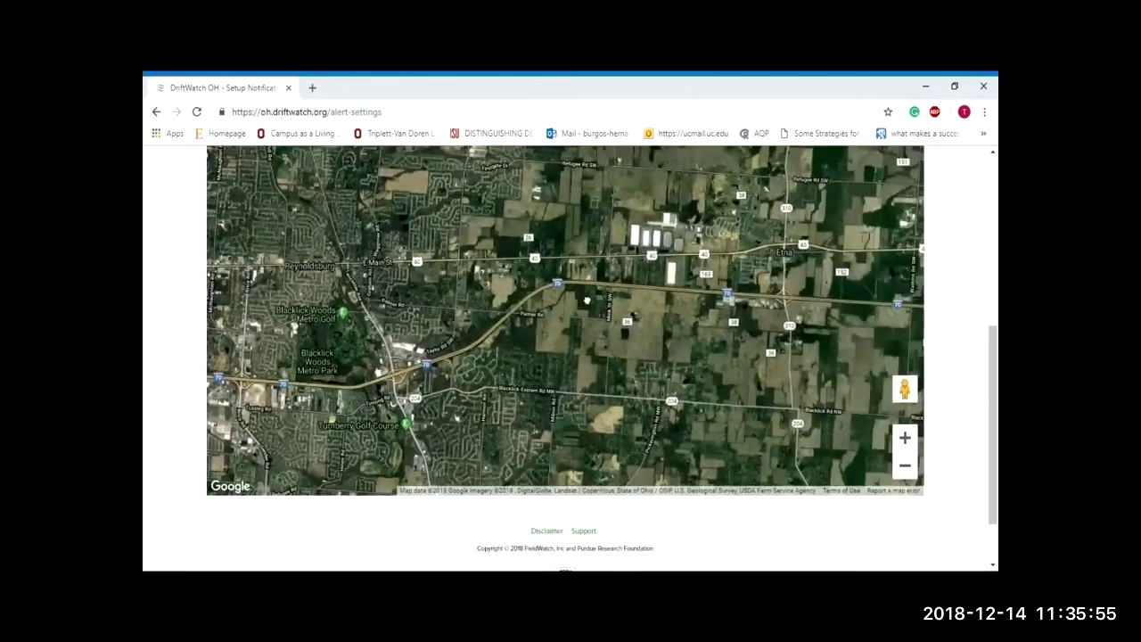
{"action": "left_click_drag", "start_coordinate": [993, 353], "coordinate": [992, 314]}
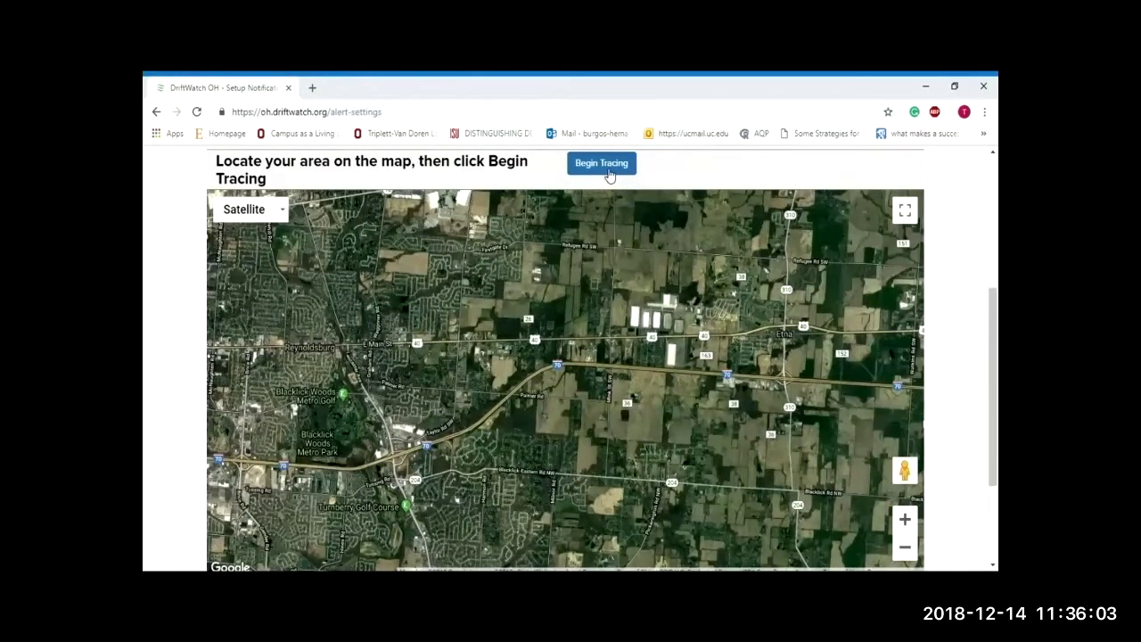
Step: Trace a six-corner alert area over the Etna farmland, close it and save the settings
{"action": "left_click", "coordinate": [601, 164]}
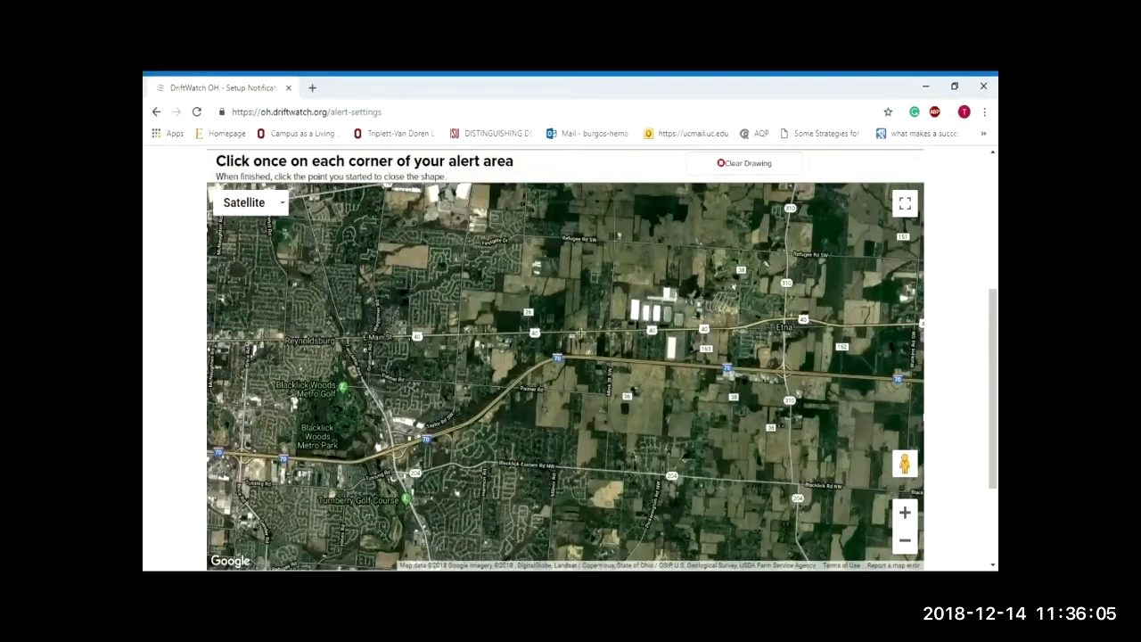
{"action": "left_click", "coordinate": [570, 301]}
{"action": "left_click", "coordinate": [697, 303]}
{"action": "left_click", "coordinate": [769, 440]}
{"action": "left_click", "coordinate": [558, 489]}
{"action": "left_click", "coordinate": [648, 372]}
{"action": "left_click", "coordinate": [533, 366]}
{"action": "left_click", "coordinate": [570, 302]}
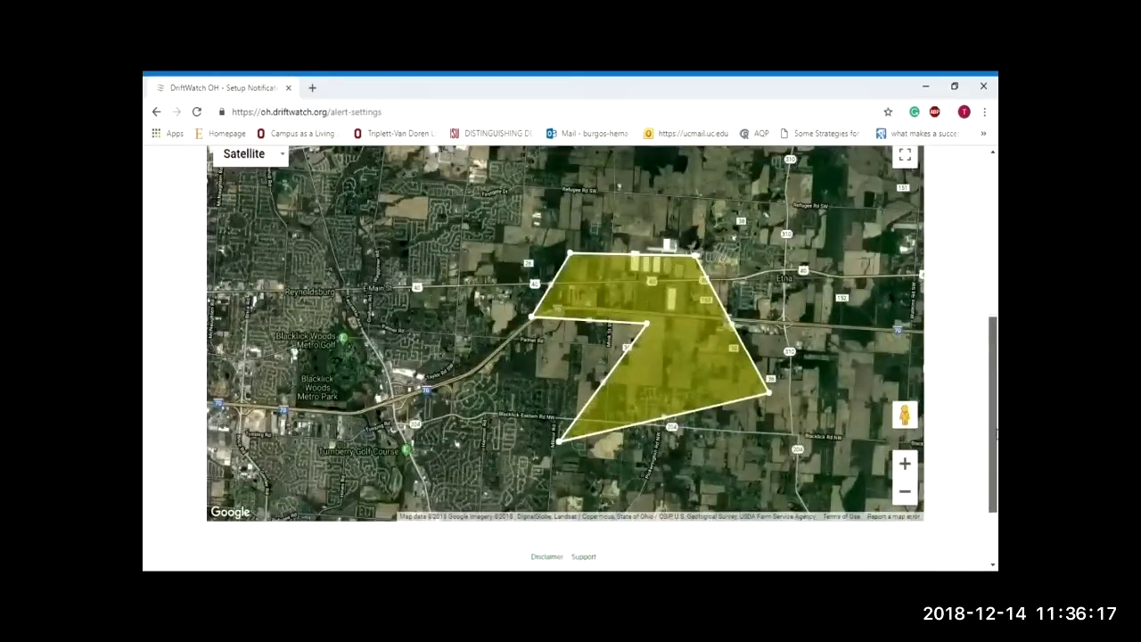
{"action": "left_click_drag", "start_coordinate": [996, 431], "coordinate": [995, 321]}
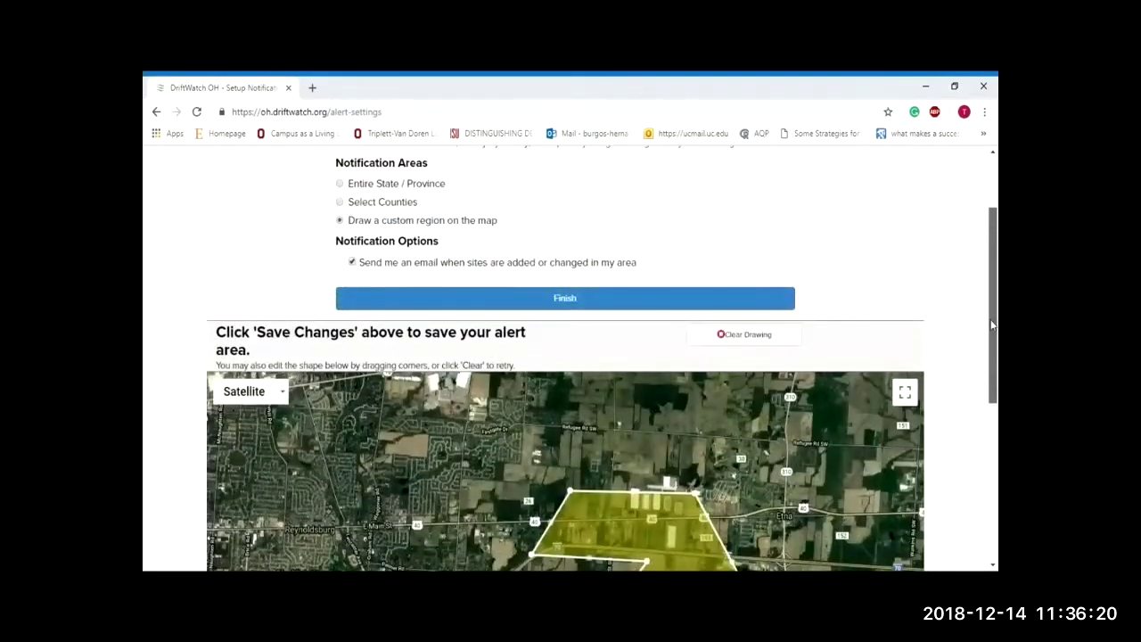
{"action": "left_click", "coordinate": [591, 299]}
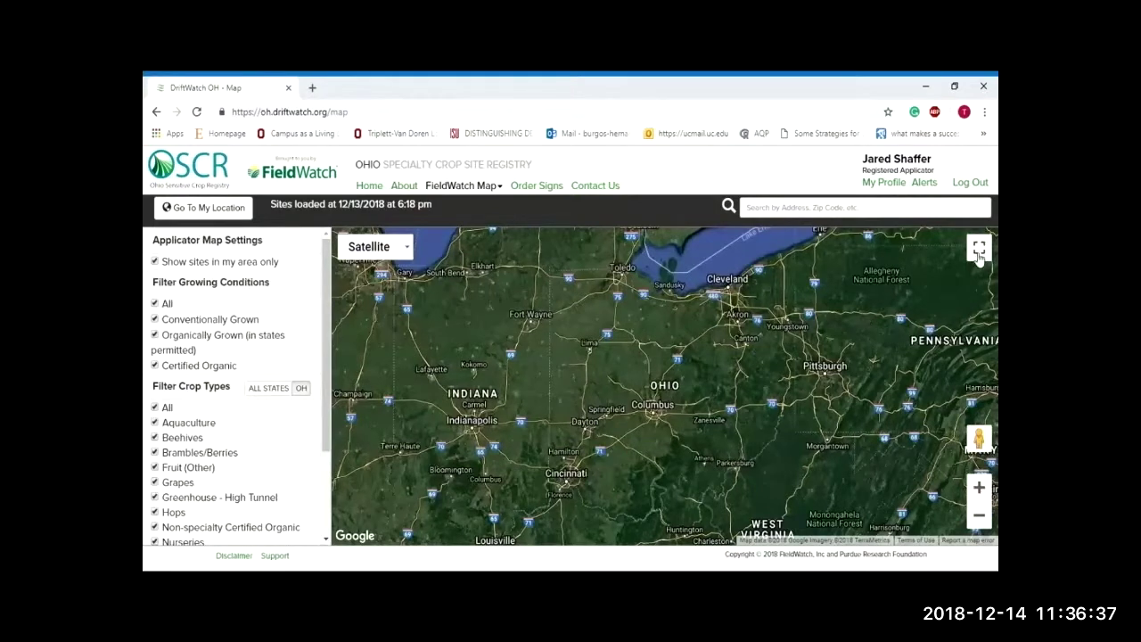
Step: Keep the satellite map and centre it on the current location near Reynoldsburg
{"action": "left_click", "coordinate": [412, 256]}
{"action": "left_click", "coordinate": [413, 256]}
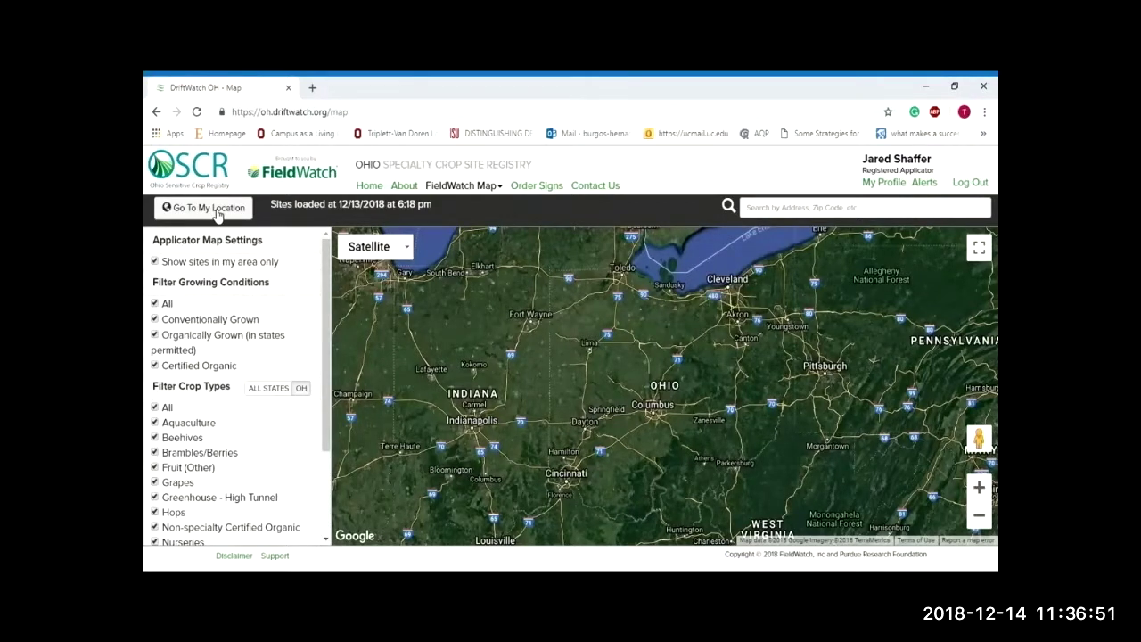
{"action": "left_click", "coordinate": [217, 211]}
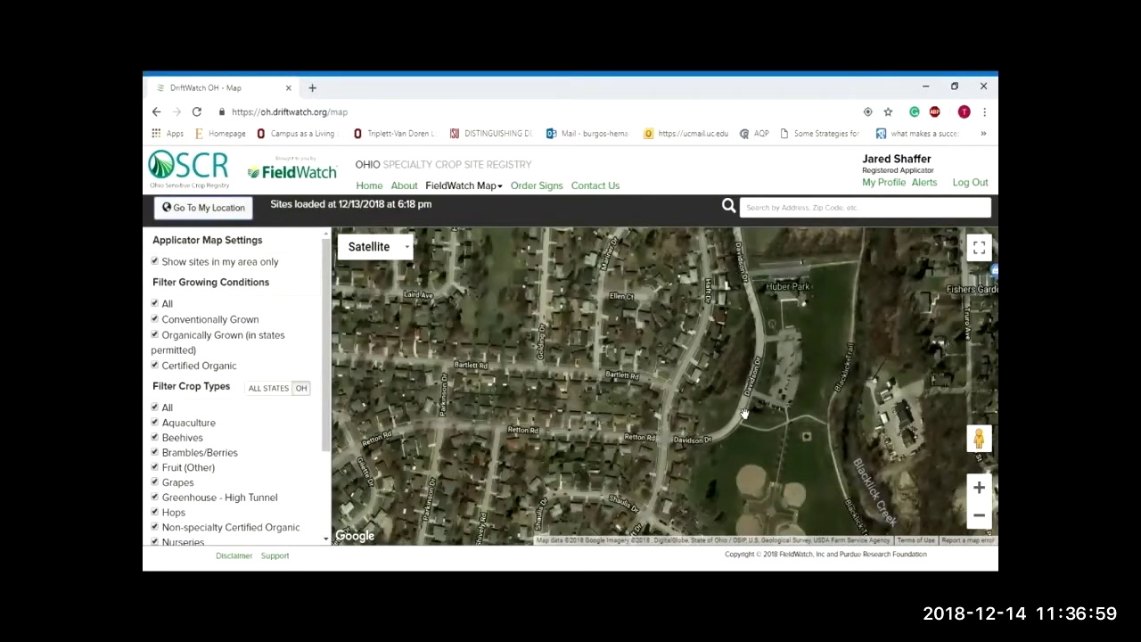
{"action": "scroll", "coordinate": [740, 410], "scroll_direction": "down", "scroll_amount": 3}
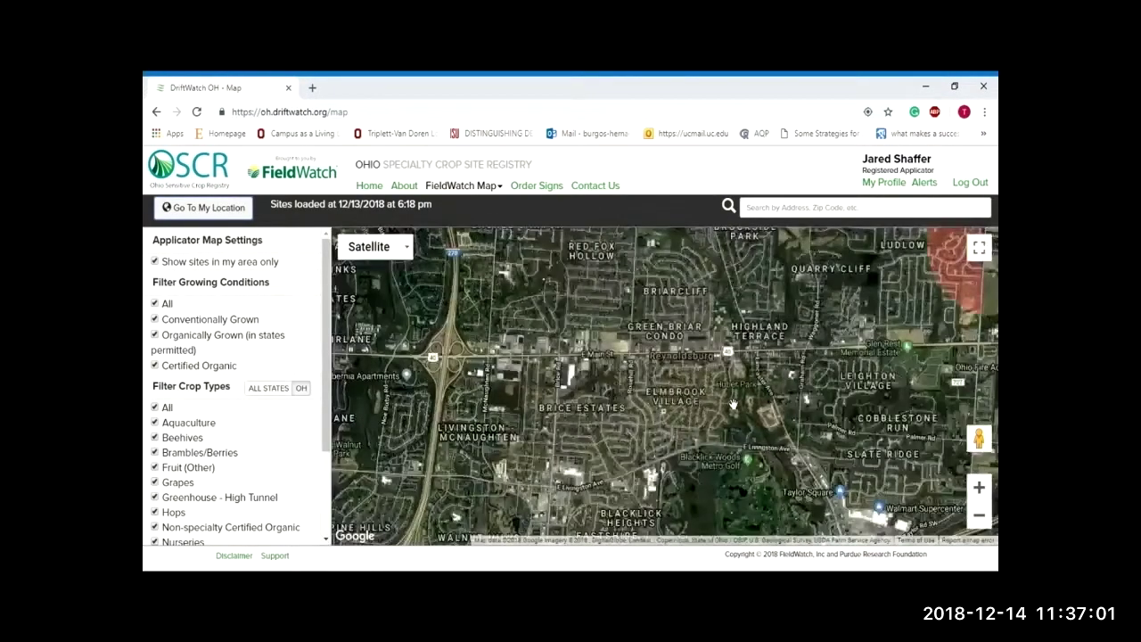
{"action": "left_click_drag", "start_coordinate": [758, 417], "coordinate": [711, 375]}
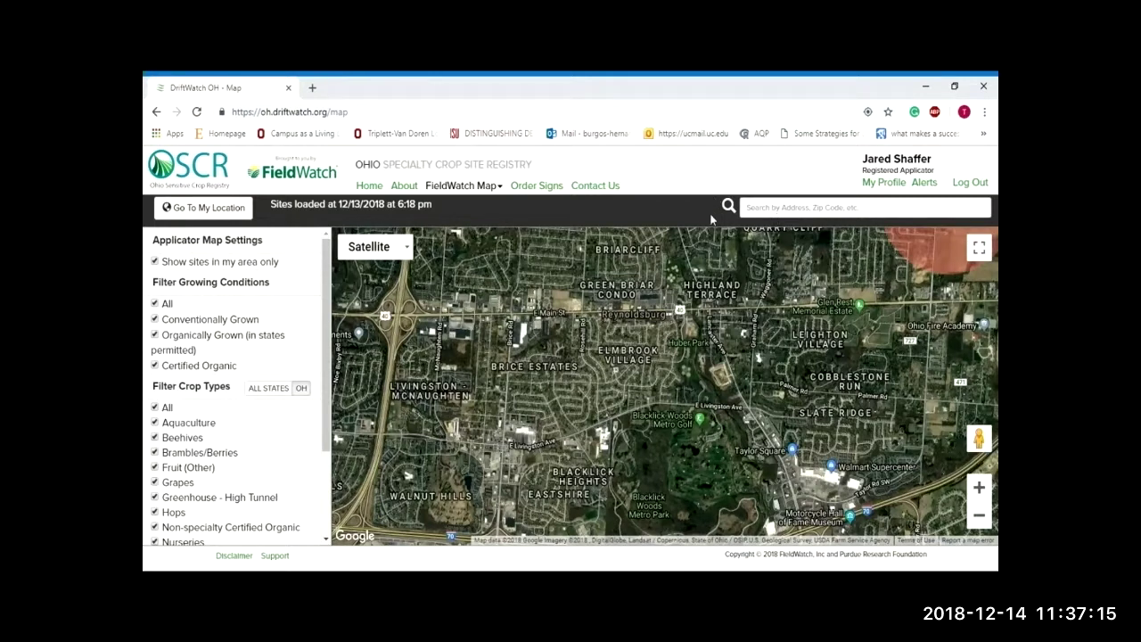
Step: Search the registry map for 'Columbus ohio'
{"action": "left_click", "coordinate": [810, 216]}
{"action": "left_click", "coordinate": [766, 242]}
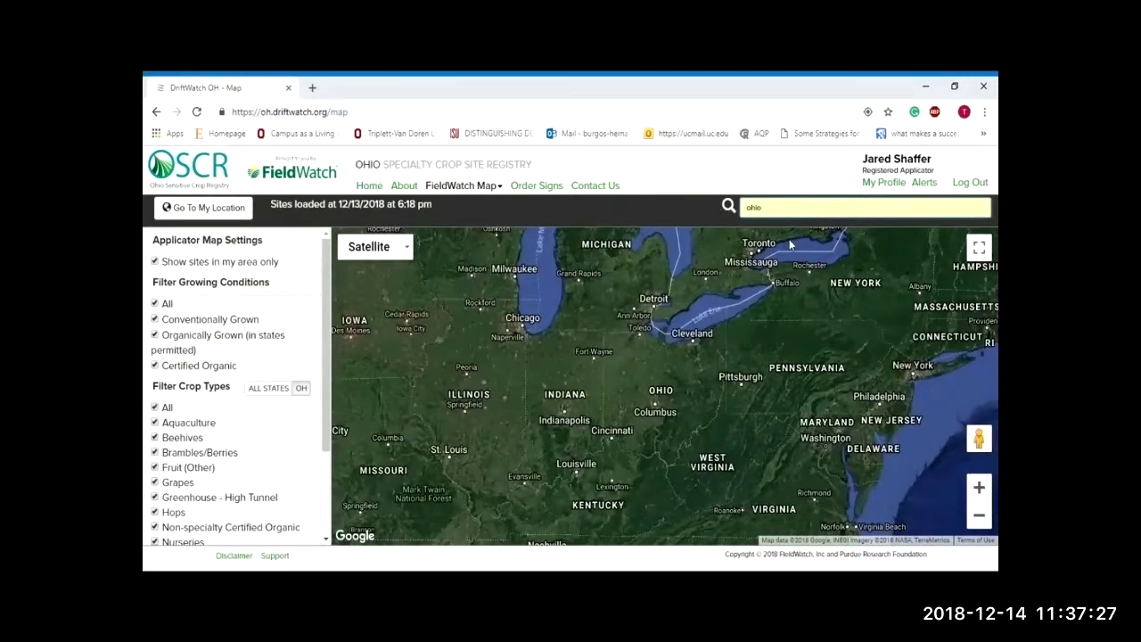
{"action": "double_click", "coordinate": [781, 209]}
{"action": "type", "text": "Columbus ohio"}
{"action": "key", "text": "Return"}
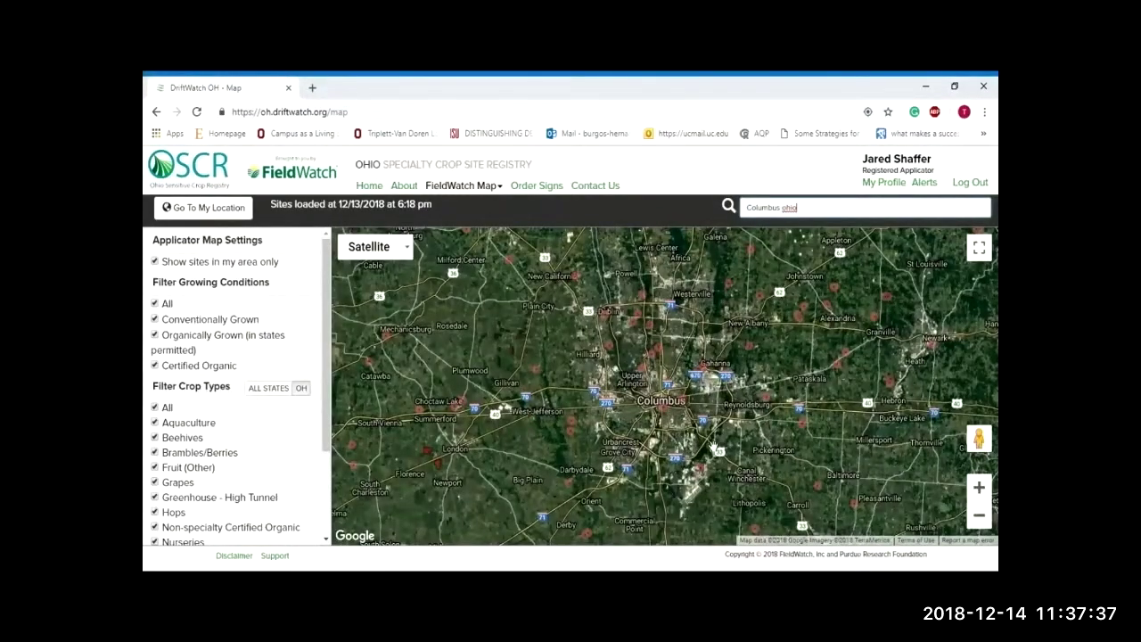
Step: Search for ZIP code 45822, then for 'ohio' to view the whole state
{"action": "left_click_drag", "start_coordinate": [816, 209], "coordinate": [713, 216]}
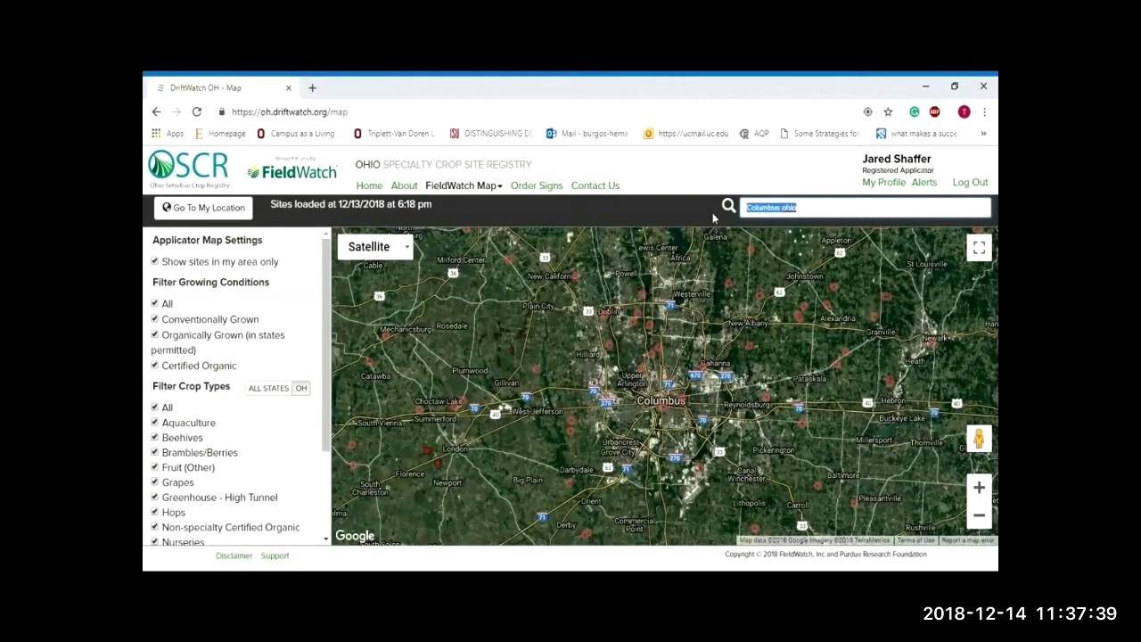
{"action": "type", "text": "458"}
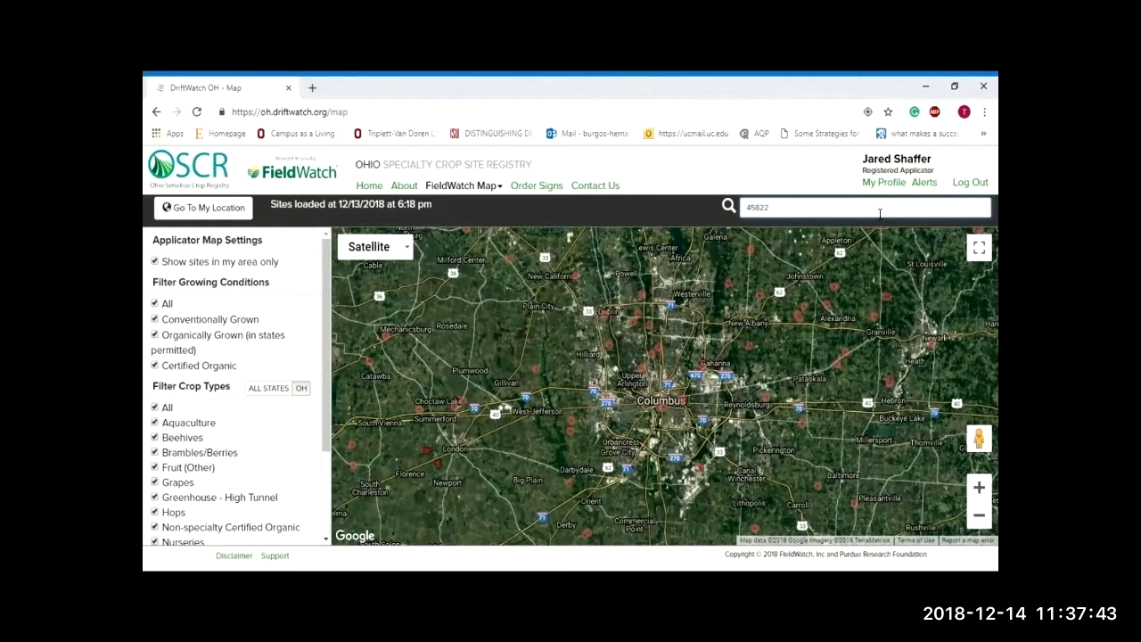
{"action": "type", "text": "22"}
{"action": "key", "text": "Return"}
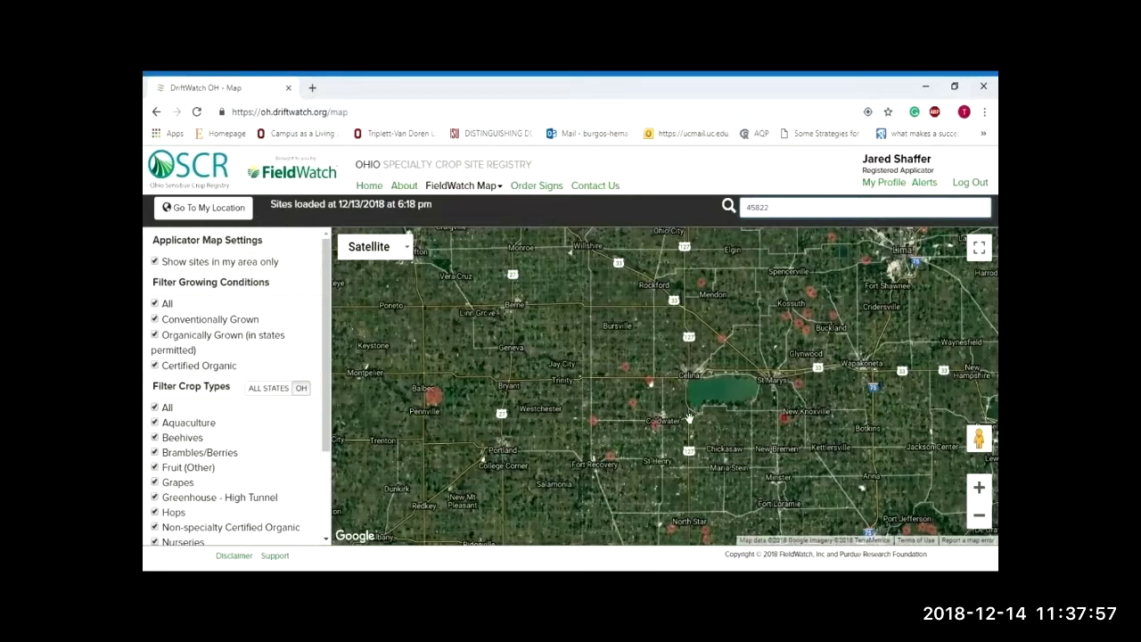
{"action": "key", "text": "ctrl+a"}
{"action": "type", "text": "ohio"}
{"action": "key", "text": "Return"}
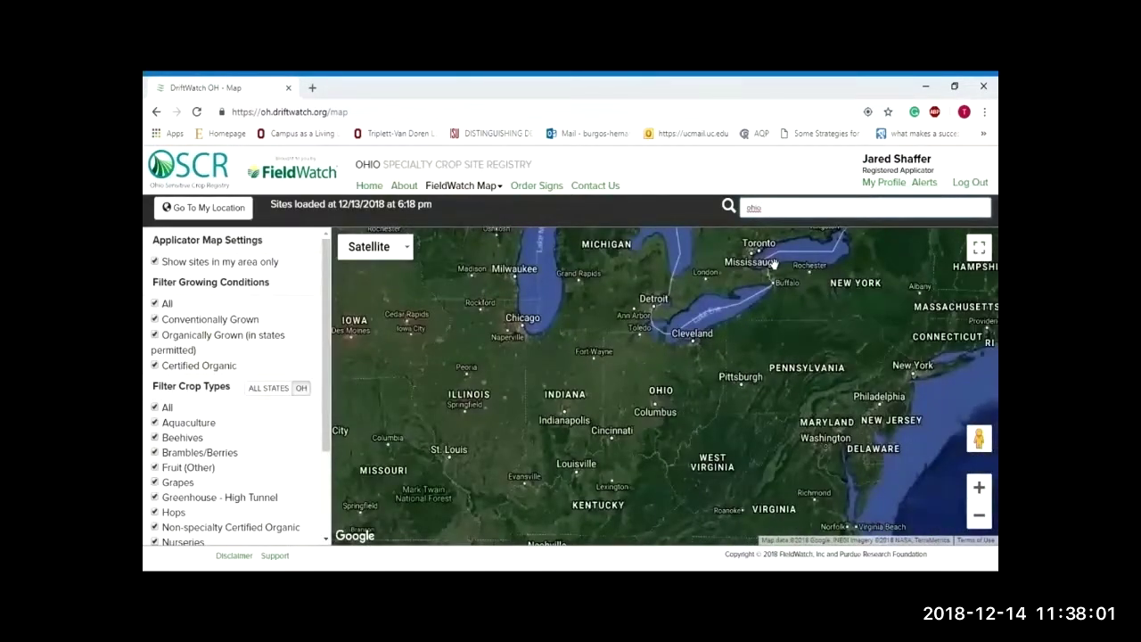
{"action": "left_click", "coordinate": [698, 210]}
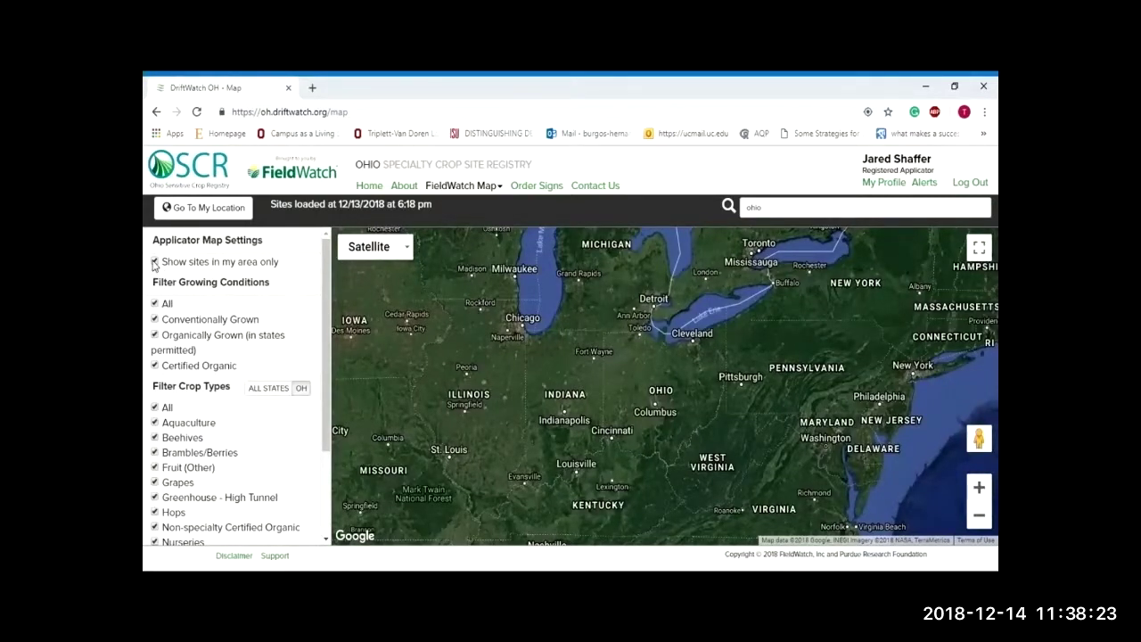
Step: Untick 'Show sites in my area only' and inspect site markers east of Columbus
{"action": "left_click", "coordinate": [155, 262]}
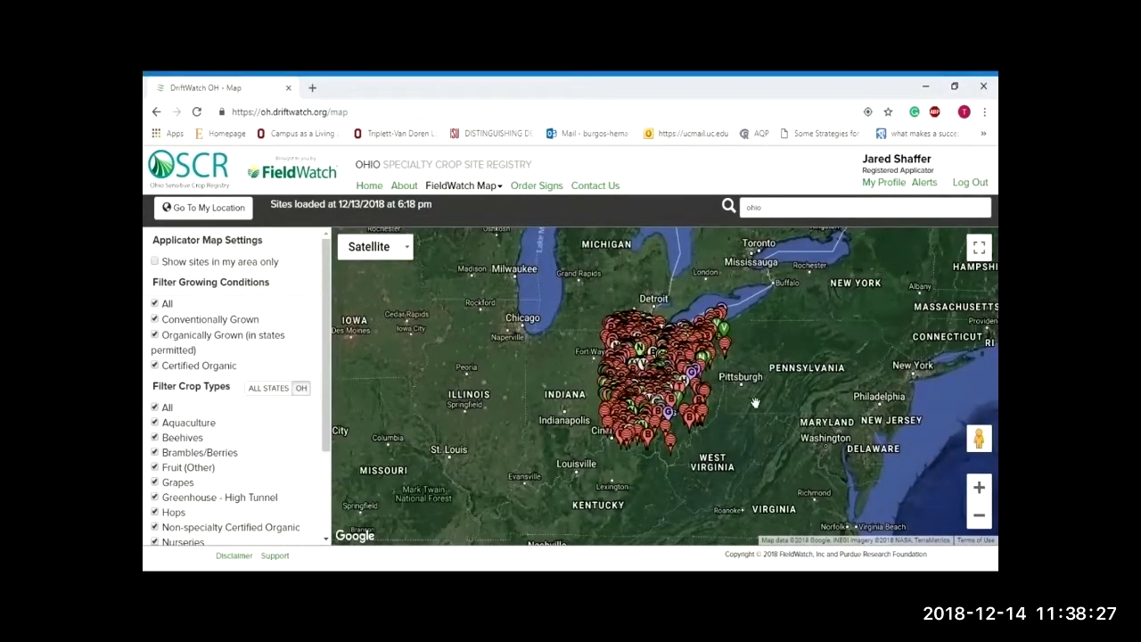
{"action": "left_click", "coordinate": [701, 406]}
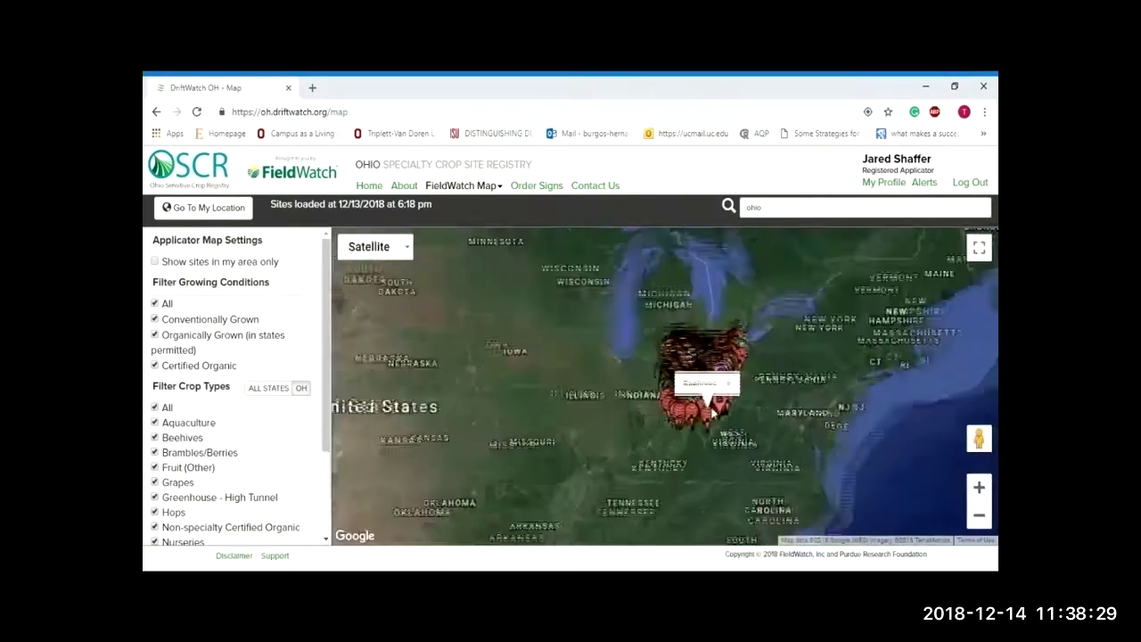
{"action": "scroll", "coordinate": [748, 410], "scroll_direction": "up", "scroll_amount": 2}
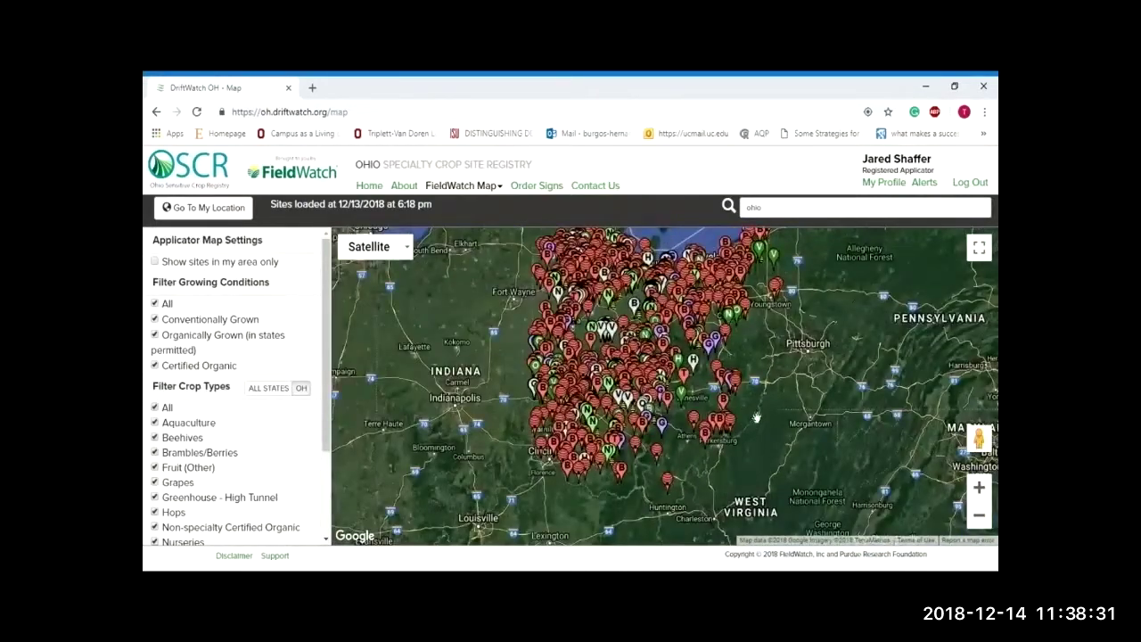
{"action": "scroll", "coordinate": [747, 414], "scroll_direction": "up", "scroll_amount": 1}
{"action": "left_click", "coordinate": [664, 320]}
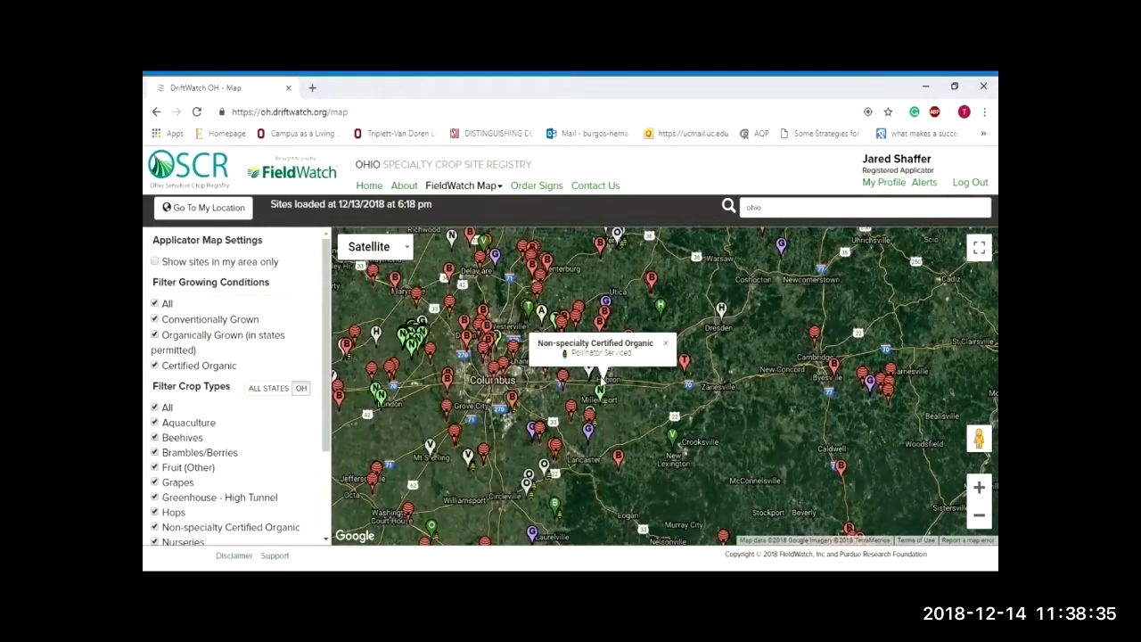
{"action": "scroll", "coordinate": [639, 395], "scroll_direction": "up", "scroll_amount": 1}
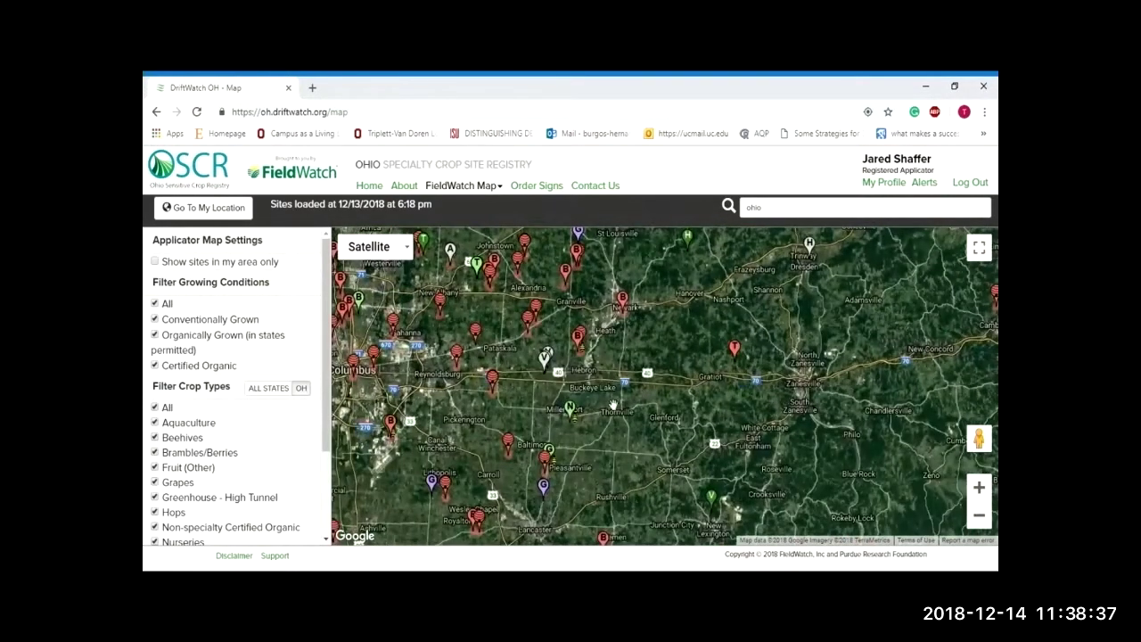
{"action": "left_click", "coordinate": [573, 412]}
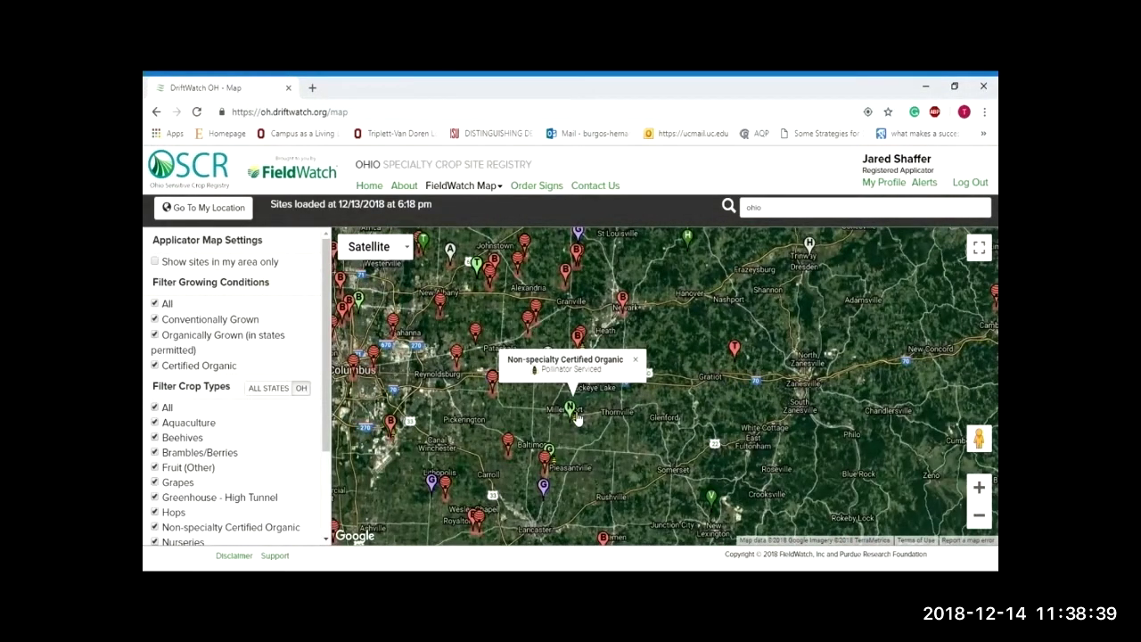
{"action": "mouse_move", "coordinate": [736, 353]}
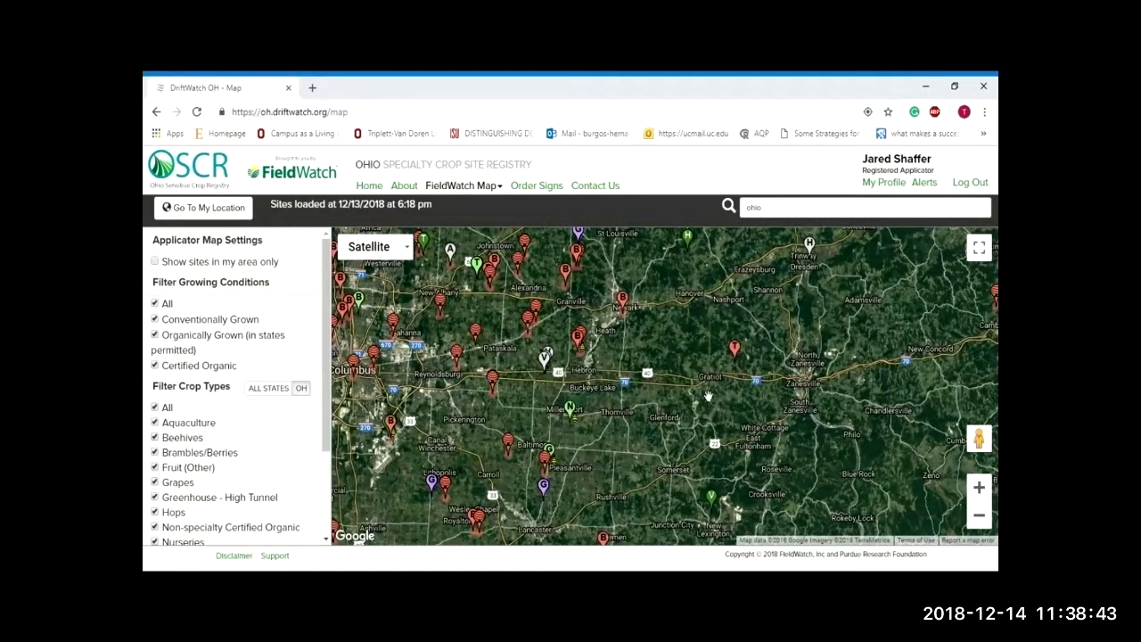
{"action": "mouse_move", "coordinate": [623, 299]}
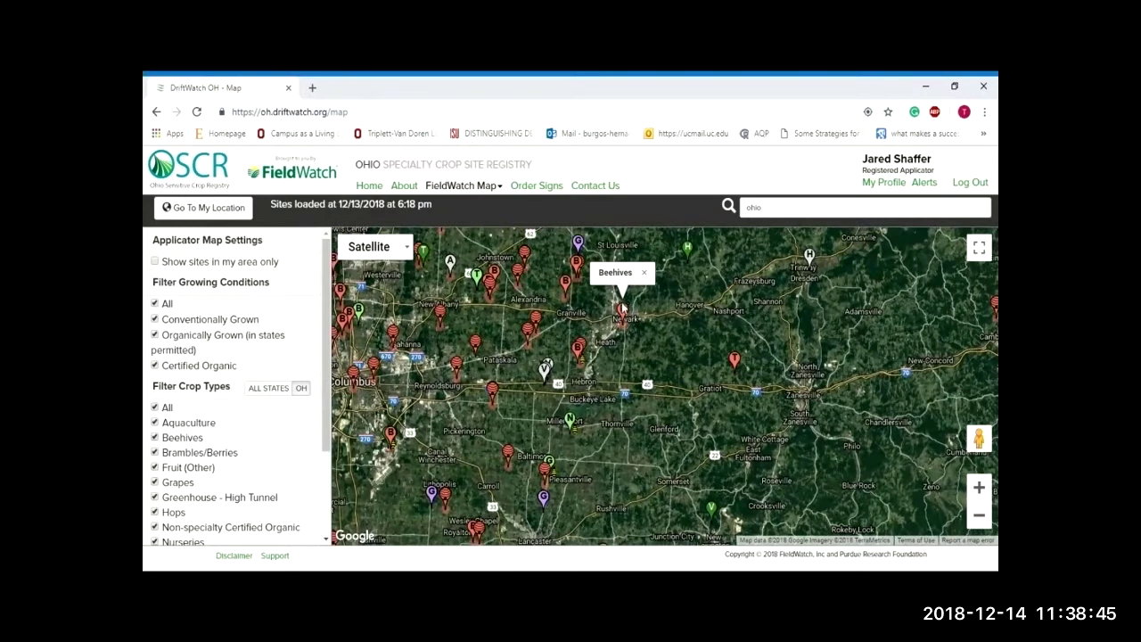
{"action": "mouse_move", "coordinate": [539, 332]}
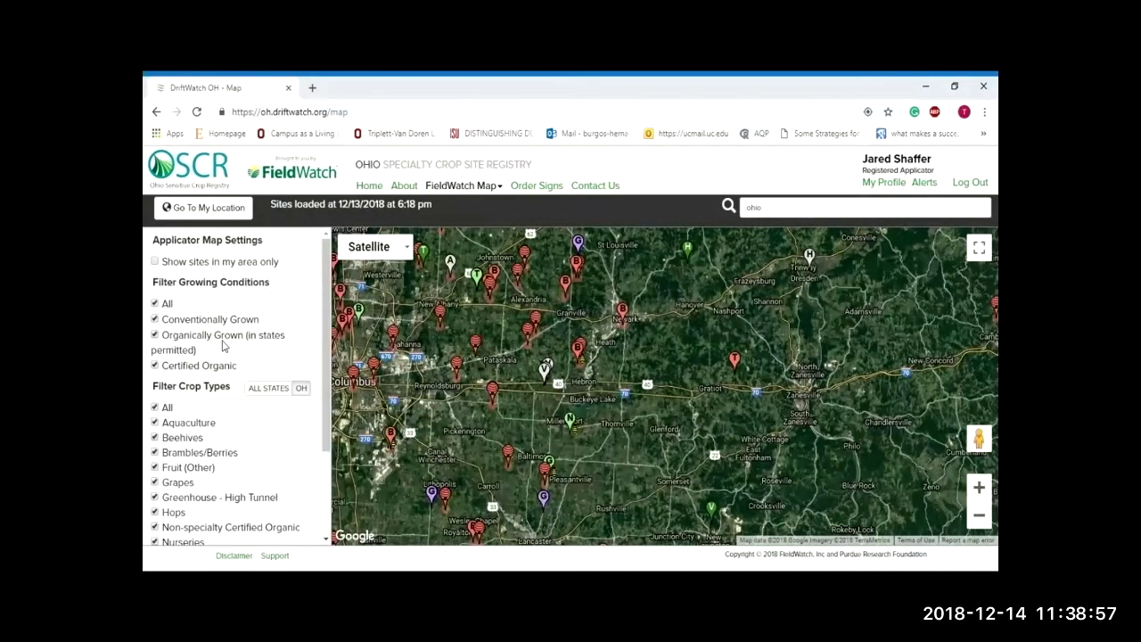
Step: Toggle Conventionally Grown off and on, then clear all crop-type filters
{"action": "left_click", "coordinate": [155, 318]}
{"action": "left_click", "coordinate": [155, 319]}
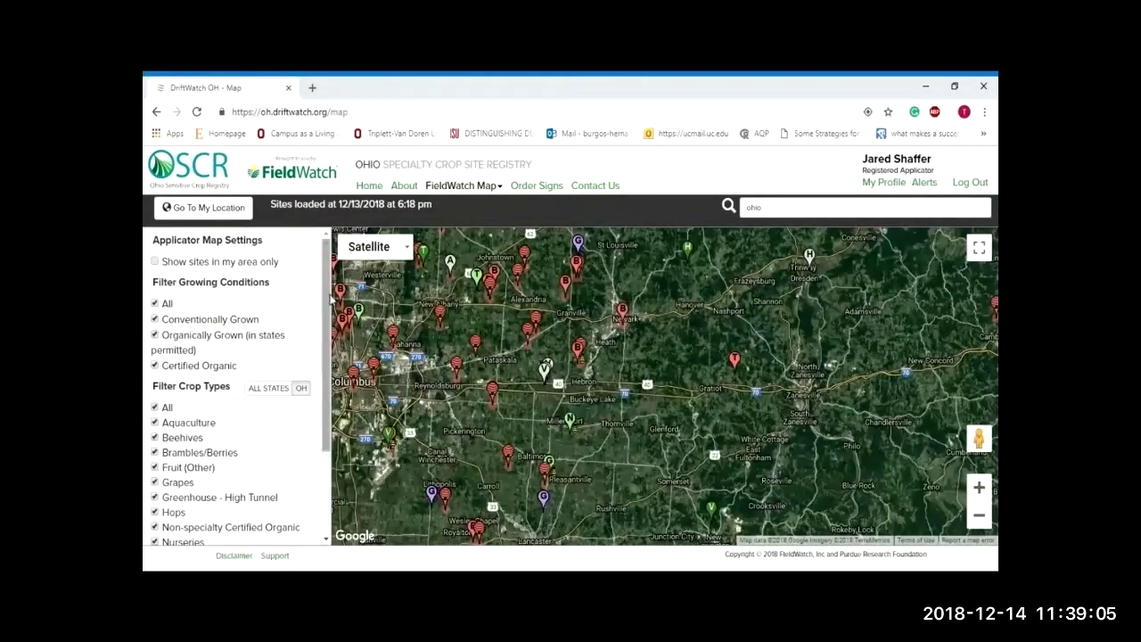
{"action": "scroll", "coordinate": [308, 356], "scroll_direction": "down", "scroll_amount": 3}
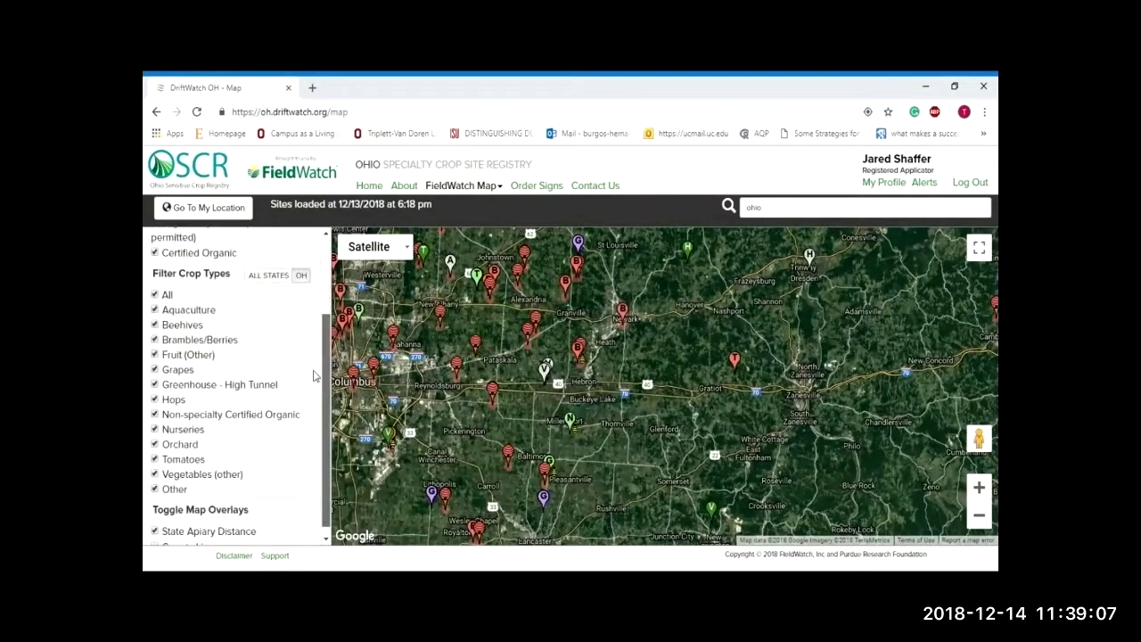
{"action": "left_click", "coordinate": [156, 286]}
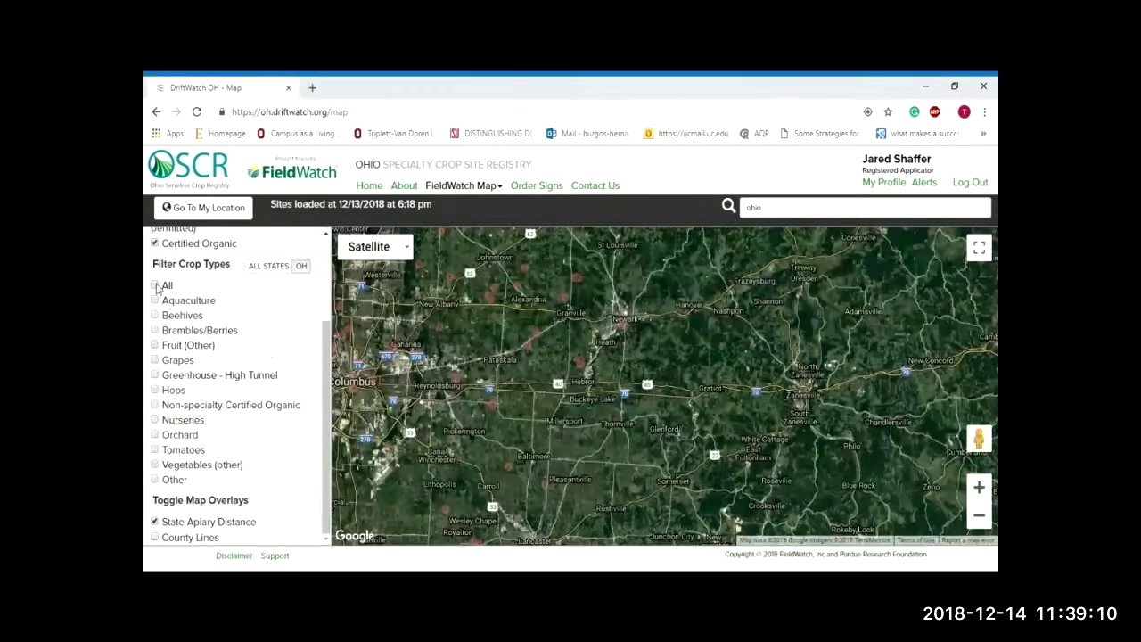
Step: Show only Grapes sites and bring up a grape site near Chatham
{"action": "left_click", "coordinate": [155, 360]}
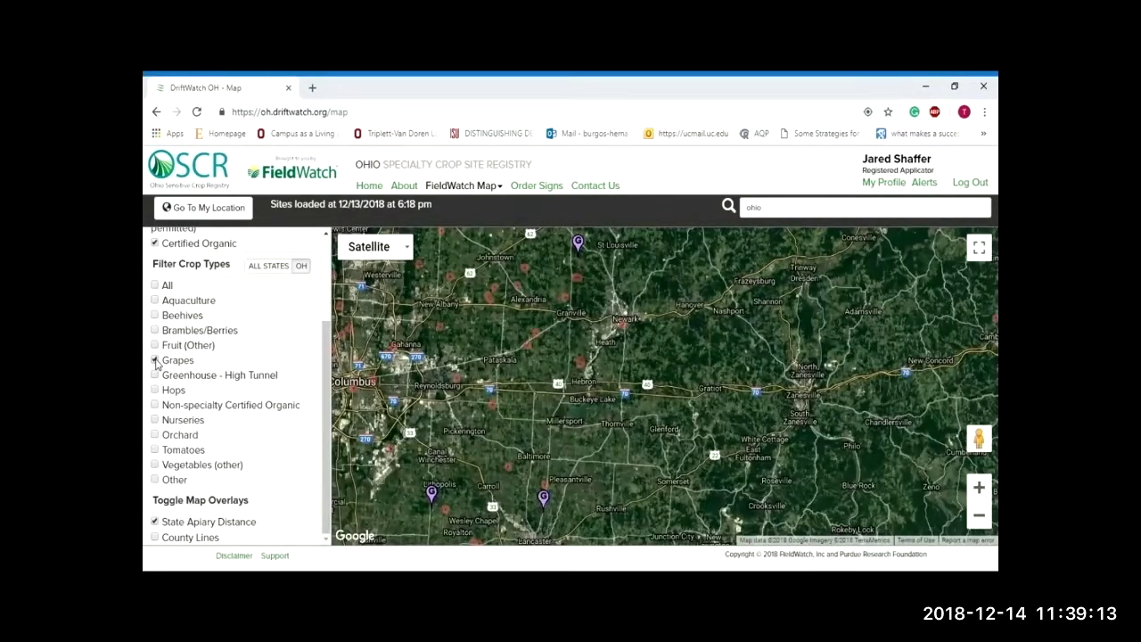
{"action": "left_click_drag", "start_coordinate": [606, 261], "coordinate": [655, 367]}
{"action": "scroll", "coordinate": [633, 361], "scroll_direction": "up", "scroll_amount": 1}
{"action": "scroll", "coordinate": [615, 347], "scroll_direction": "up", "scroll_amount": 2}
{"action": "left_click", "coordinate": [615, 348]}
Step: Zoom onto the Grapes parcel by Three Oaks Vineyard and view site OH-53907's details
{"action": "scroll", "coordinate": [613, 357], "scroll_direction": "up", "scroll_amount": 2}
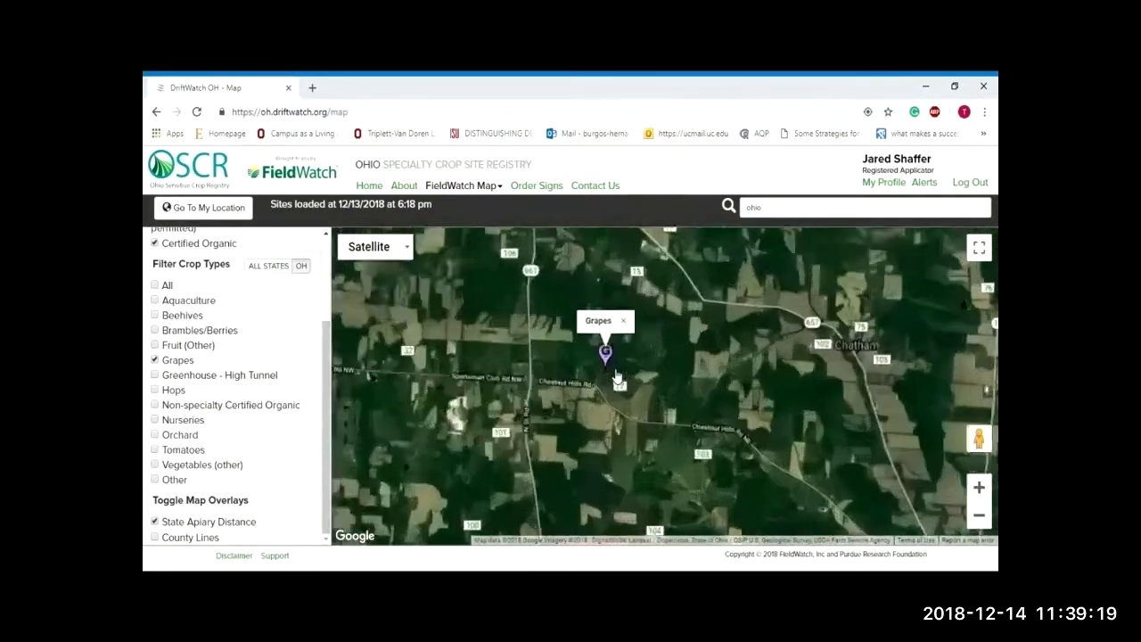
{"action": "scroll", "coordinate": [615, 374], "scroll_direction": "up", "scroll_amount": 4}
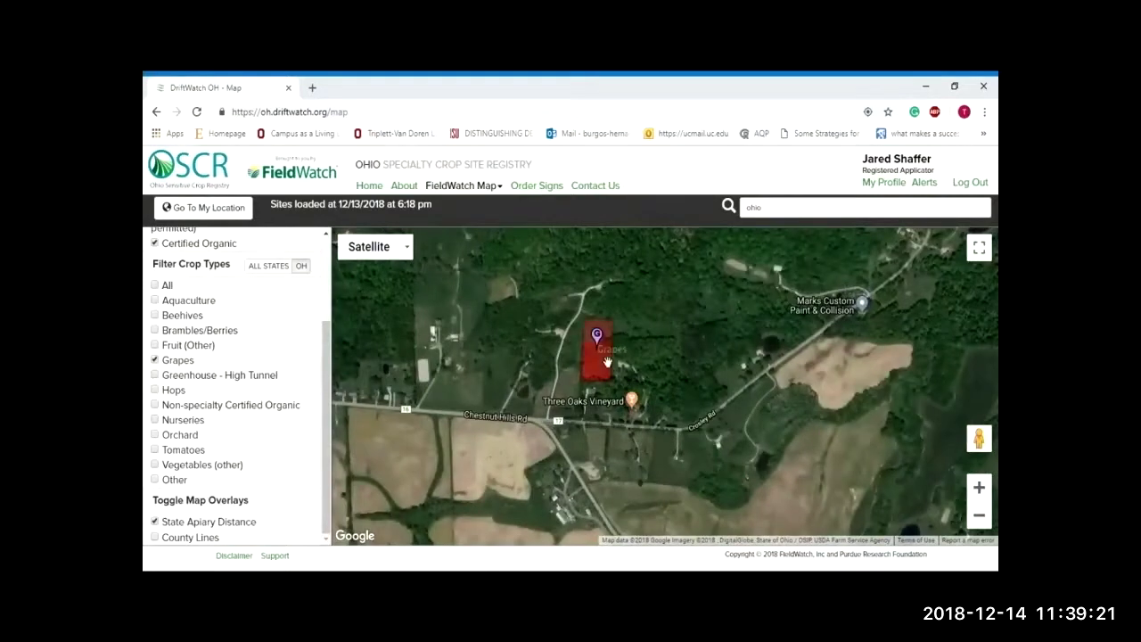
{"action": "scroll", "coordinate": [606, 361], "scroll_direction": "up", "scroll_amount": 1}
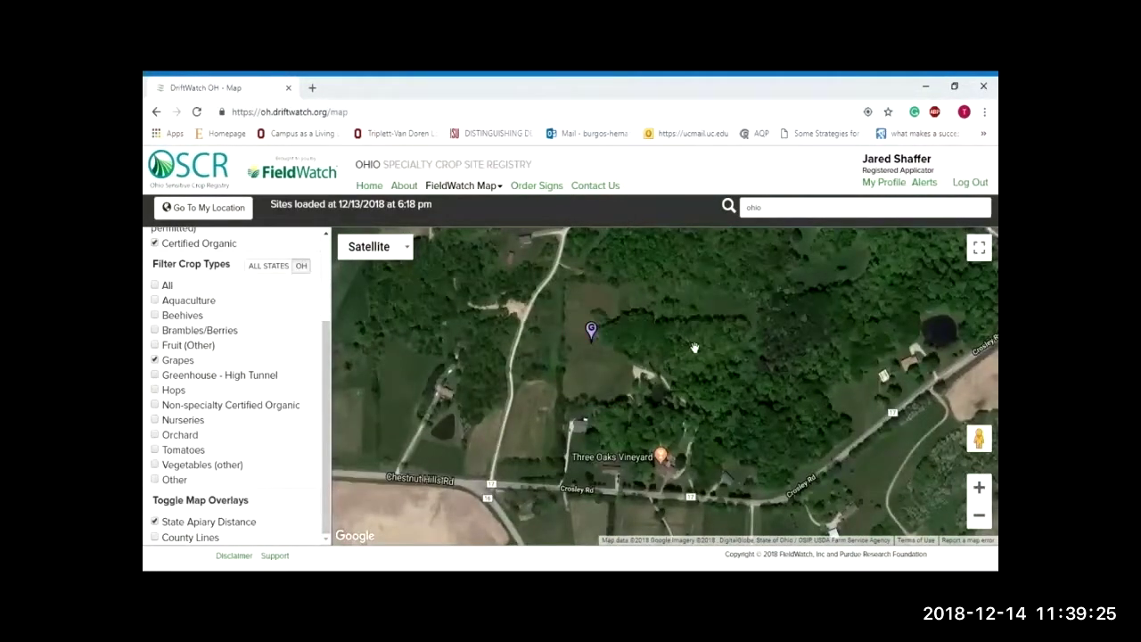
{"action": "left_click_drag", "start_coordinate": [690, 348], "coordinate": [722, 357]}
{"action": "left_click", "coordinate": [979, 489]}
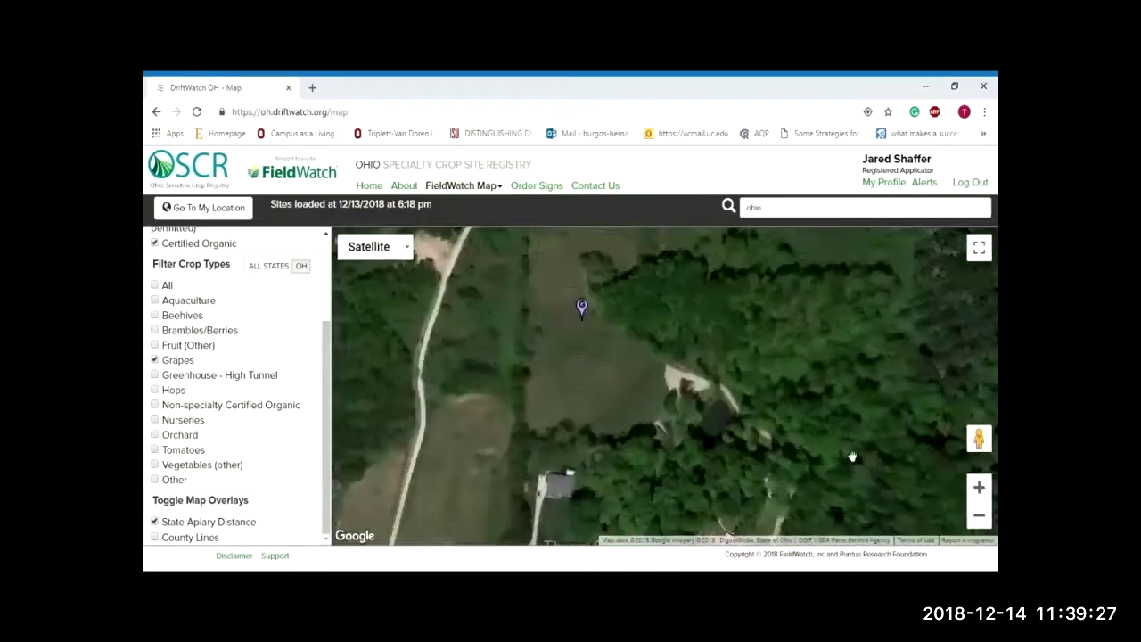
{"action": "left_click", "coordinate": [980, 515]}
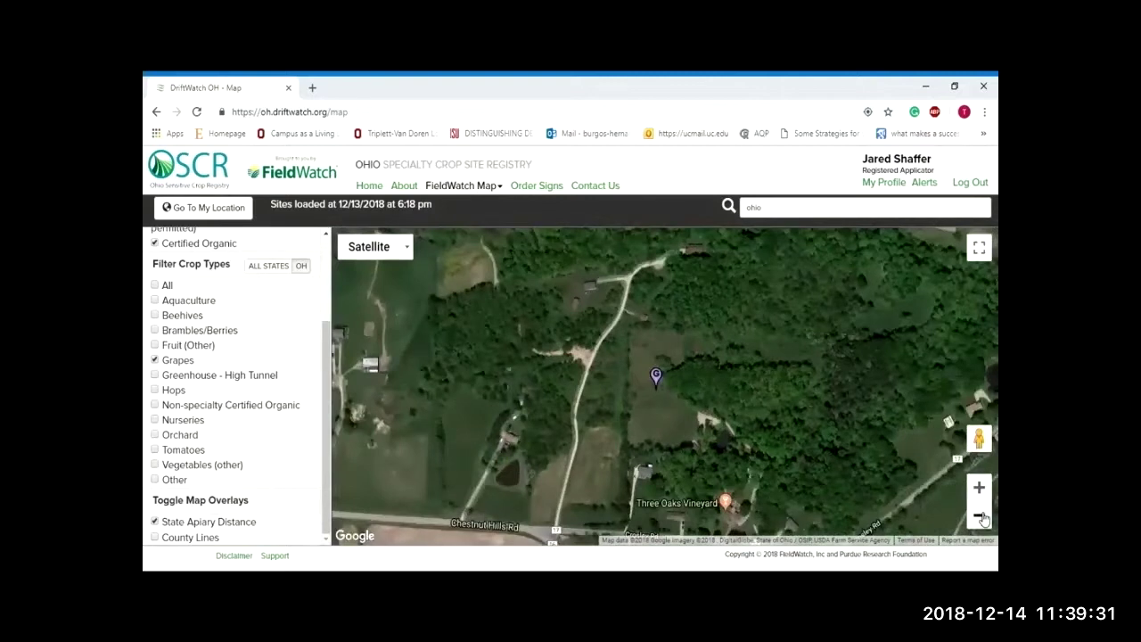
{"action": "left_click", "coordinate": [980, 515]}
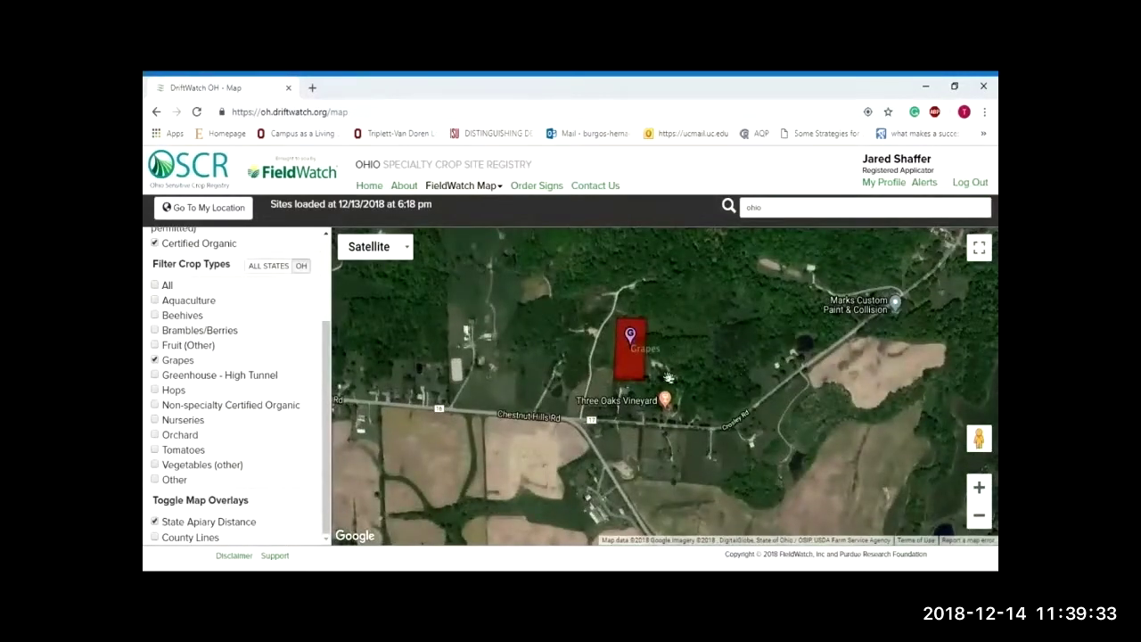
{"action": "left_click", "coordinate": [632, 342]}
{"action": "left_click", "coordinate": [627, 334]}
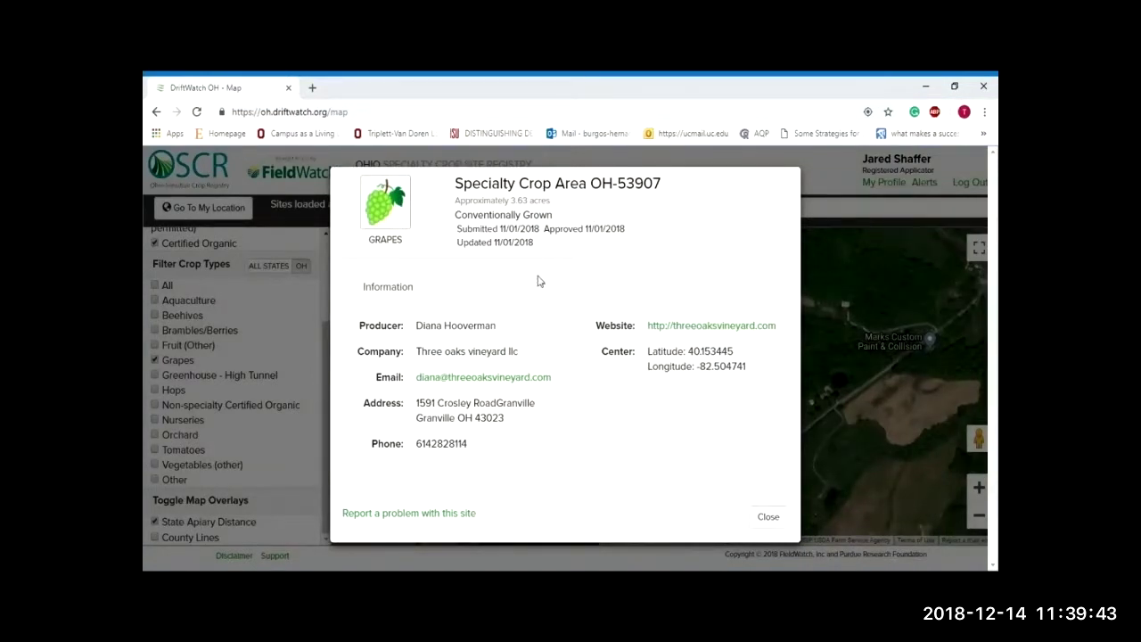
{"action": "left_click_drag", "start_coordinate": [498, 230], "coordinate": [545, 235]}
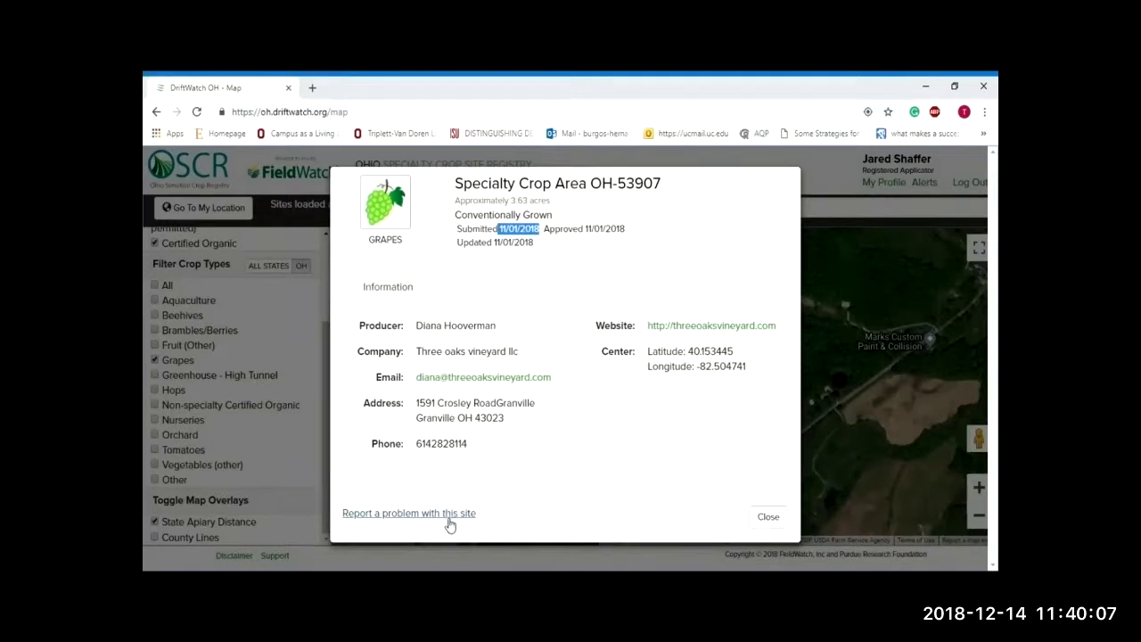
{"action": "left_click", "coordinate": [768, 517]}
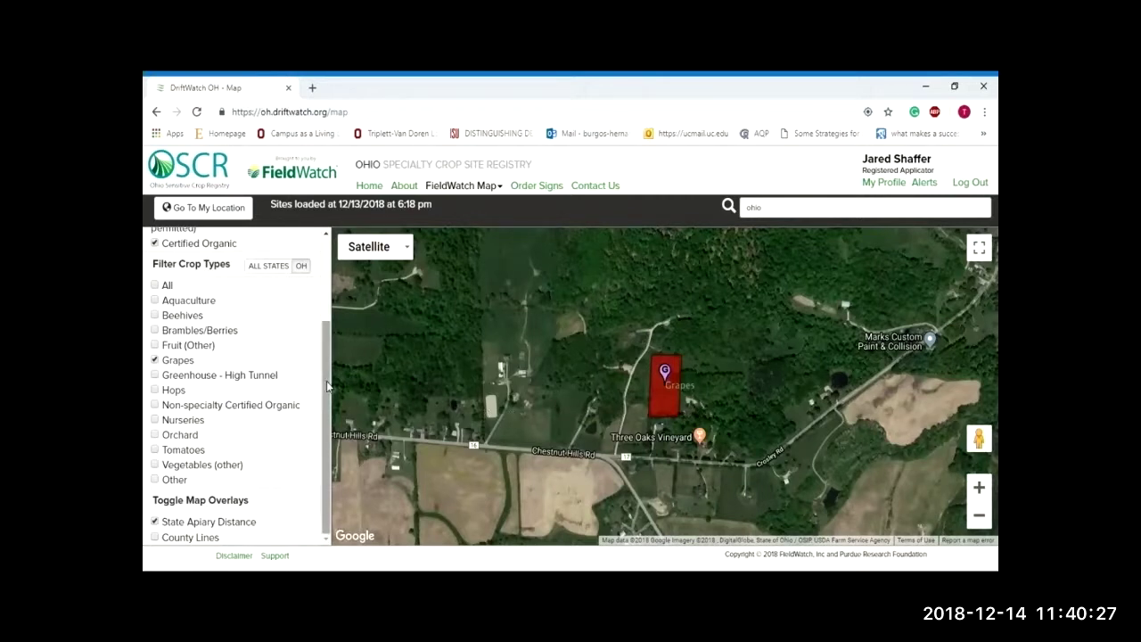
Step: Show all crop types again and pan the map to the beehive sites near Granville
{"action": "left_click", "coordinate": [155, 285]}
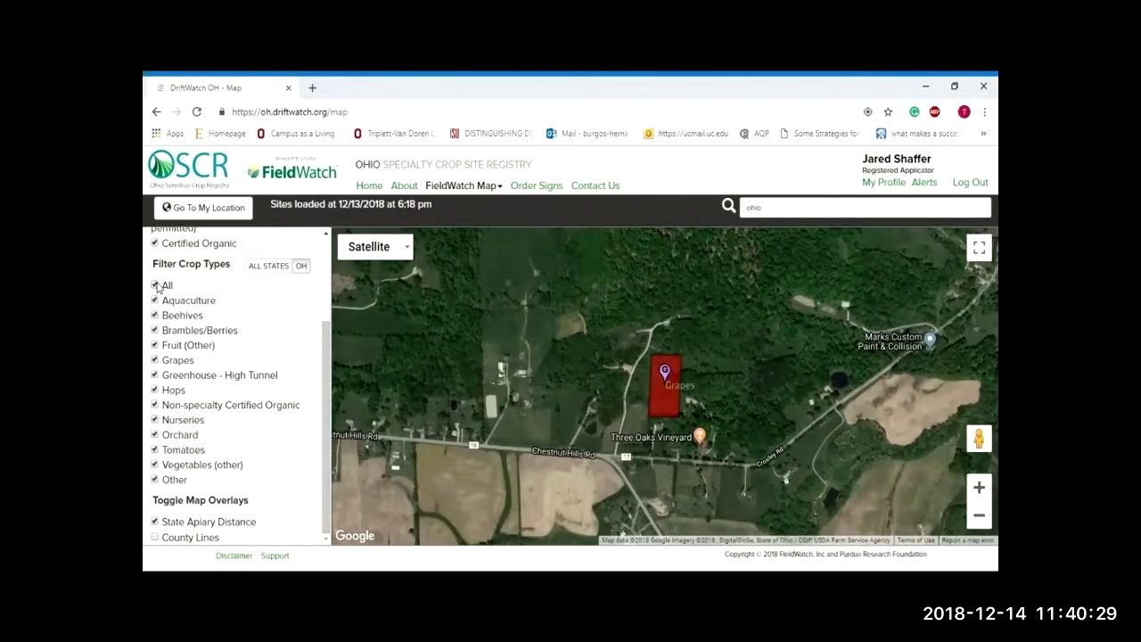
{"action": "scroll", "coordinate": [691, 400], "scroll_direction": "down", "scroll_amount": 3}
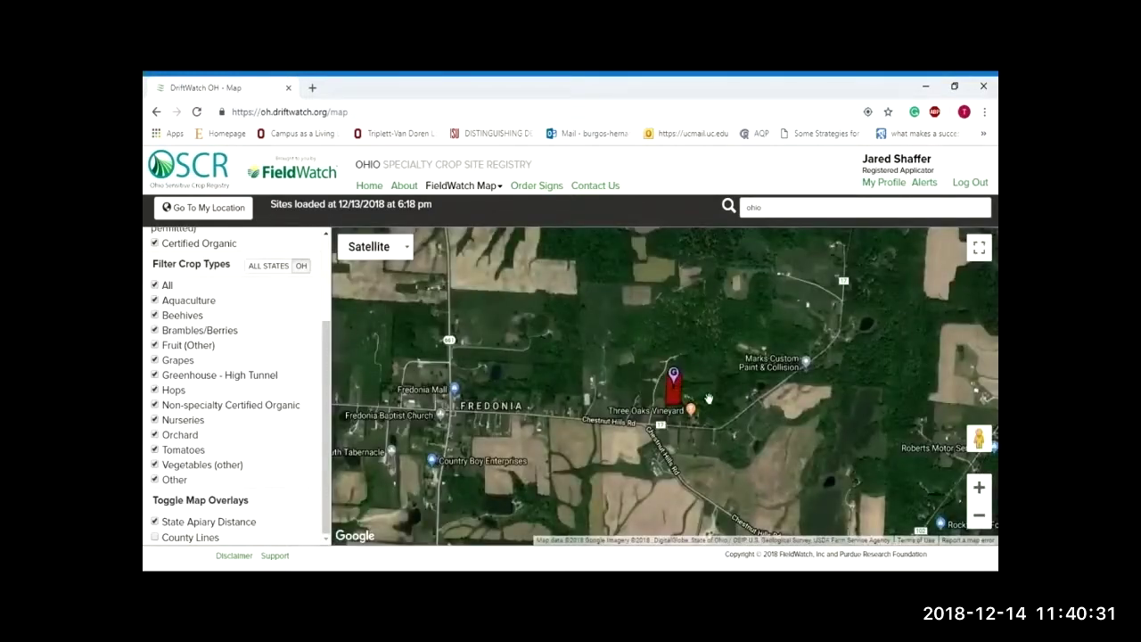
{"action": "scroll", "coordinate": [721, 401], "scroll_direction": "down", "scroll_amount": 3}
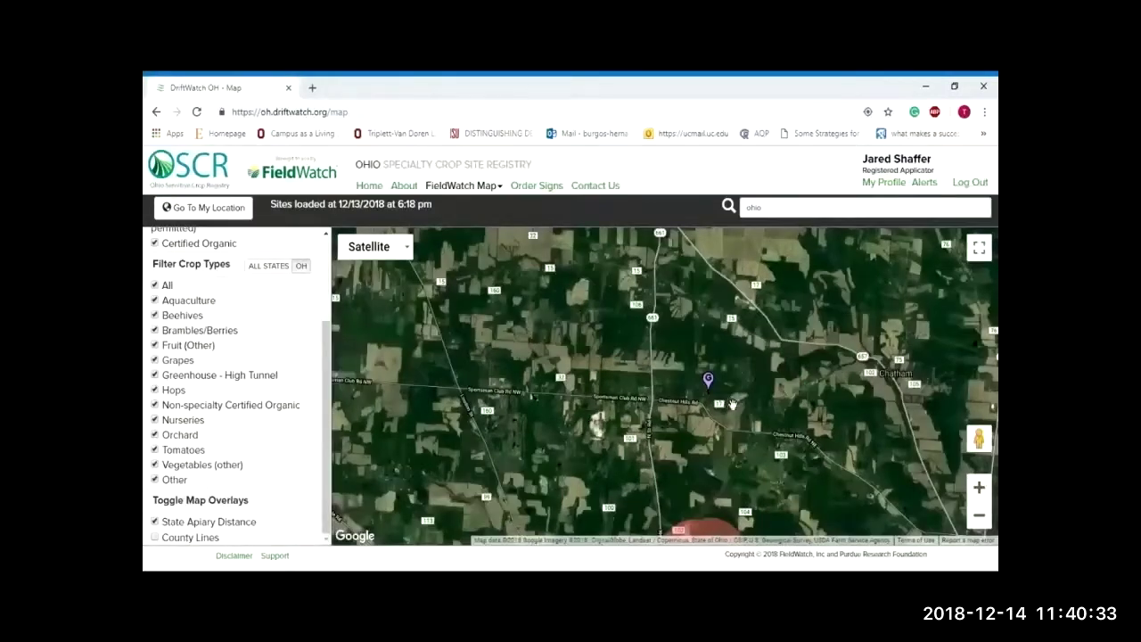
{"action": "left_click_drag", "start_coordinate": [767, 459], "coordinate": [736, 364]}
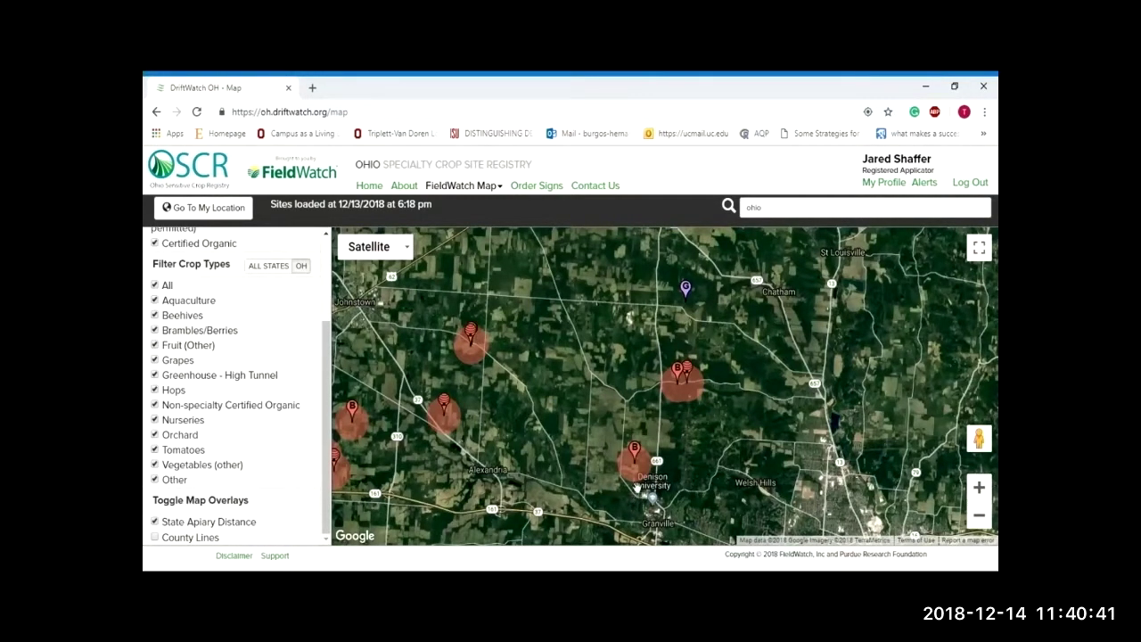
{"action": "scroll", "coordinate": [635, 492], "scroll_direction": "up", "scroll_amount": 1}
{"action": "scroll", "coordinate": [641, 493], "scroll_direction": "up", "scroll_amount": 1}
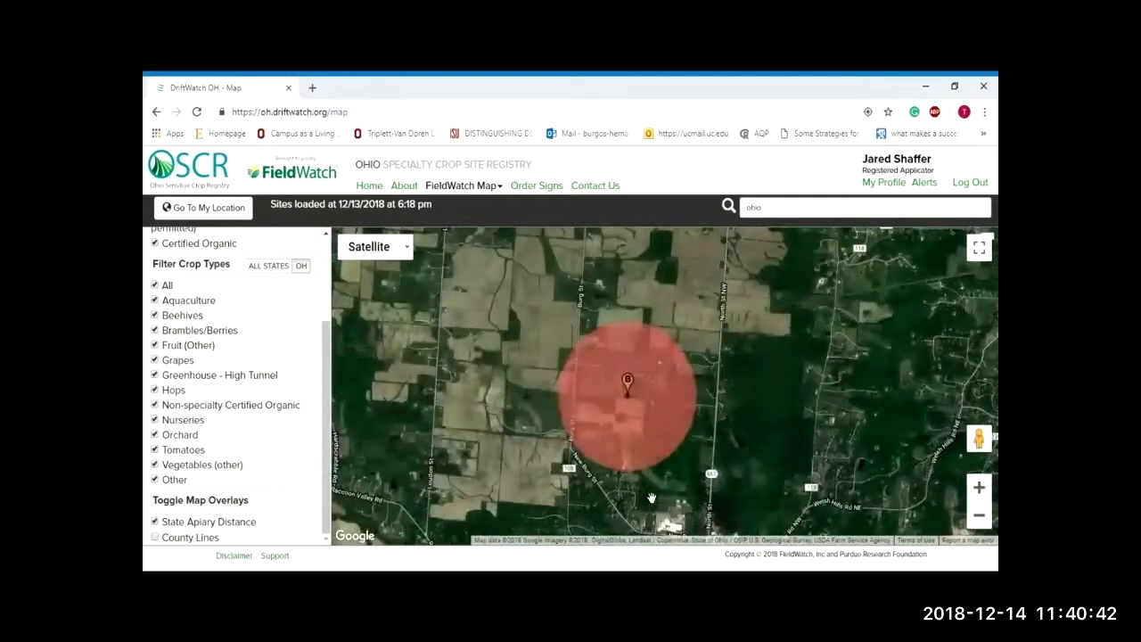
Step: View Beehive OH-30612's details, then centre its State Apiary Distance circle
{"action": "left_click", "coordinate": [628, 383]}
{"action": "left_click", "coordinate": [620, 343]}
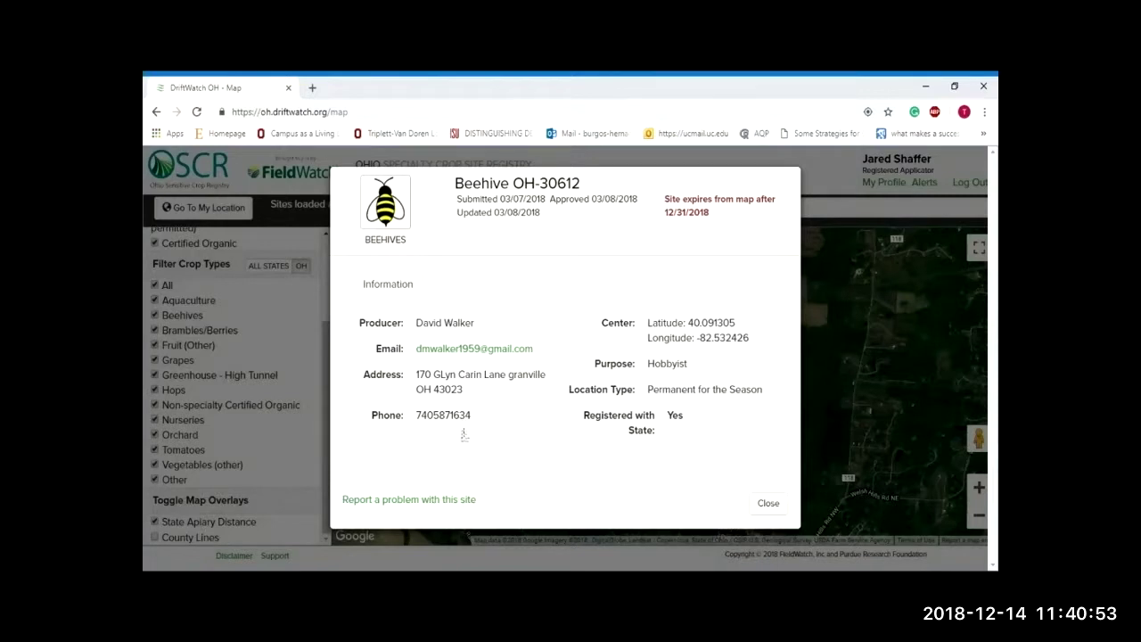
{"action": "left_click", "coordinate": [765, 502]}
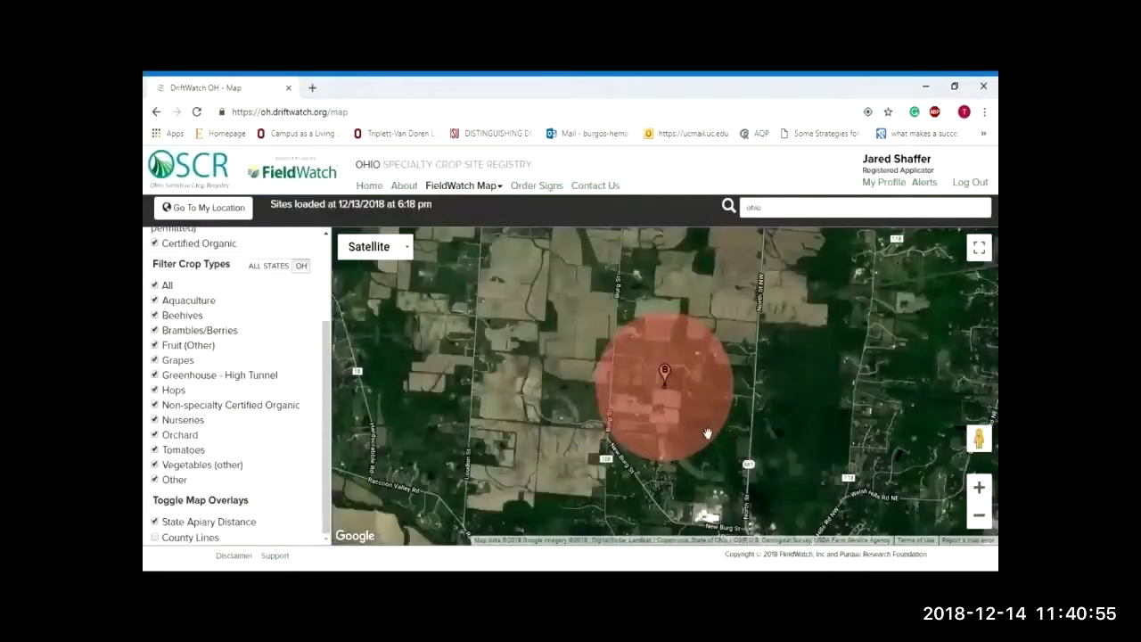
{"action": "scroll", "coordinate": [708, 433], "scroll_direction": "up", "scroll_amount": 2}
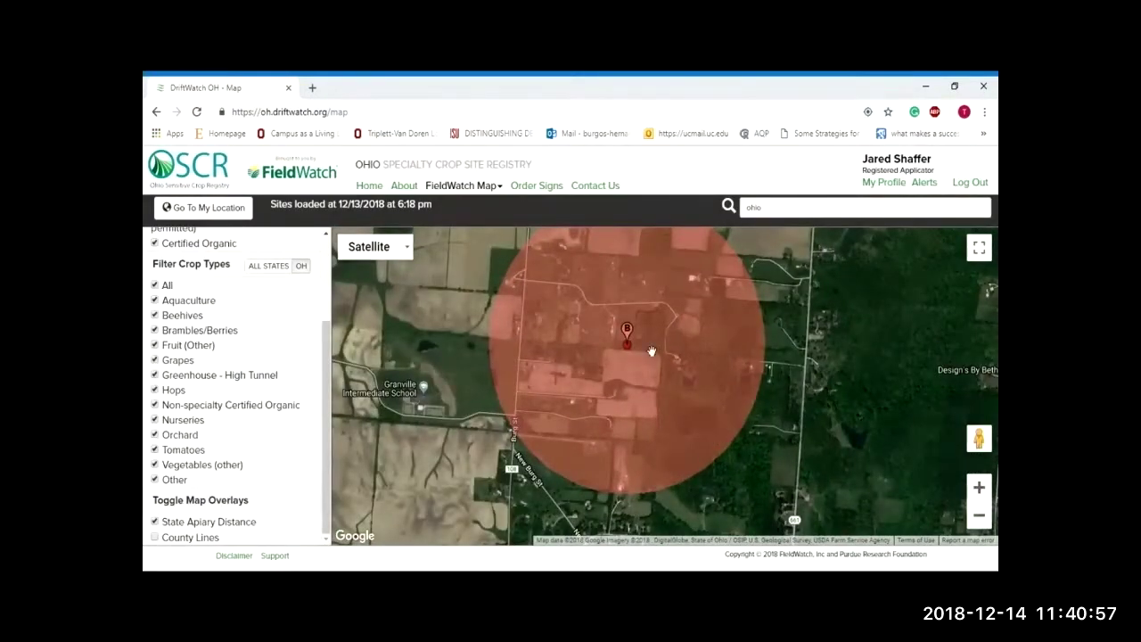
{"action": "left_click_drag", "start_coordinate": [806, 342], "coordinate": [821, 382]}
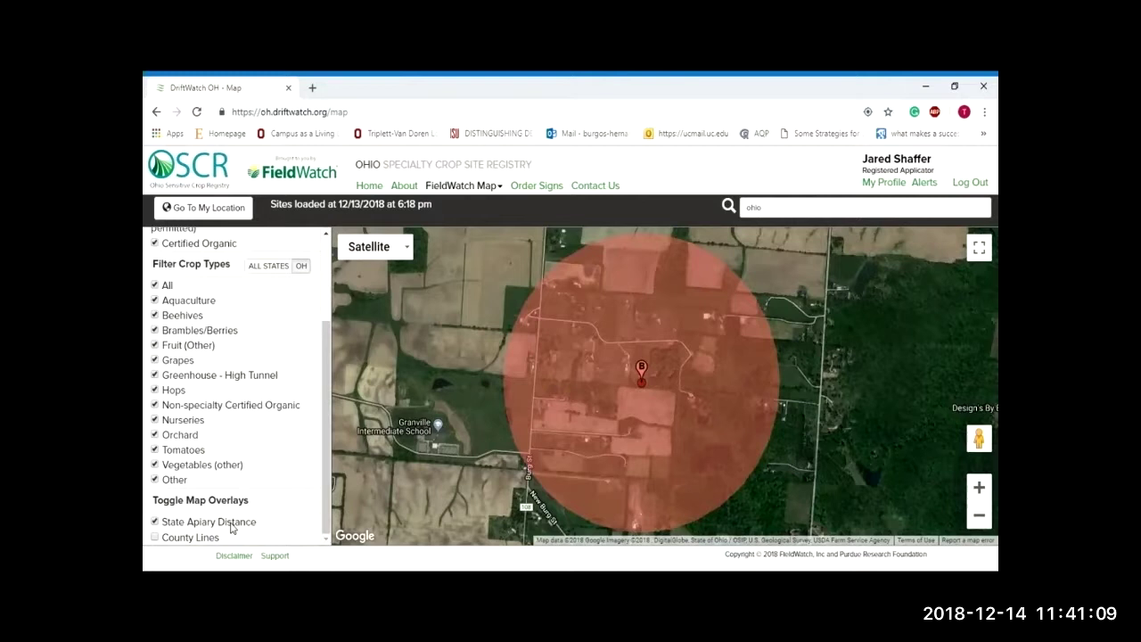
{"action": "left_click", "coordinate": [154, 524]}
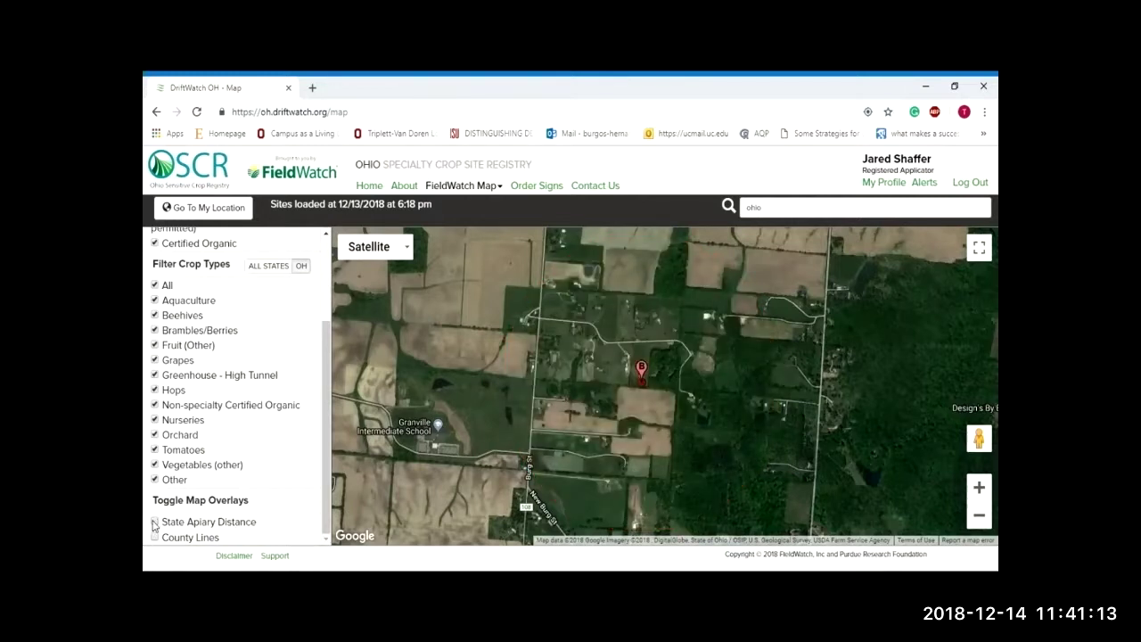
{"action": "left_click", "coordinate": [155, 523]}
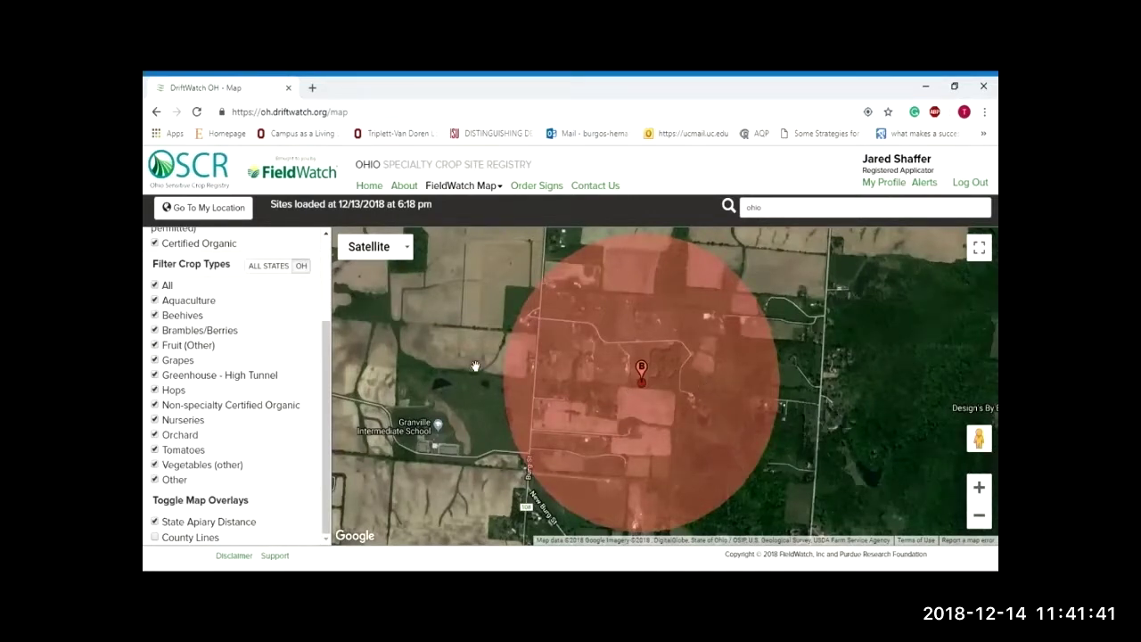
{"action": "scroll", "coordinate": [329, 294], "scroll_direction": "up", "scroll_amount": 3}
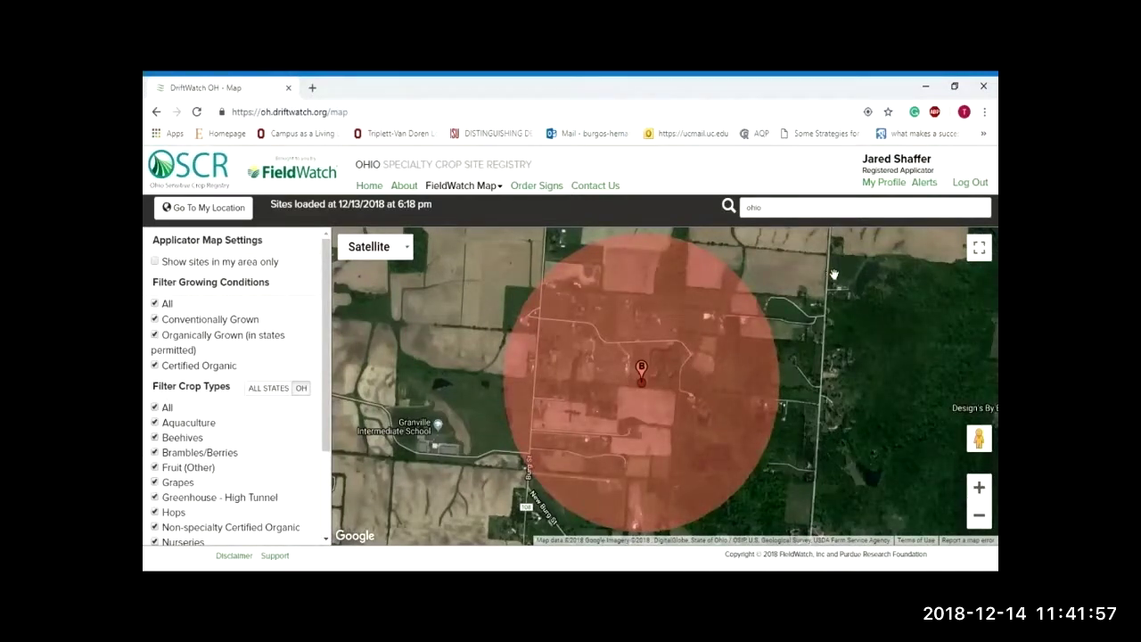
Step: Review the My Profile login, contact and licence details, then return to site alert settings
{"action": "left_click", "coordinate": [897, 184]}
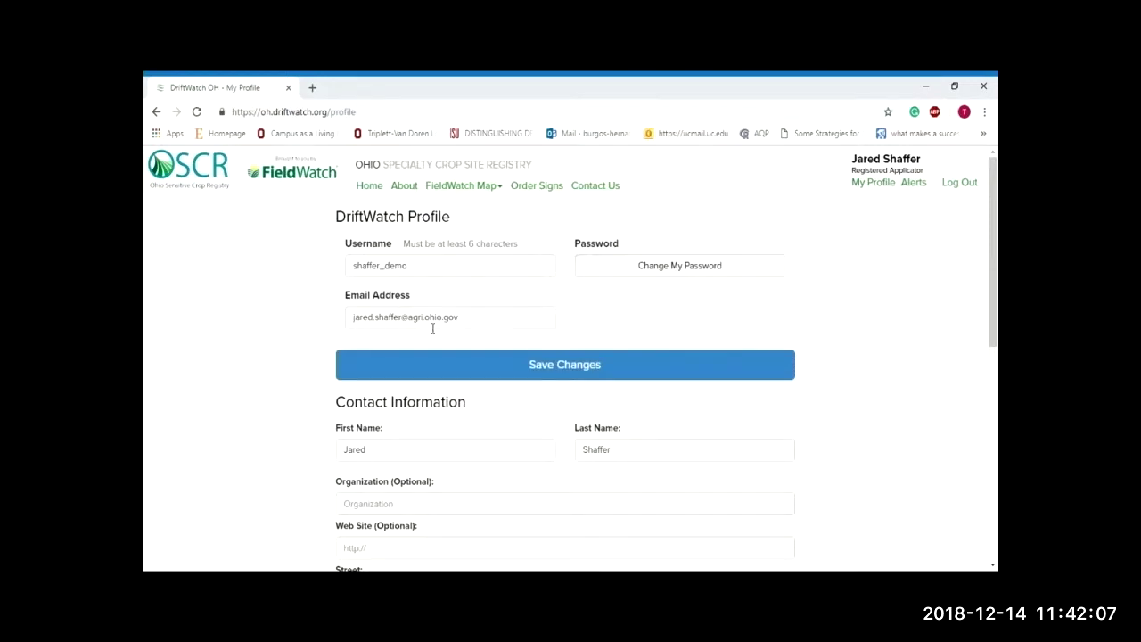
{"action": "scroll", "coordinate": [432, 328], "scroll_direction": "down", "scroll_amount": 5}
{"action": "scroll", "coordinate": [515, 419], "scroll_direction": "down", "scroll_amount": 3}
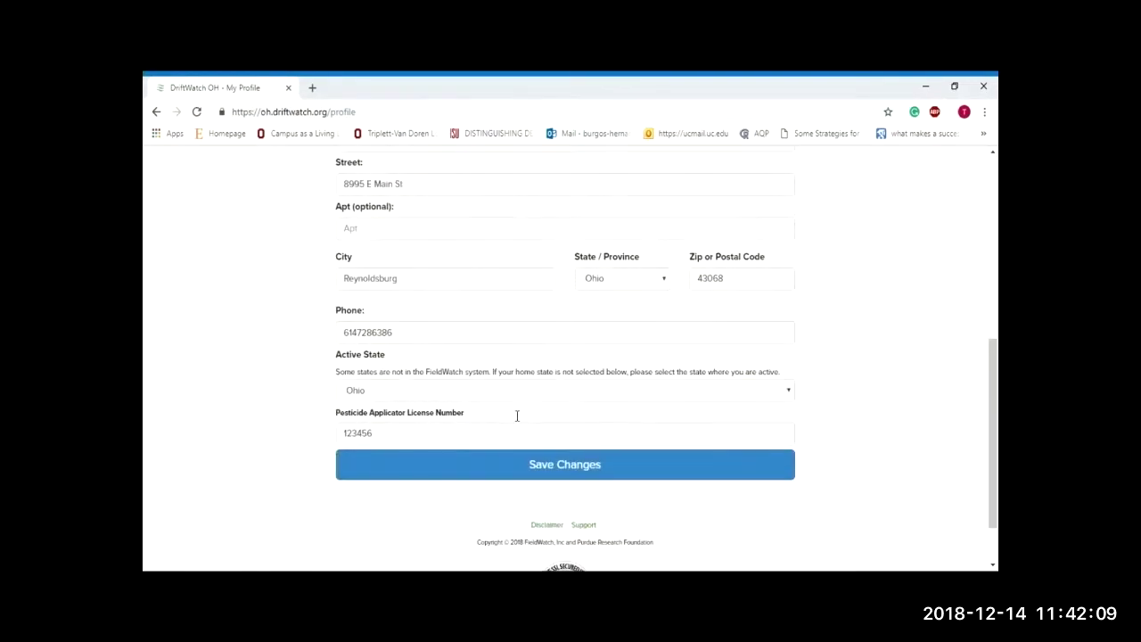
{"action": "scroll", "coordinate": [511, 415], "scroll_direction": "up", "scroll_amount": 8}
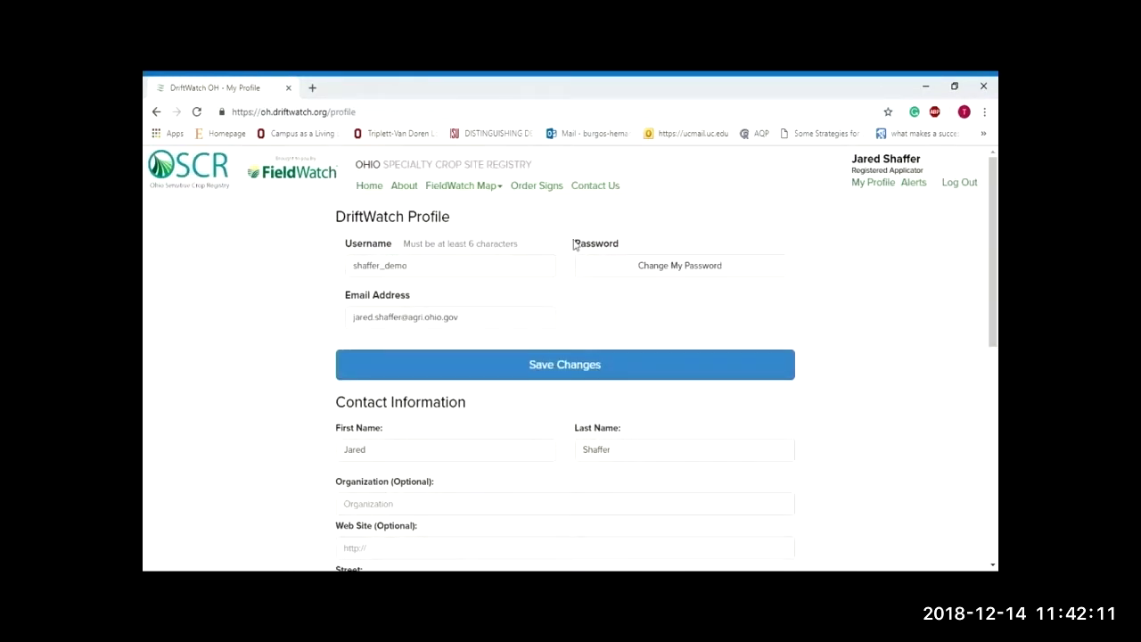
{"action": "left_click", "coordinate": [912, 183]}
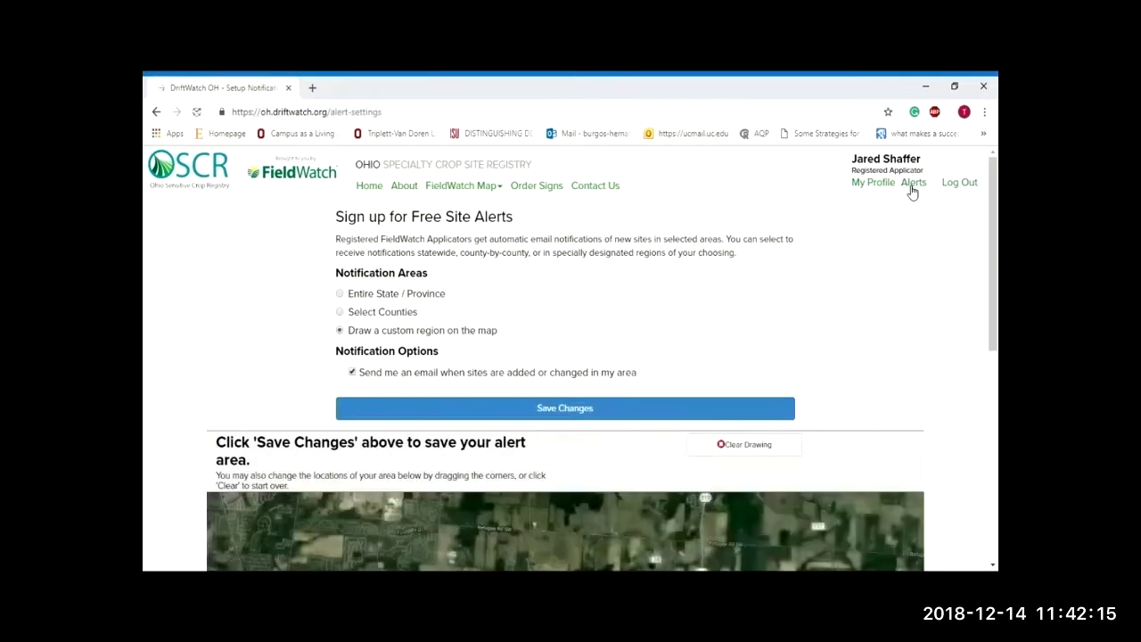
Step: Review the yellow custom alert region in the Ohio site alert settings, then open the FieldWatch Map menu
{"action": "scroll", "coordinate": [943, 266], "scroll_direction": "down", "scroll_amount": 4}
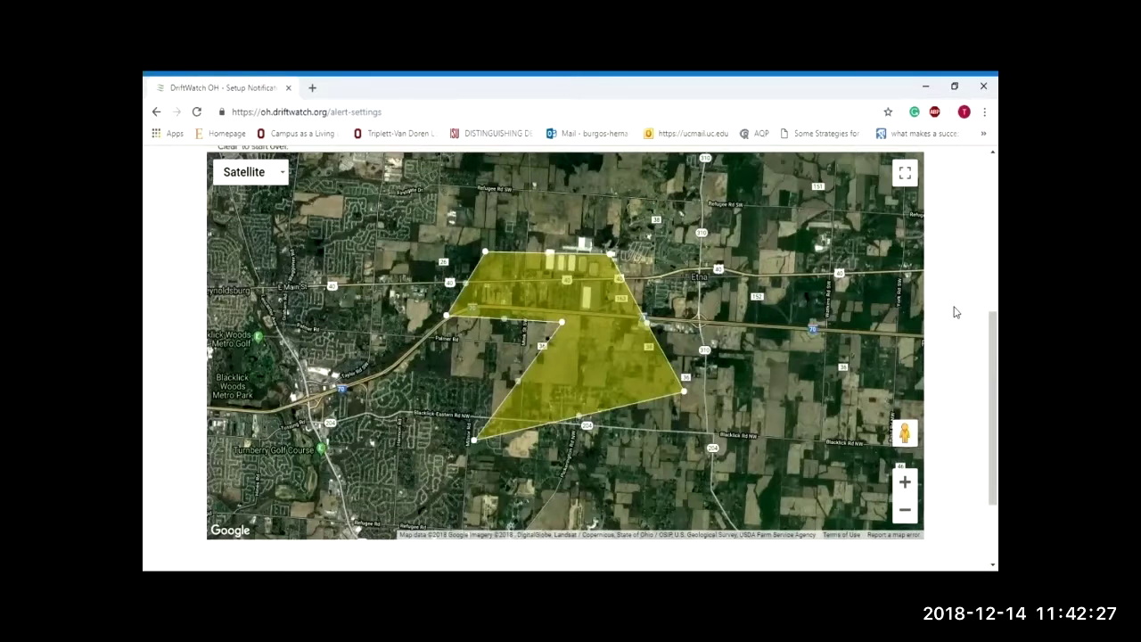
{"action": "scroll", "coordinate": [956, 312], "scroll_direction": "up", "scroll_amount": 3}
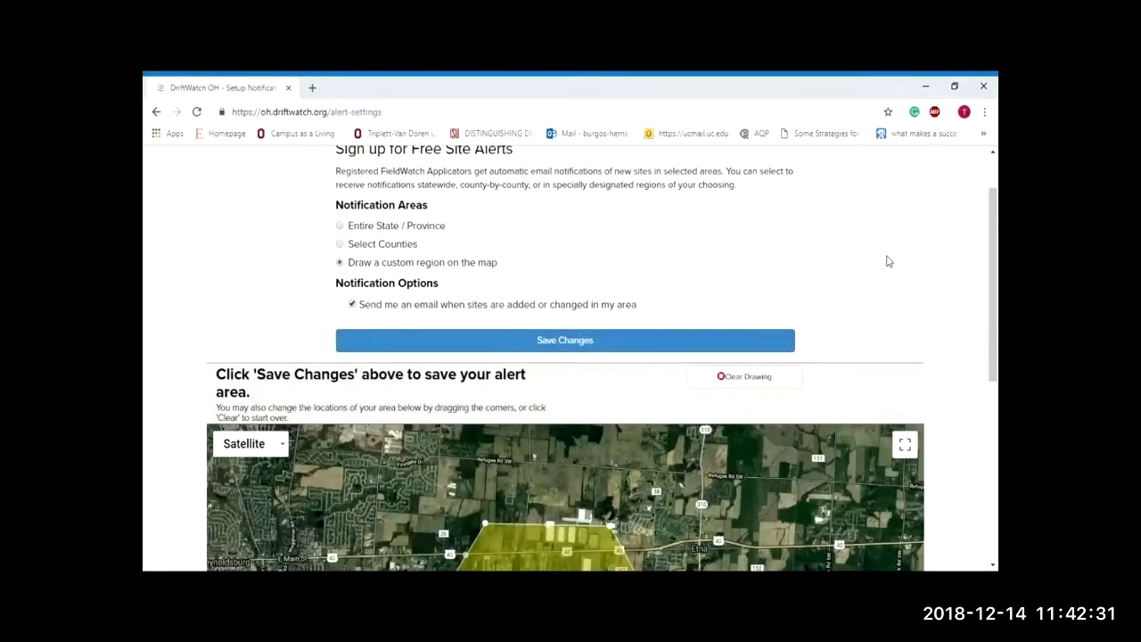
{"action": "scroll", "coordinate": [900, 272], "scroll_direction": "up", "scroll_amount": 1}
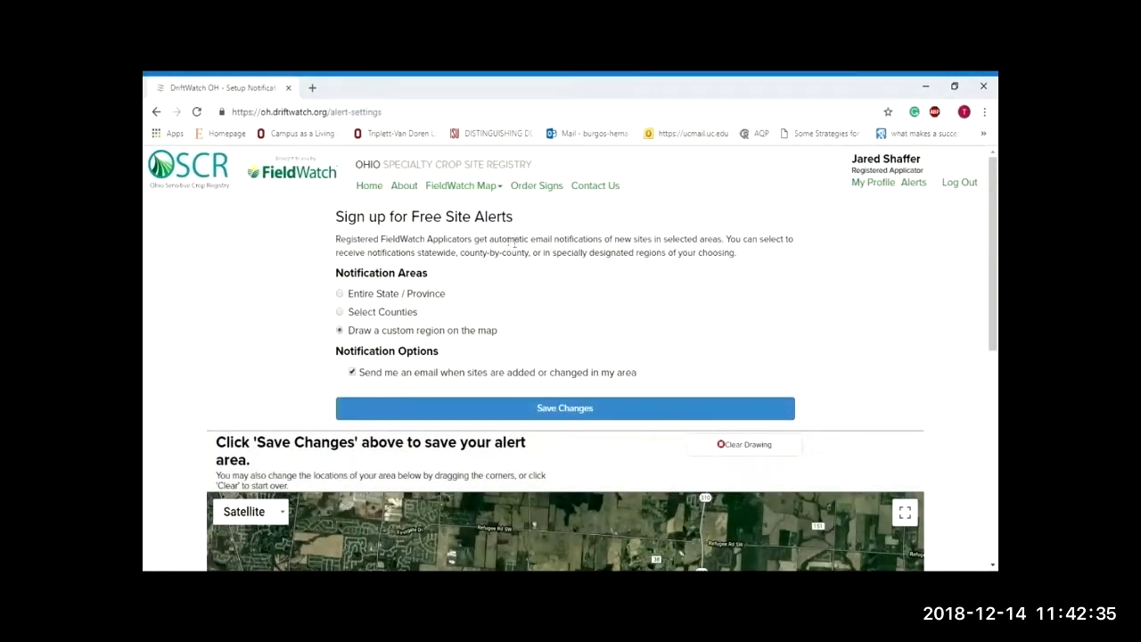
{"action": "left_click", "coordinate": [495, 196]}
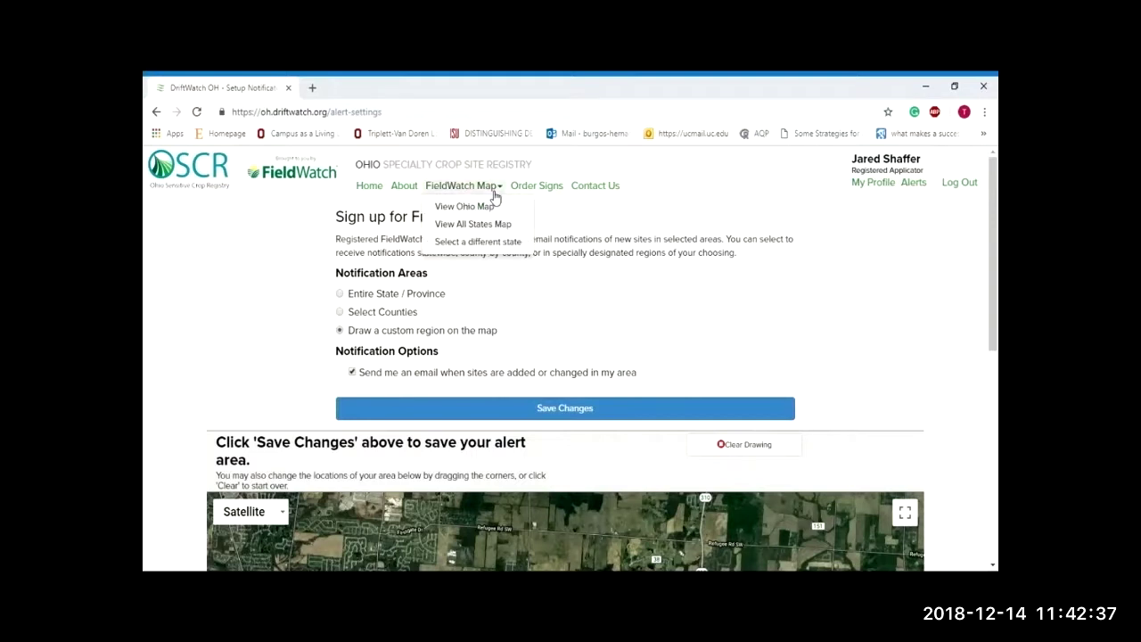
Step: Choose 'Select a different state' and open the Indiana interactive map
{"action": "left_click", "coordinate": [490, 244]}
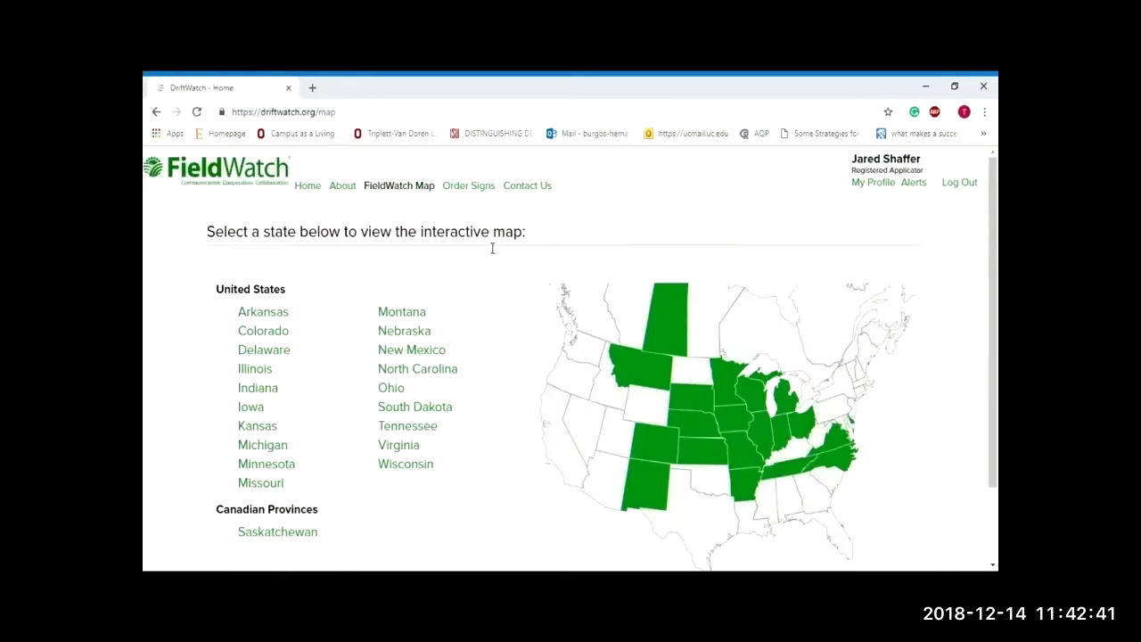
{"action": "scroll", "coordinate": [492, 248], "scroll_direction": "down", "scroll_amount": 1}
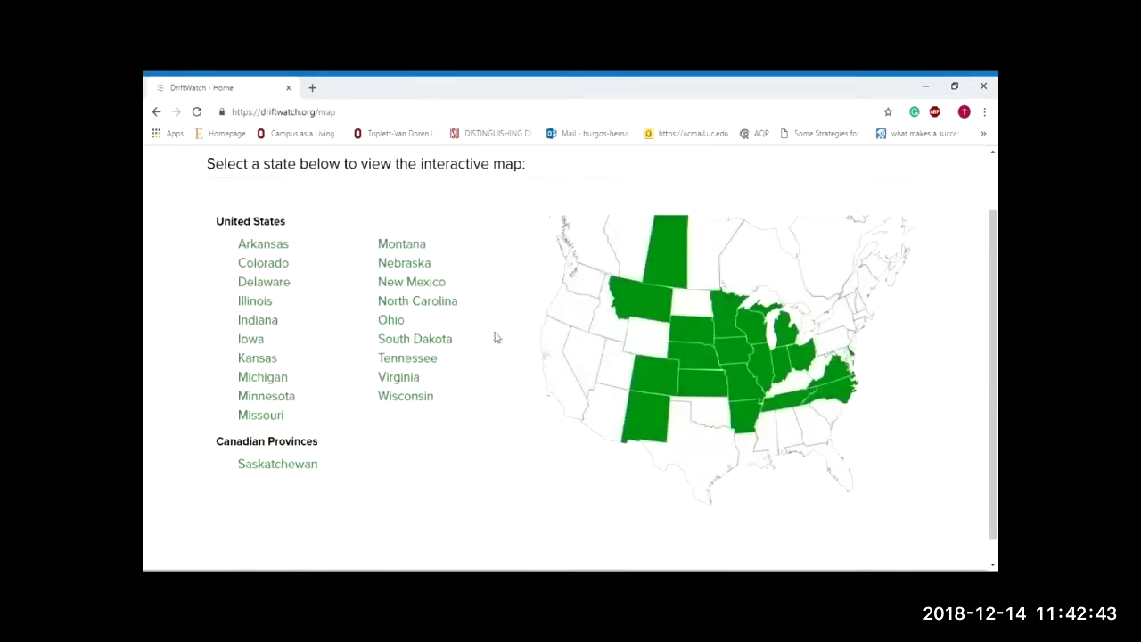
{"action": "left_click", "coordinate": [789, 368]}
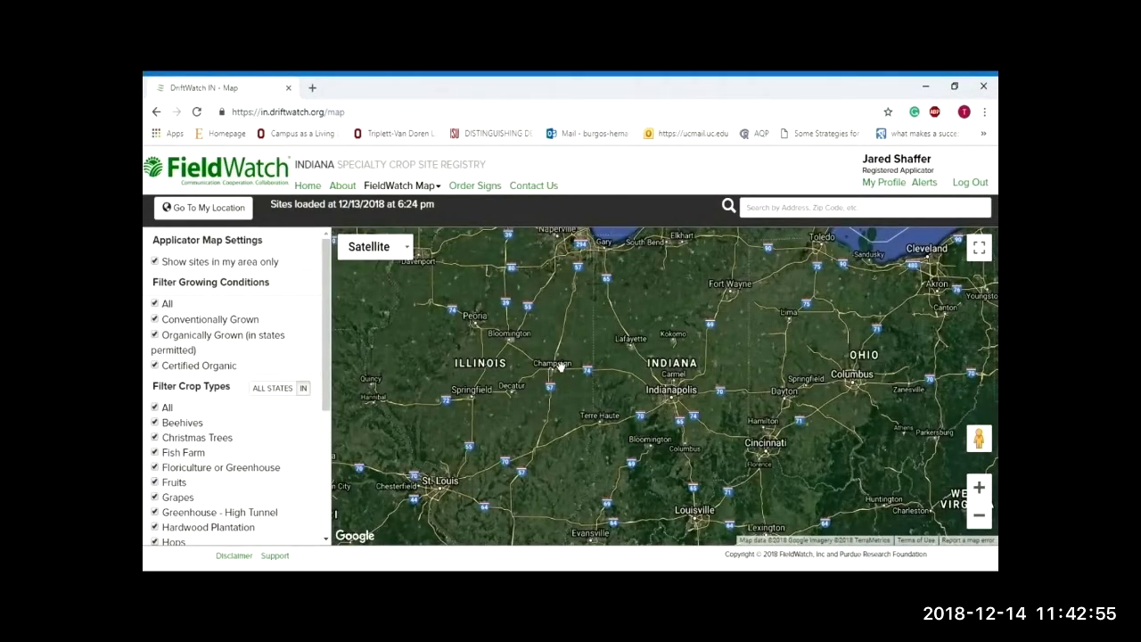
Step: Show all Indiana sites, not only nearby ones, and zoom into east-central Indiana around Fiat
{"action": "left_click_drag", "start_coordinate": [578, 353], "coordinate": [535, 357]}
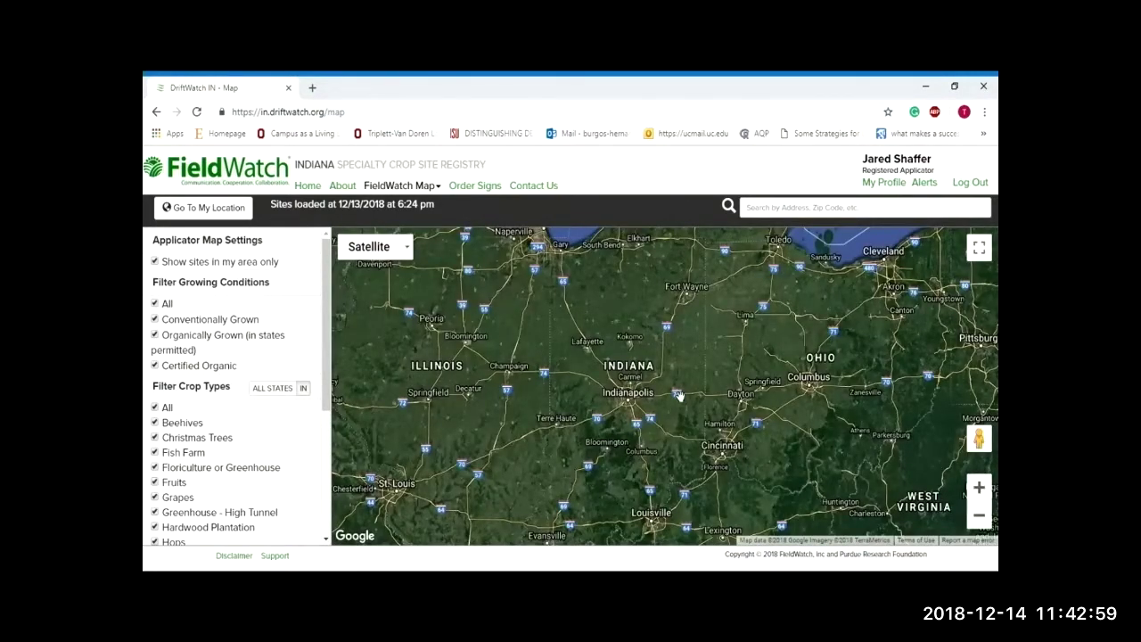
{"action": "left_click", "coordinate": [193, 264]}
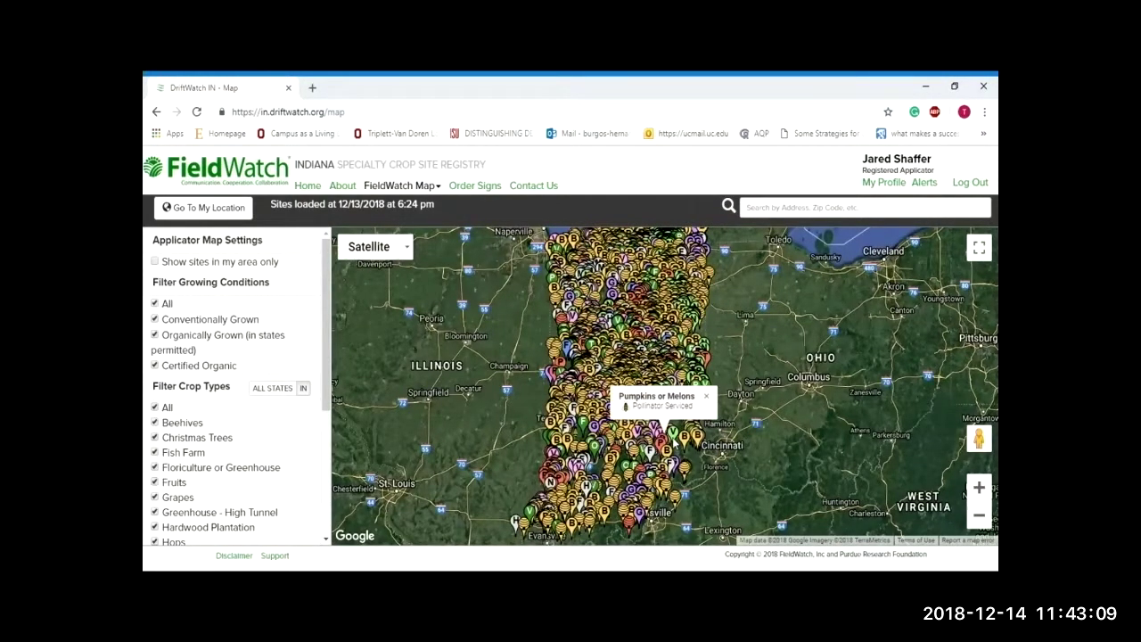
{"action": "scroll", "coordinate": [678, 367], "scroll_direction": "up", "scroll_amount": 2}
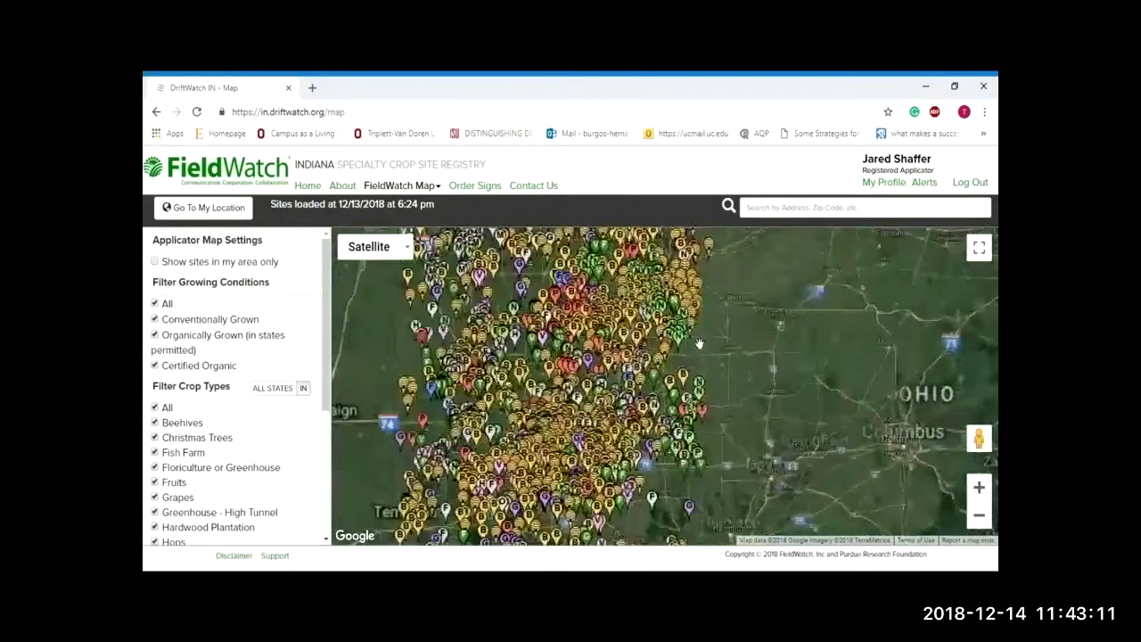
{"action": "scroll", "coordinate": [683, 382], "scroll_direction": "up", "scroll_amount": 1}
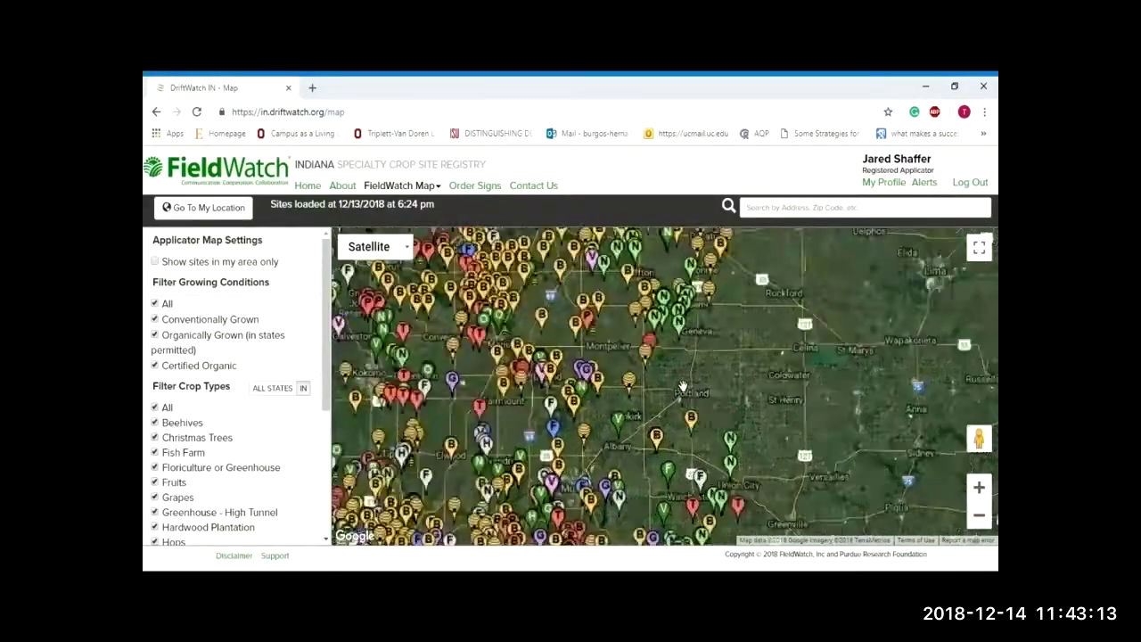
{"action": "scroll", "coordinate": [677, 361], "scroll_direction": "up", "scroll_amount": 1}
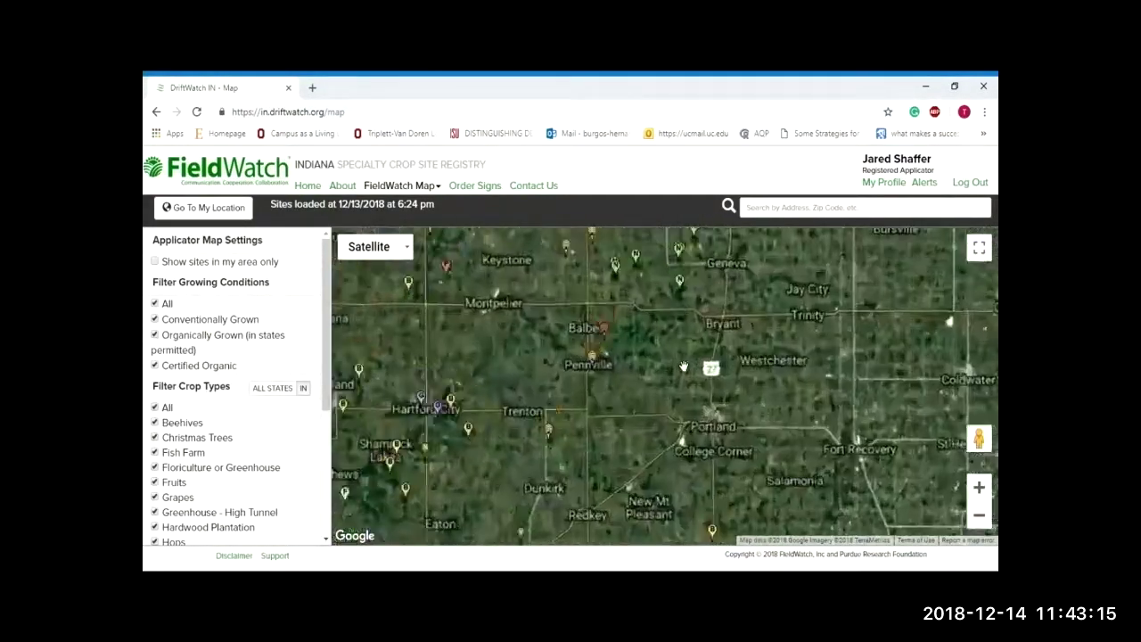
{"action": "left_click_drag", "start_coordinate": [656, 320], "coordinate": [617, 418]}
{"action": "scroll", "coordinate": [557, 352], "scroll_direction": "up", "scroll_amount": 1}
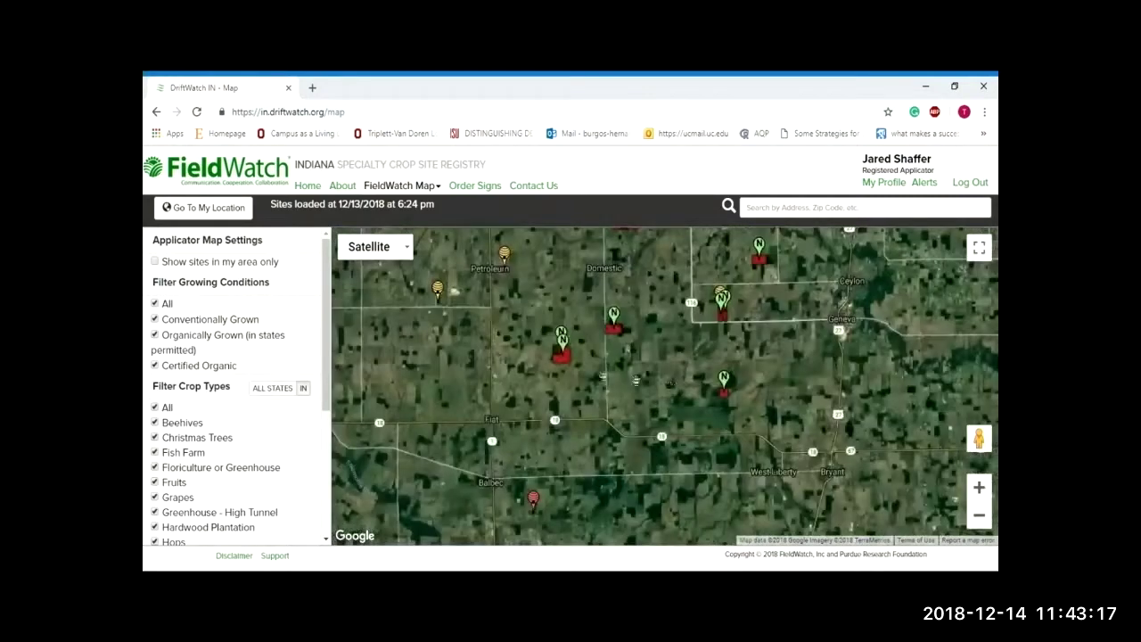
{"action": "scroll", "coordinate": [597, 328], "scroll_direction": "up", "scroll_amount": 1}
{"action": "left_click", "coordinate": [631, 306]}
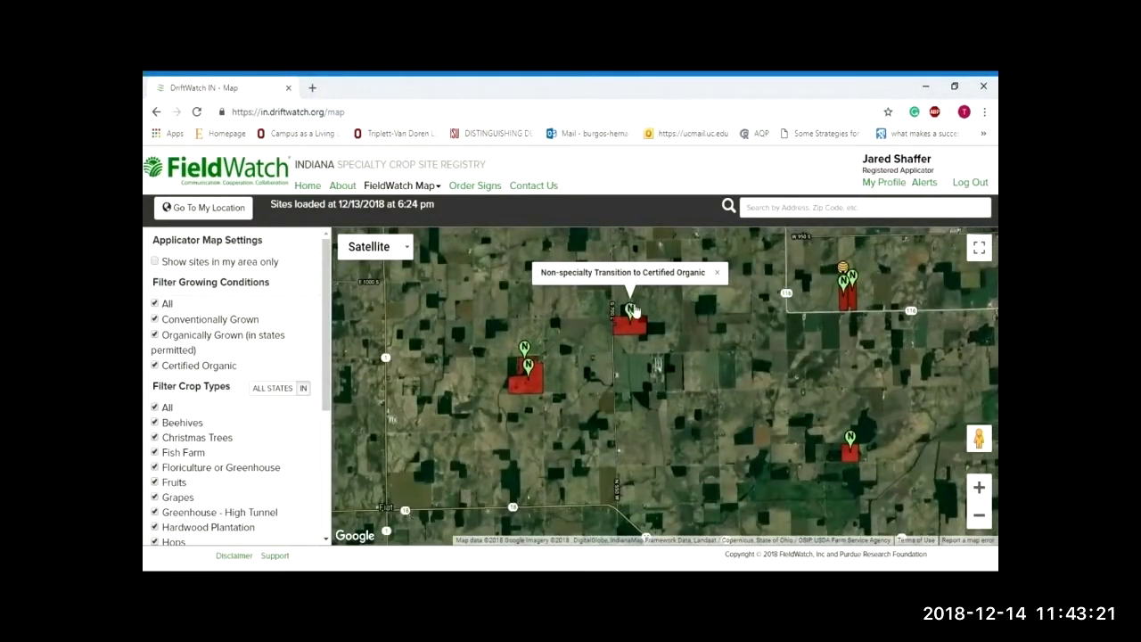
{"action": "left_click", "coordinate": [626, 323]}
{"action": "left_click_drag", "start_coordinate": [715, 373], "coordinate": [593, 378]}
{"action": "left_click_drag", "start_coordinate": [731, 290], "coordinate": [740, 326]}
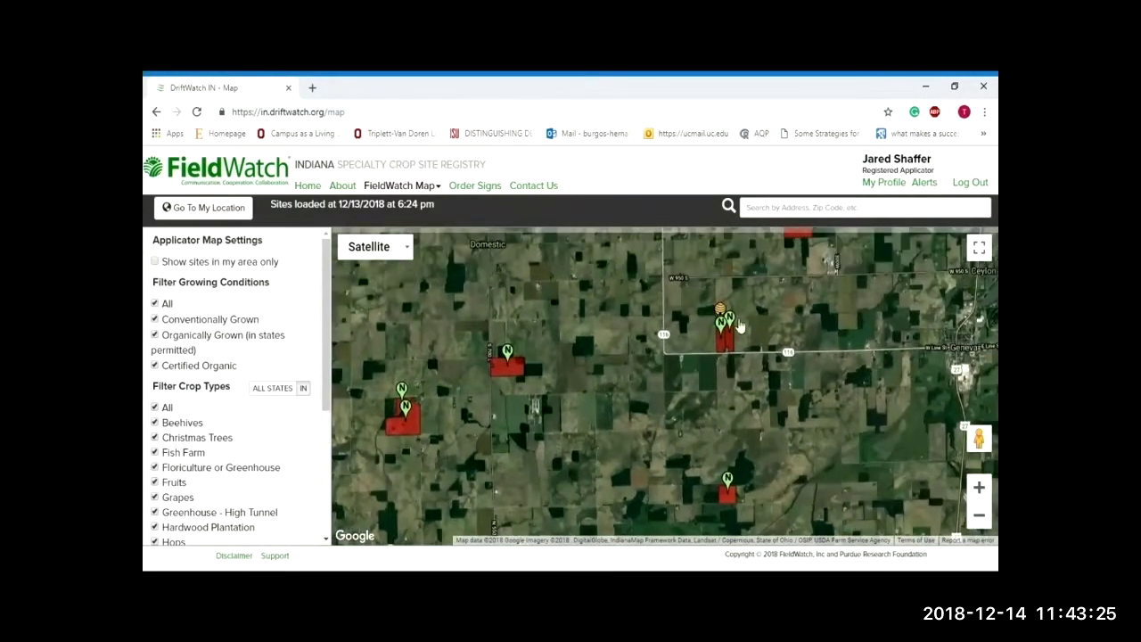
{"action": "left_click_drag", "start_coordinate": [790, 277], "coordinate": [715, 452]}
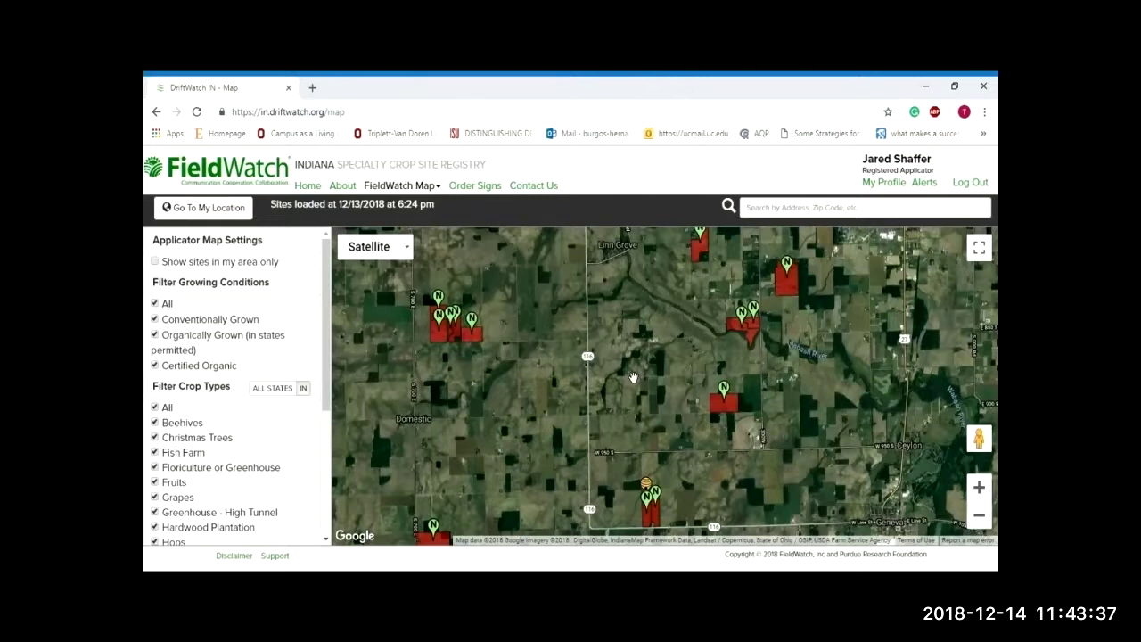
{"action": "scroll", "coordinate": [304, 501], "scroll_direction": "down", "scroll_amount": 4}
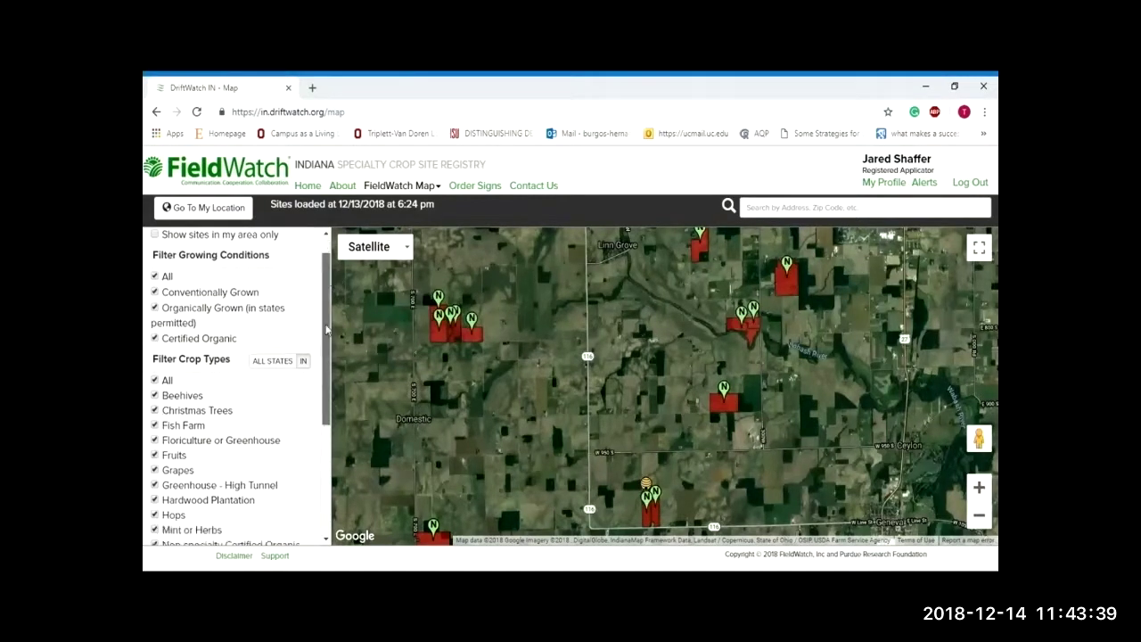
{"action": "scroll", "coordinate": [308, 490], "scroll_direction": "up", "scroll_amount": 5}
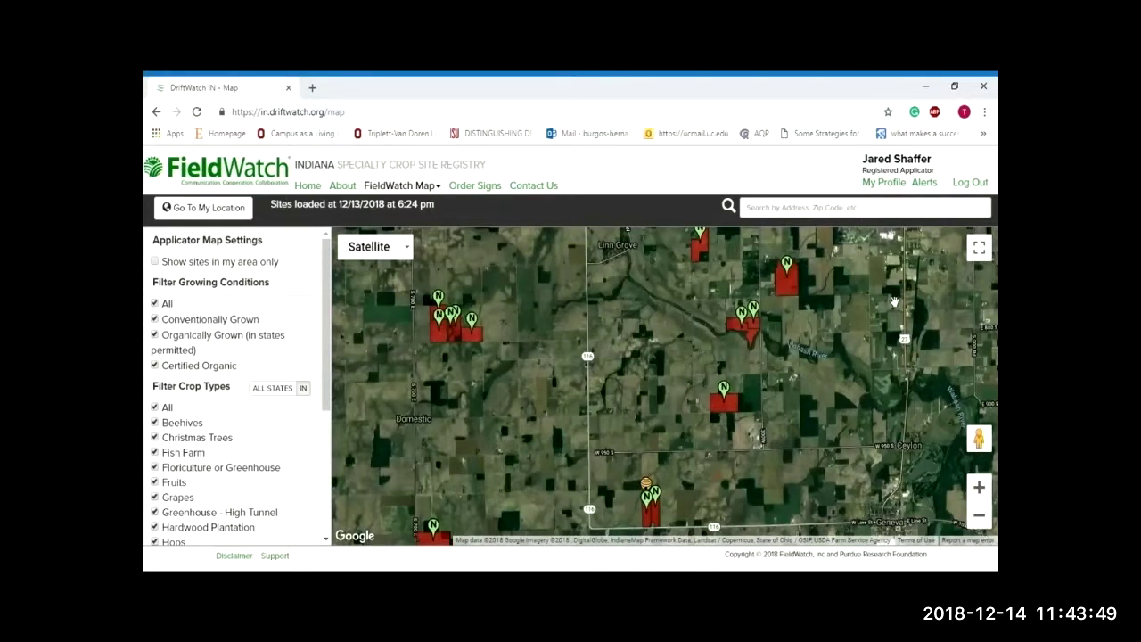
{"action": "left_click_drag", "start_coordinate": [825, 303], "coordinate": [619, 307]}
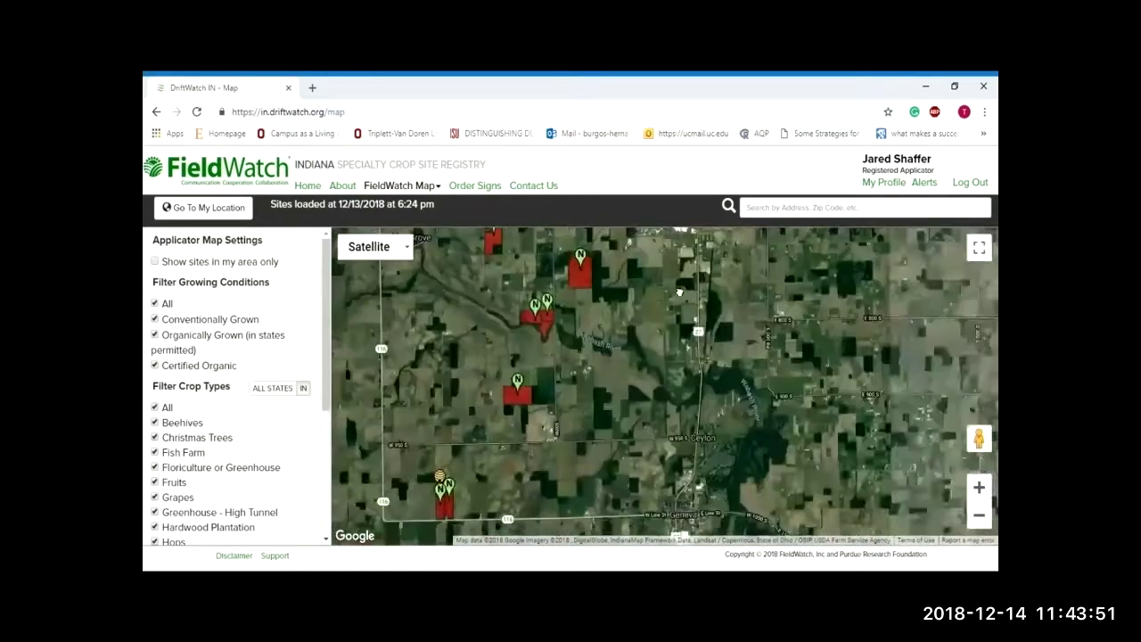
{"action": "left_click_drag", "start_coordinate": [720, 495], "coordinate": [719, 347]}
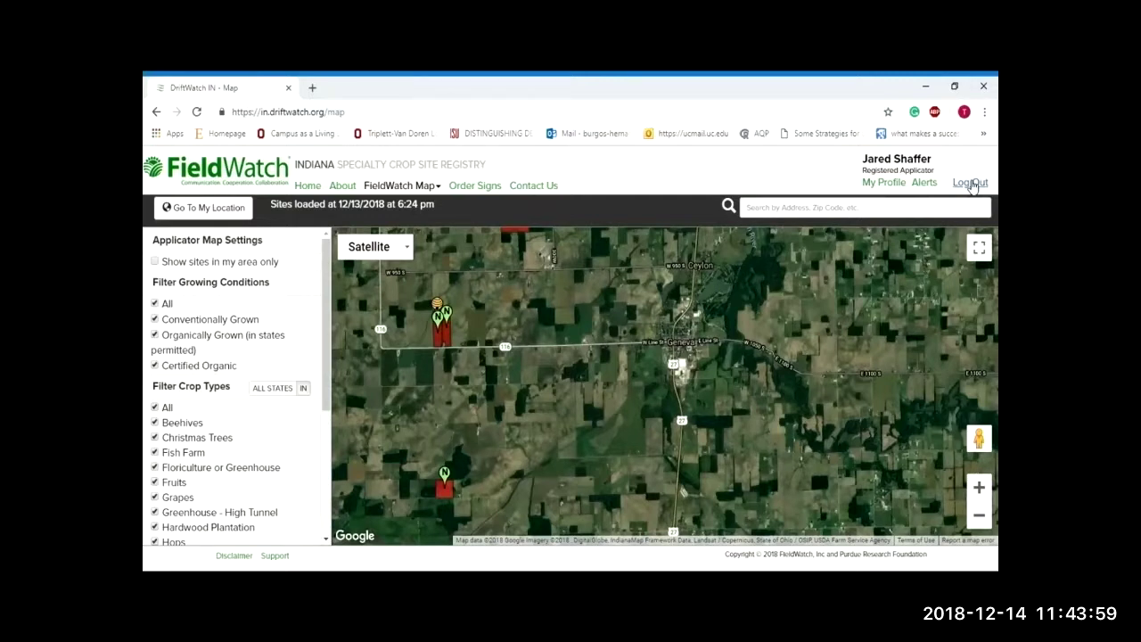
Step: Log out of the applicator account and scroll to the login and sign-up sections
{"action": "left_click", "coordinate": [971, 183]}
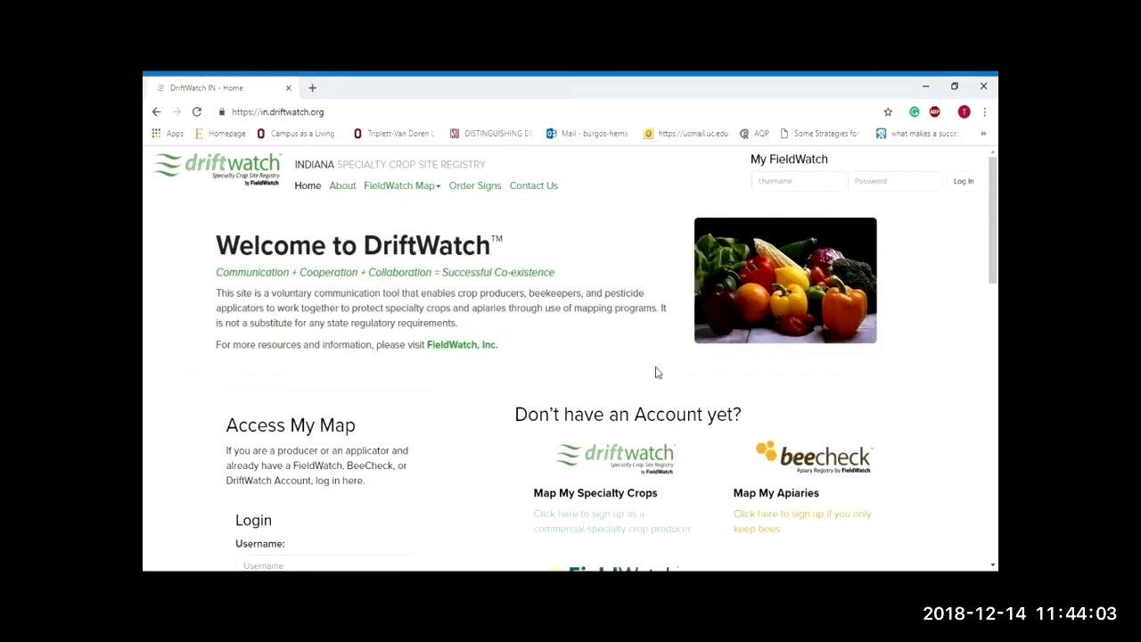
{"action": "scroll", "coordinate": [656, 372], "scroll_direction": "down", "scroll_amount": 3}
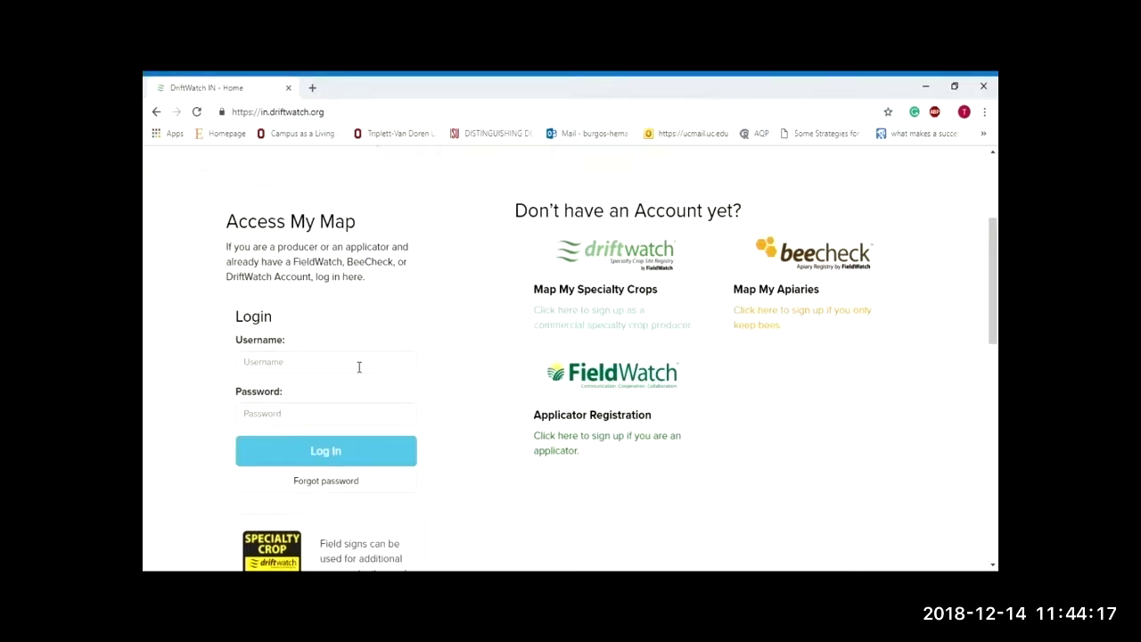
Step: Start the specialty crop producer sign-up with Ohio as active state and enter a username
{"action": "left_click", "coordinate": [616, 327]}
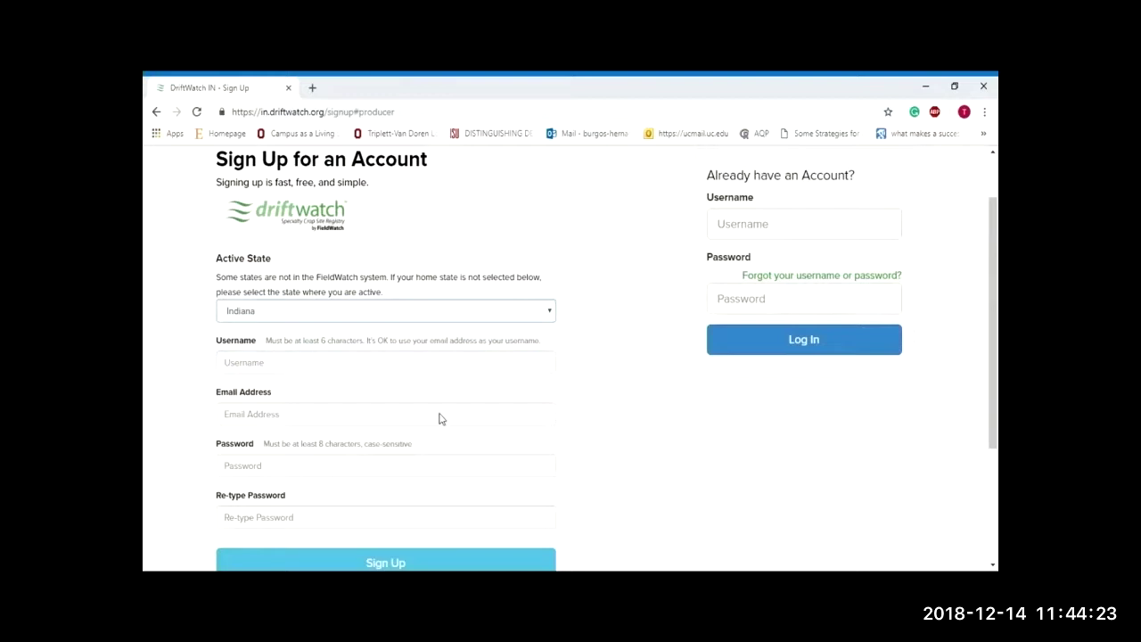
{"action": "key", "text": "o"}
{"action": "scroll", "coordinate": [629, 344], "scroll_direction": "down", "scroll_amount": 1}
{"action": "left_click", "coordinate": [544, 300]}
{"action": "type", "text": "shaffer_producer_demo"}
Step: Fill in the e-mail address and enter the account password twice
{"action": "key", "text": "Tab"}
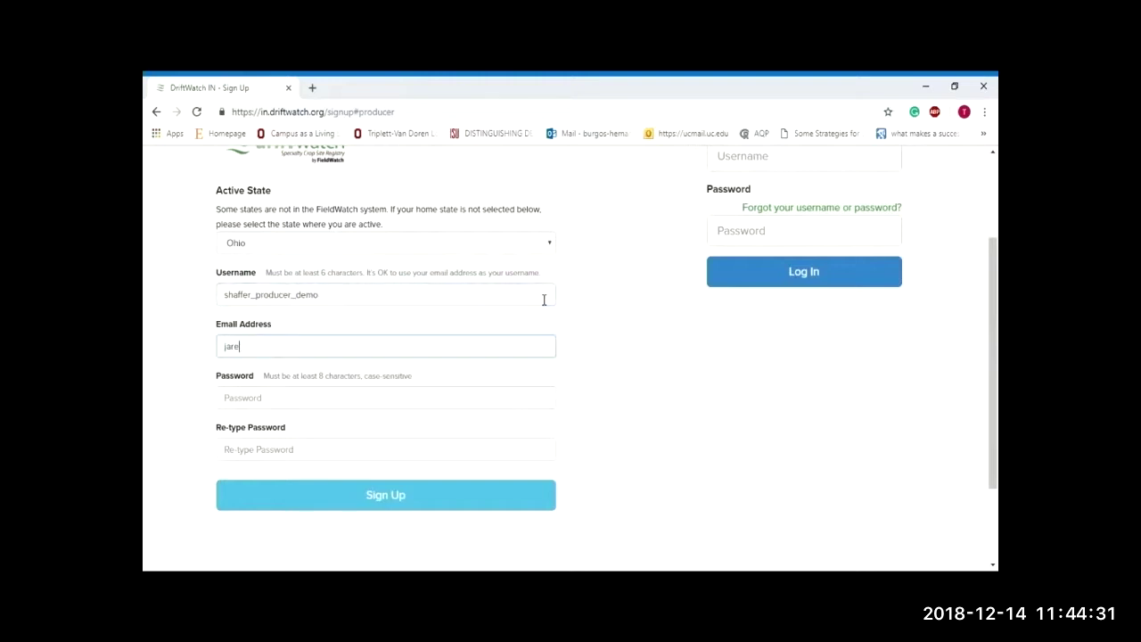
{"action": "key", "text": "Down"}
{"action": "key", "text": "Return"}
{"action": "key", "text": "Tab"}
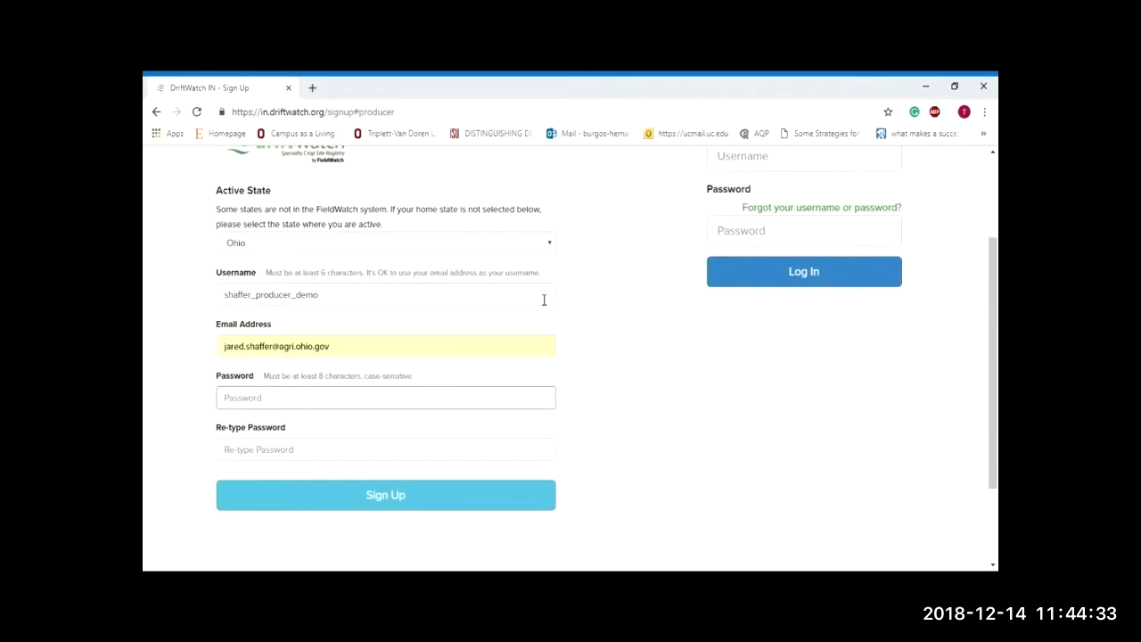
{"action": "key", "text": "Tab"}
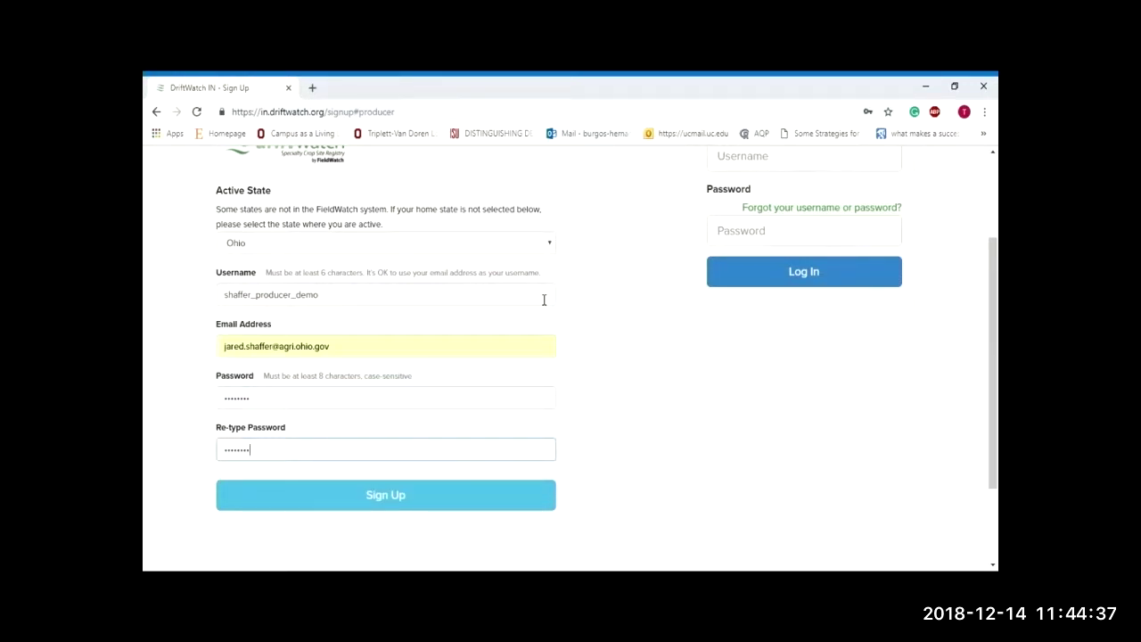
Step: Submit the sign-up details and enter the contact's name, street address, city and zip code
{"action": "left_click", "coordinate": [505, 495]}
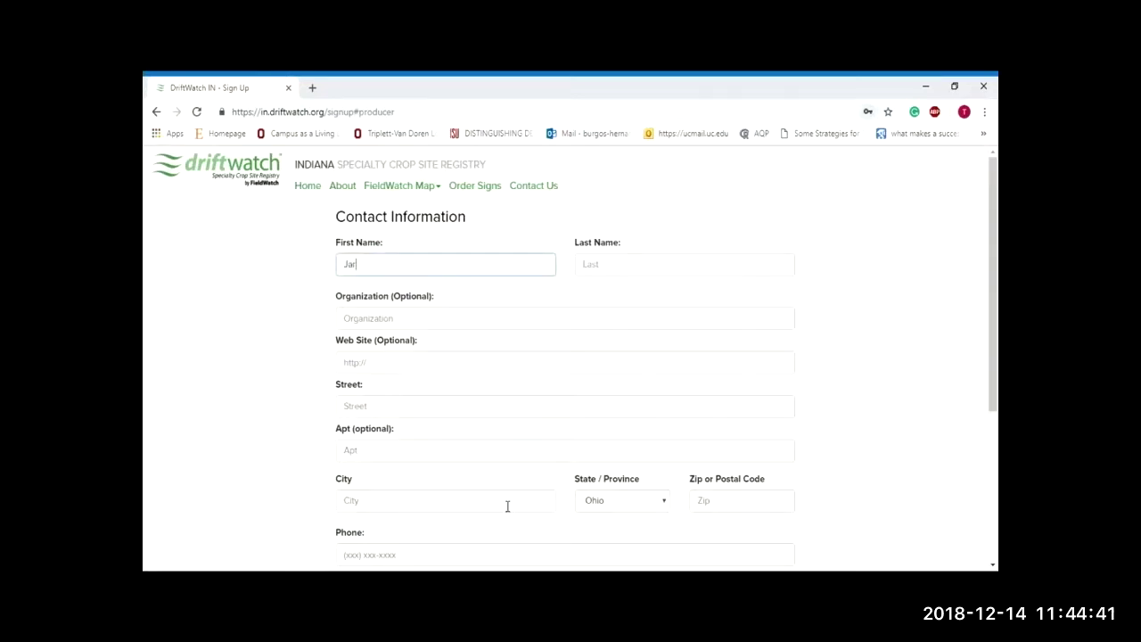
{"action": "key", "text": "Tab"}
{"action": "key", "text": "Tab"}
{"action": "key", "text": "Tab"}
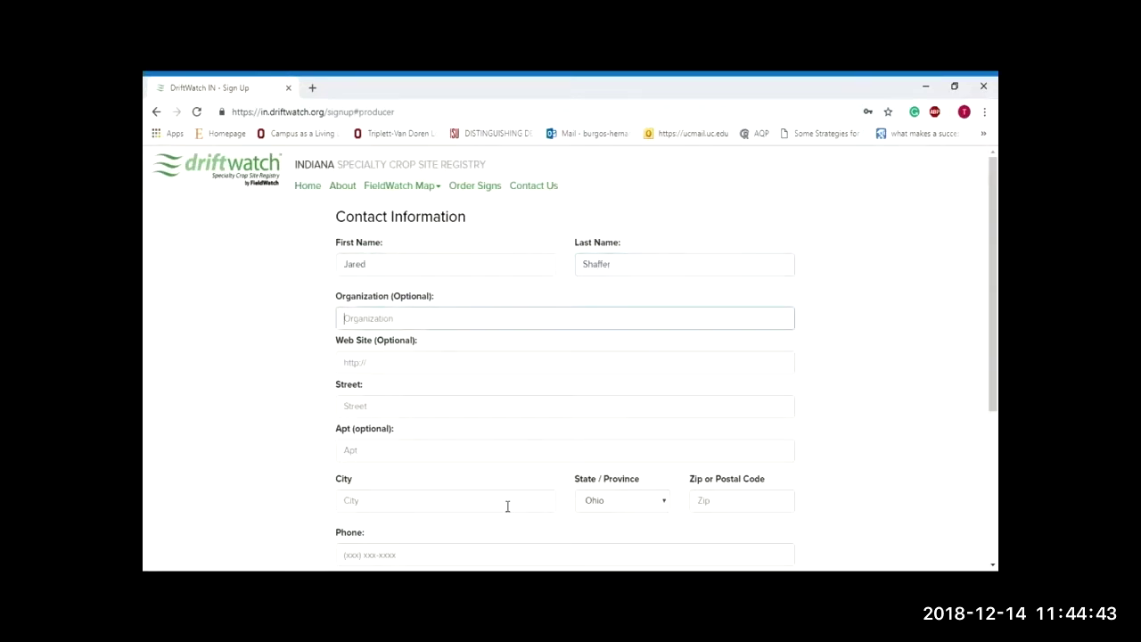
{"action": "type", "text": "8"}
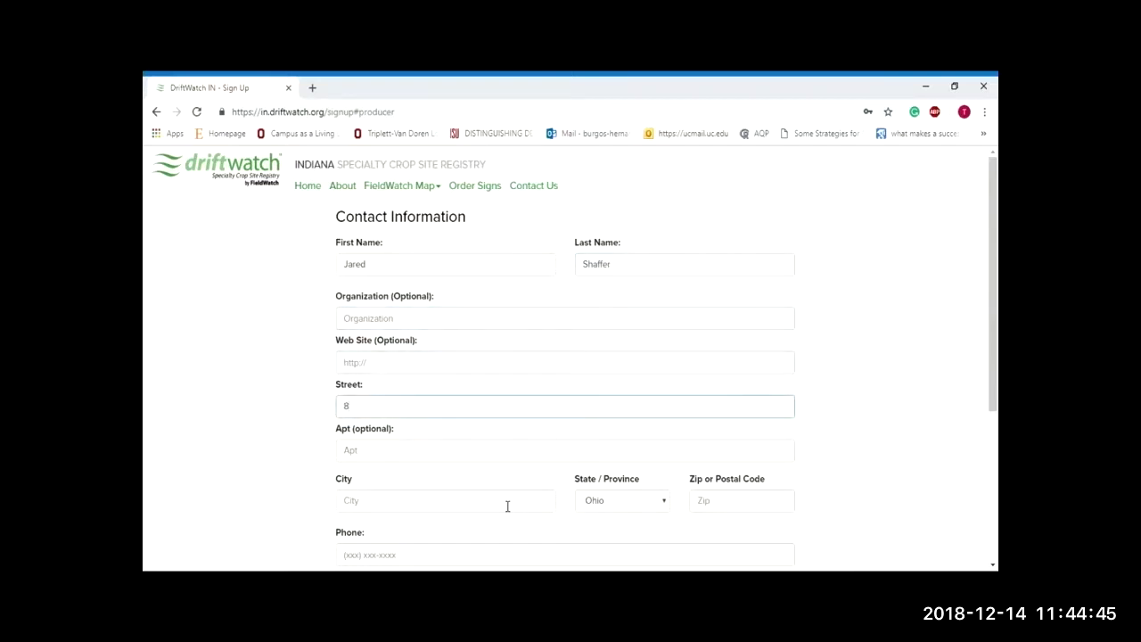
{"action": "type", "text": "995 E Main St"}
{"action": "key", "text": "Tab"}
{"action": "scroll", "coordinate": [508, 504], "scroll_direction": "down", "scroll_amount": 2}
{"action": "key", "text": "Tab"}
{"action": "type", "text": "Reynoldsburg"}
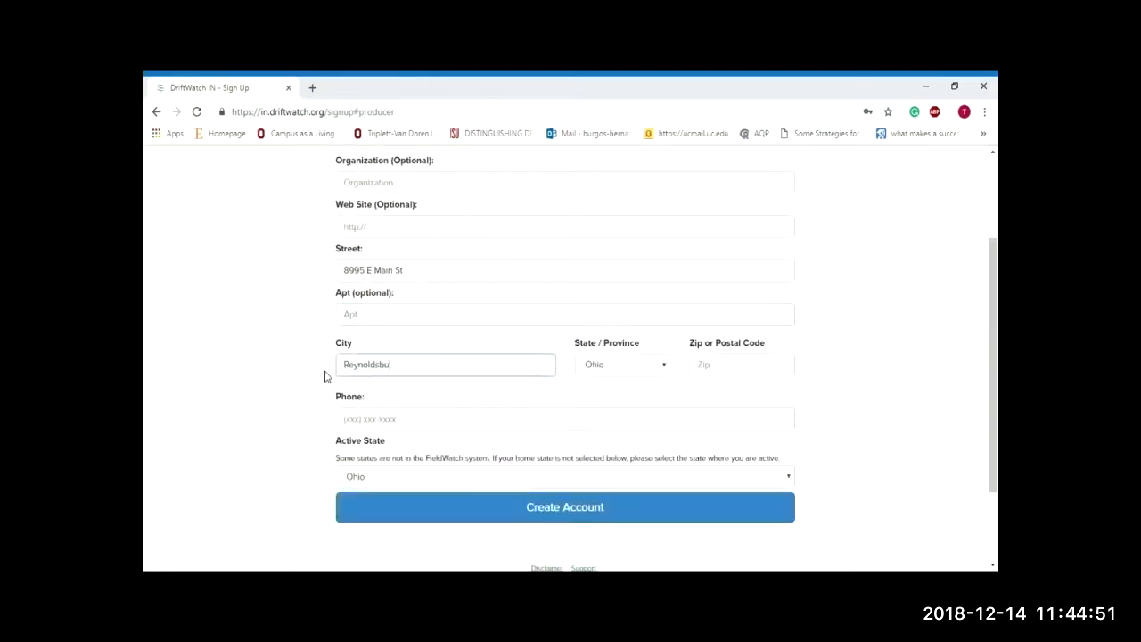
{"action": "key", "text": "Tab"}
{"action": "key", "text": "Tab"}
{"action": "type", "text": "43068"}
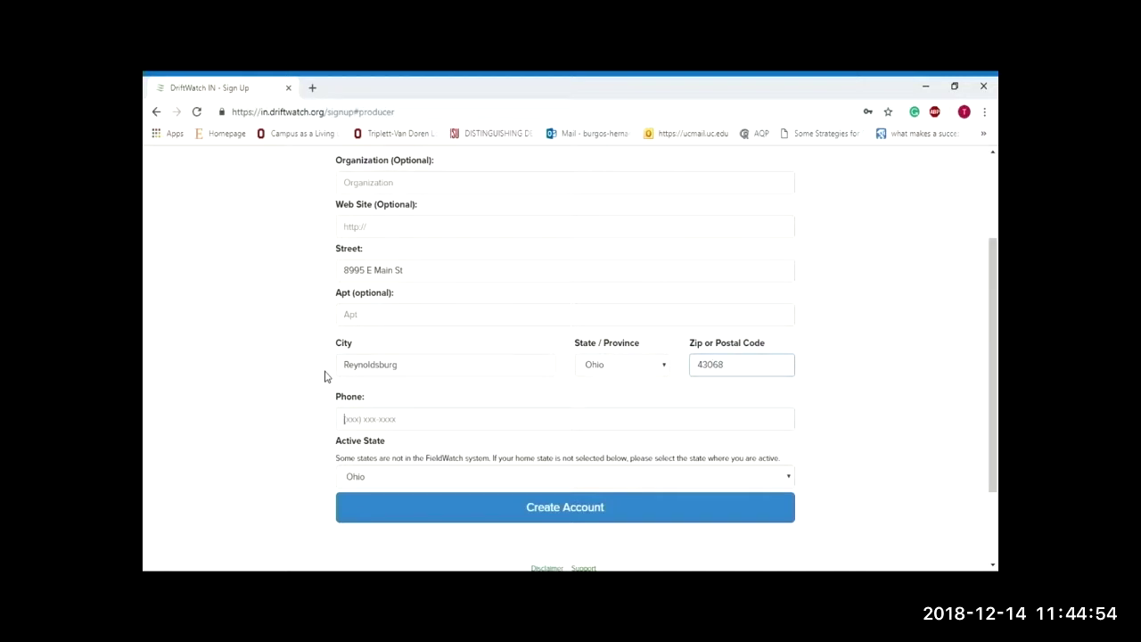
{"action": "key", "text": "Tab"}
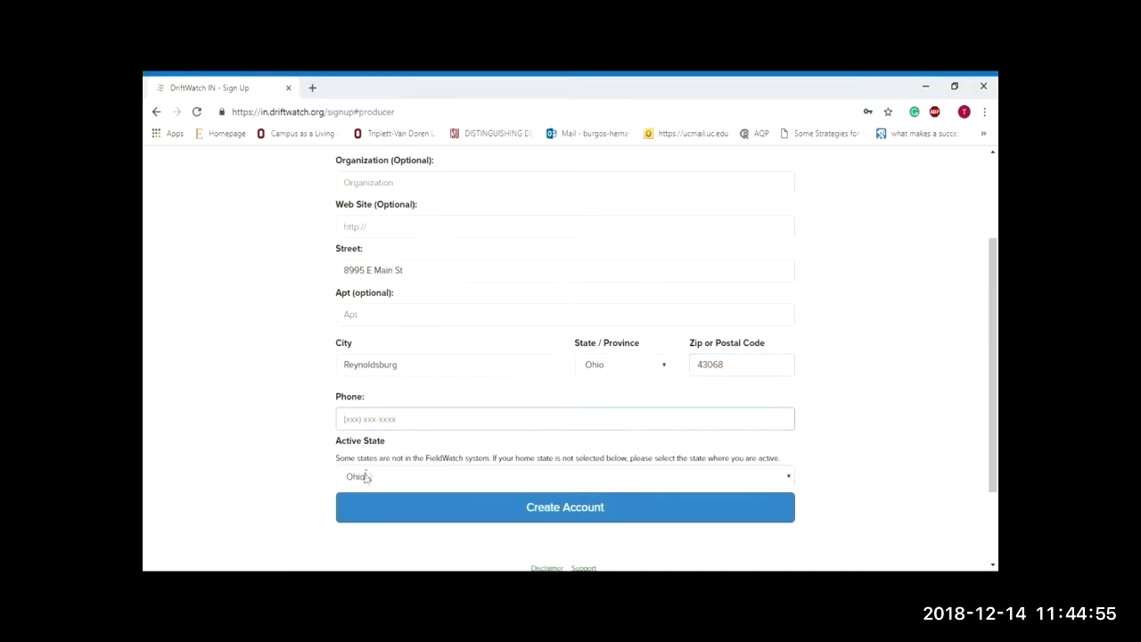
Step: Enter the contact's phone number, accept the disclaimer and create the producer account
{"action": "left_click", "coordinate": [379, 517]}
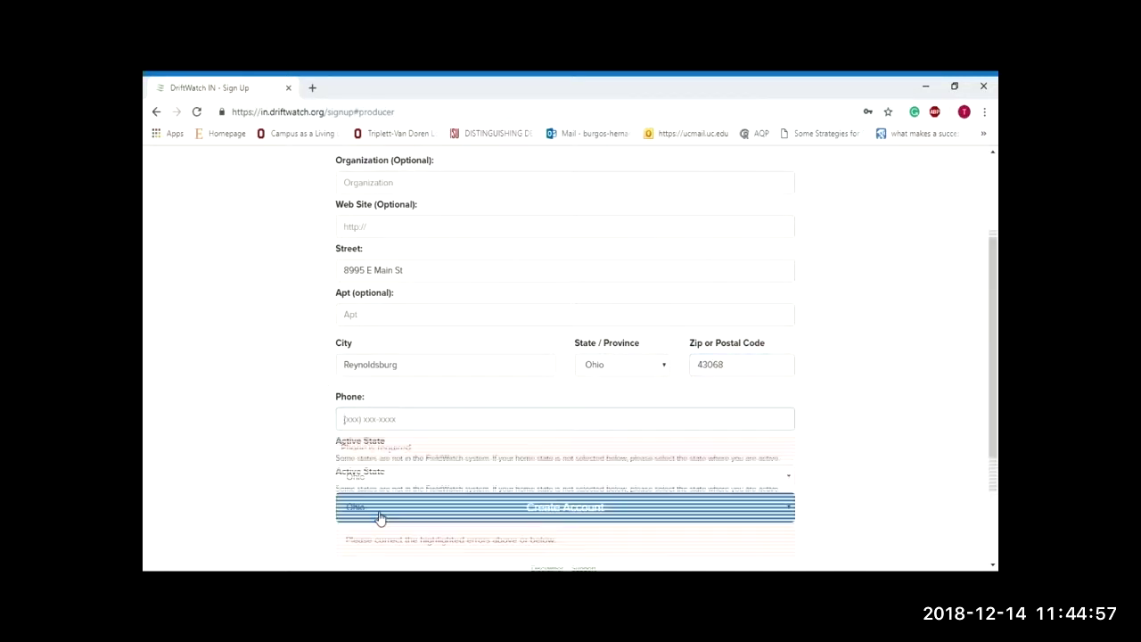
{"action": "scroll", "coordinate": [300, 455], "scroll_direction": "down", "scroll_amount": 1}
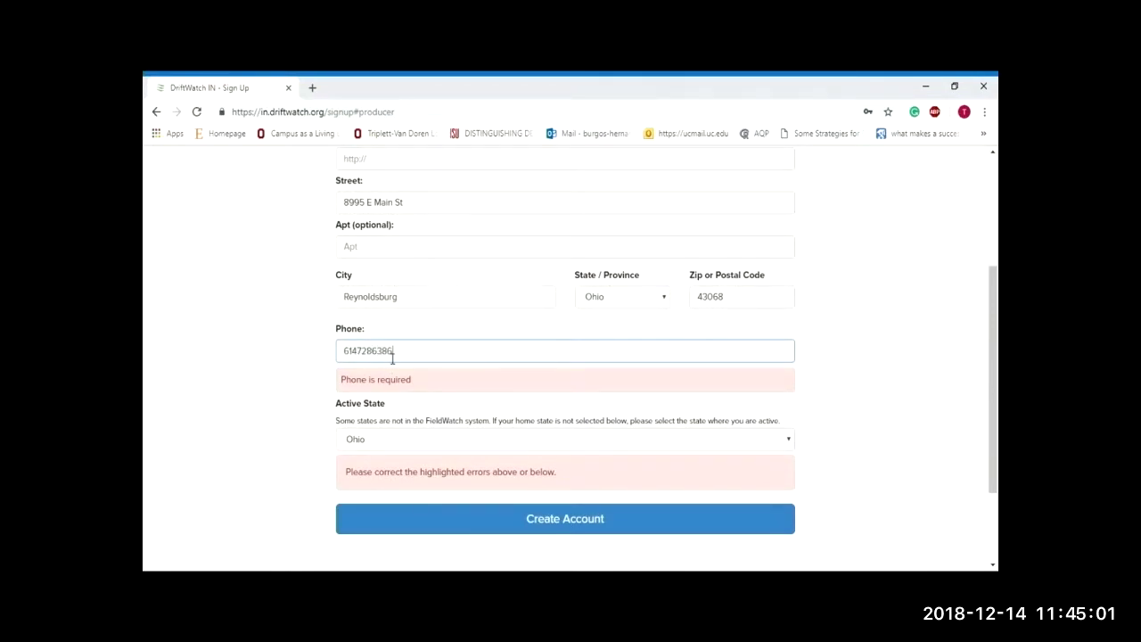
{"action": "left_click", "coordinate": [385, 524]}
{"action": "left_click", "coordinate": [445, 465]}
{"action": "left_click", "coordinate": [700, 563]}
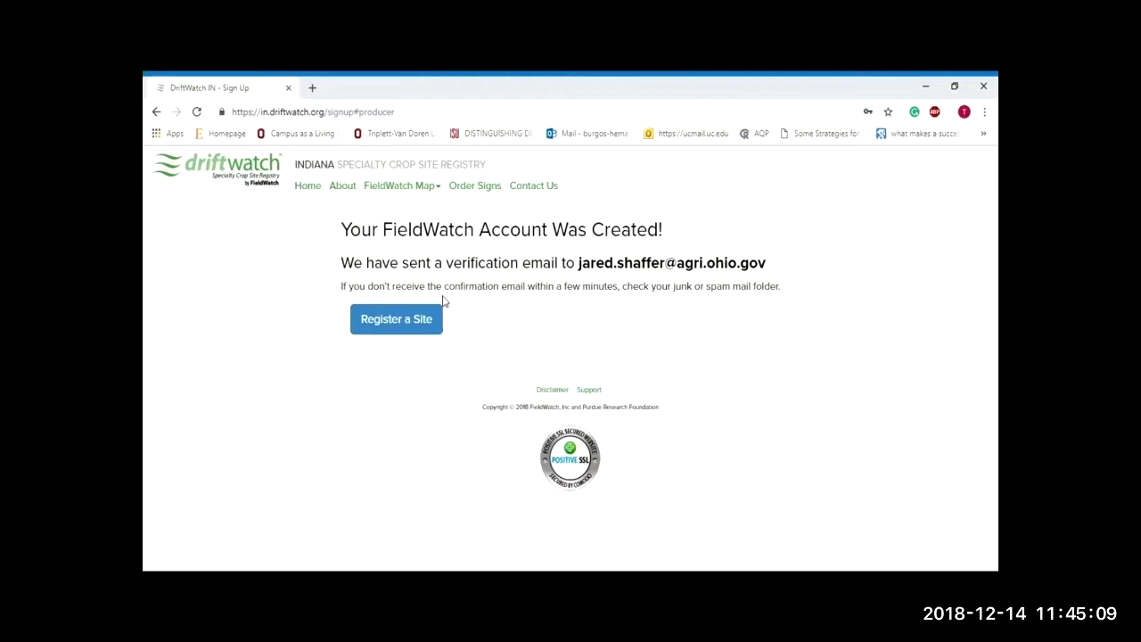
{"action": "left_click", "coordinate": [398, 321]}
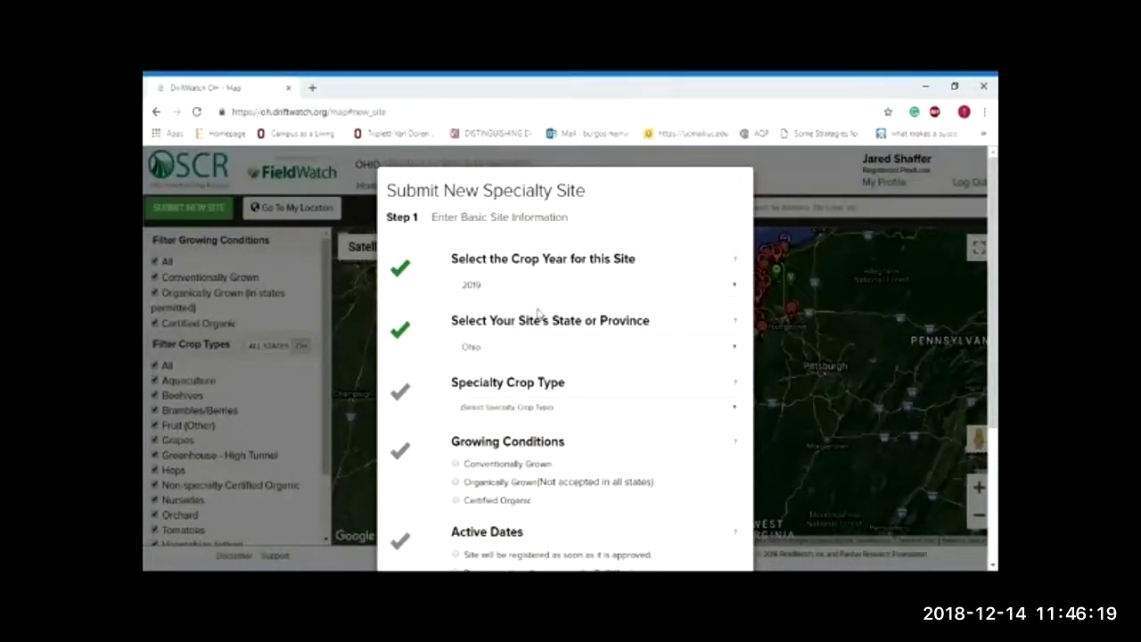
Step: Select Tomatoes, conventionally grown, registered as soon as approved and kept through year end
{"action": "scroll", "coordinate": [538, 312], "scroll_direction": "down", "scroll_amount": 1}
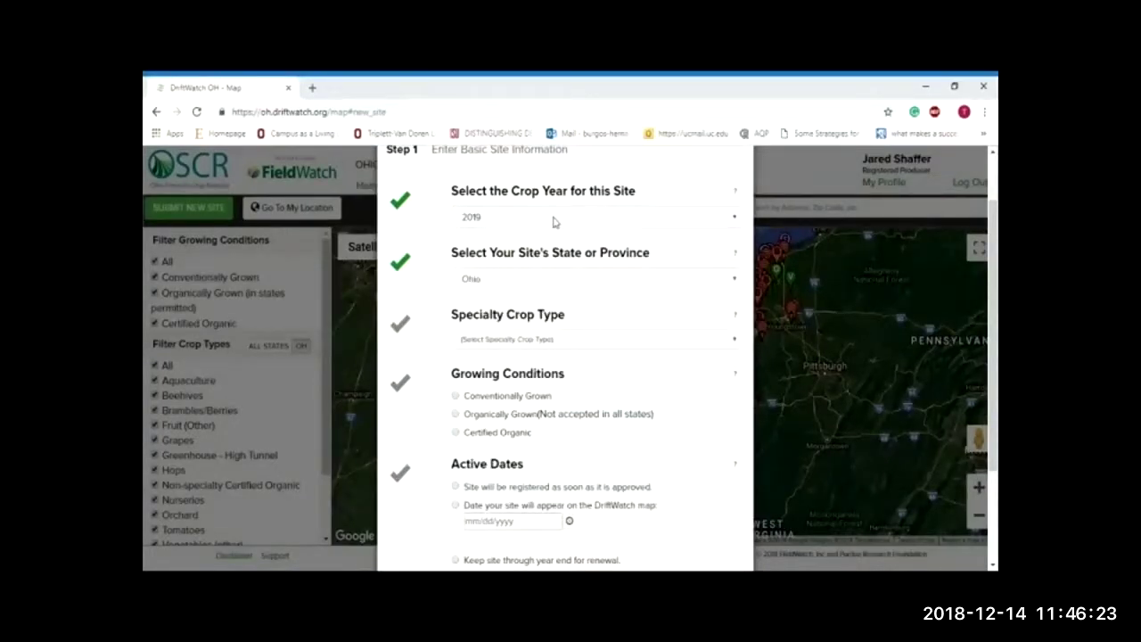
{"action": "scroll", "coordinate": [553, 222], "scroll_direction": "down", "scroll_amount": 1}
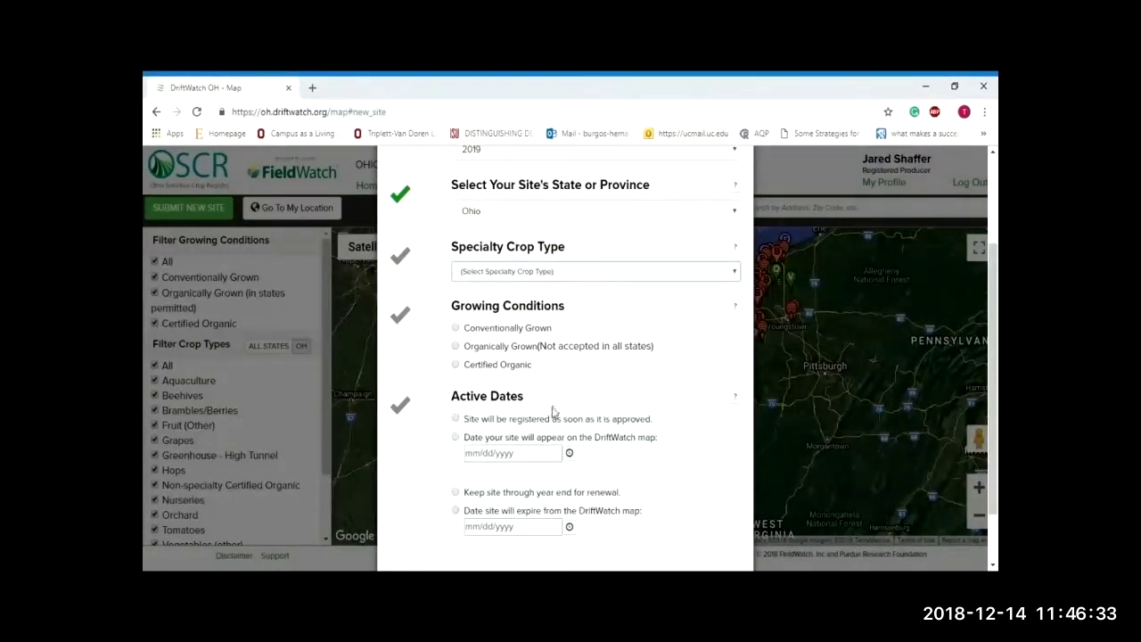
{"action": "key", "text": "t"}
{"action": "scroll", "coordinate": [601, 319], "scroll_direction": "down", "scroll_amount": 1}
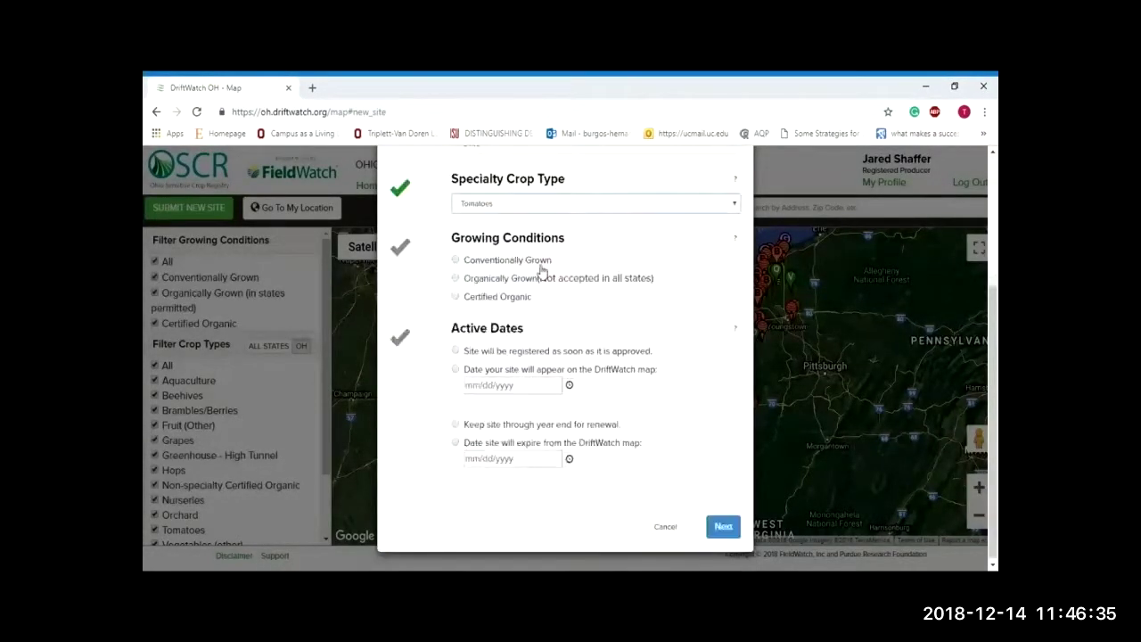
{"action": "left_click", "coordinate": [540, 268]}
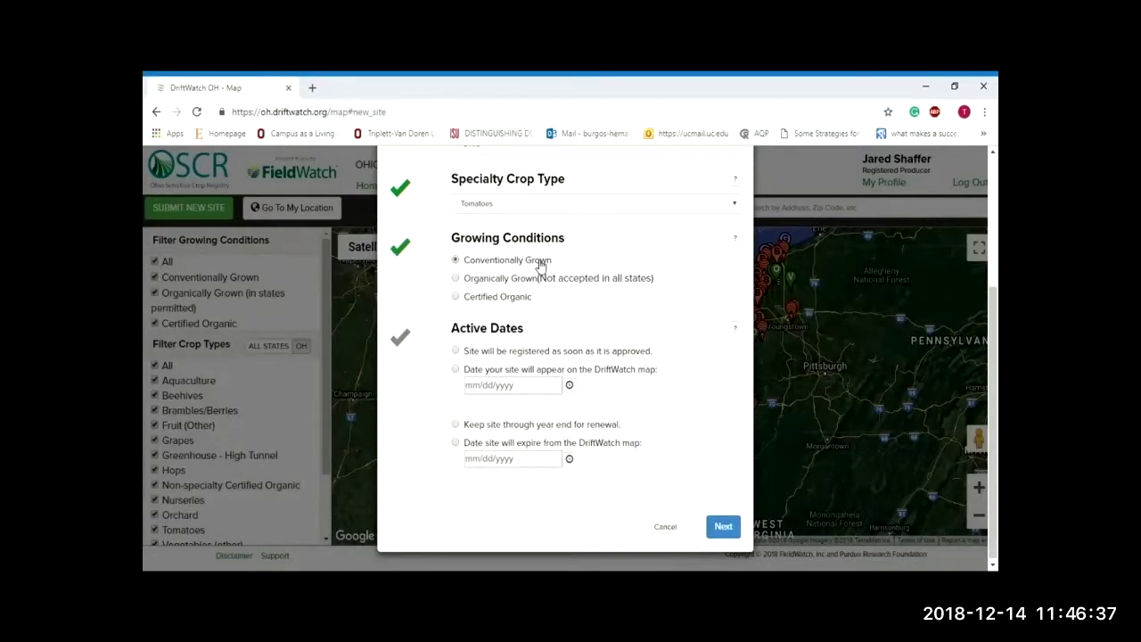
{"action": "left_click", "coordinate": [498, 283]}
{"action": "left_click", "coordinate": [506, 303]}
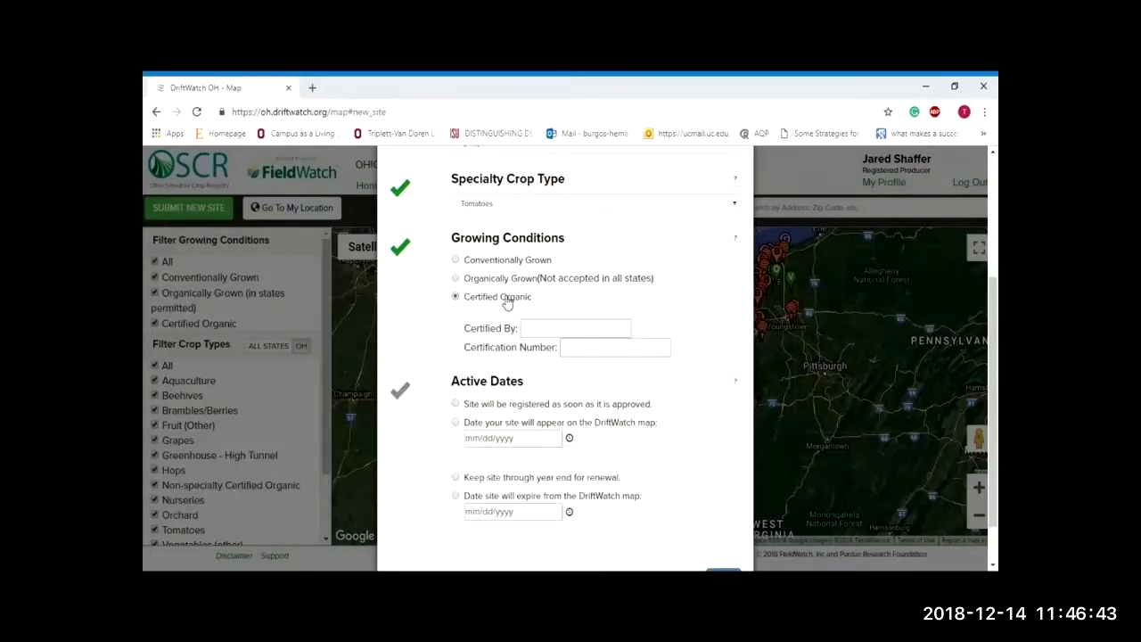
{"action": "left_click", "coordinate": [539, 331]}
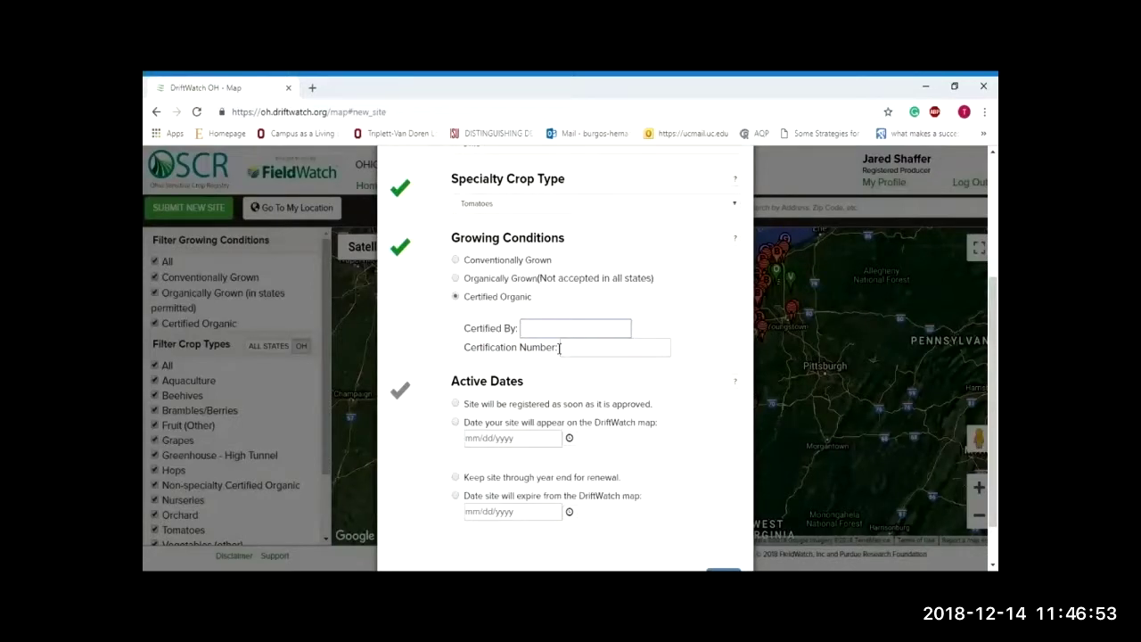
{"action": "left_click", "coordinate": [485, 260]}
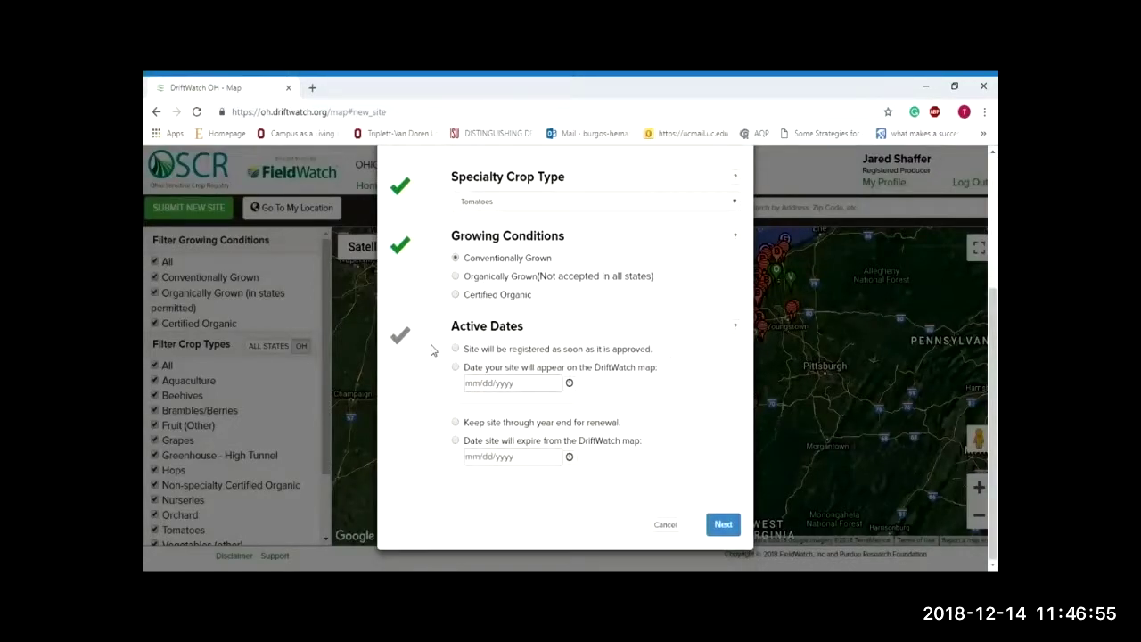
{"action": "left_click", "coordinate": [529, 353]}
{"action": "left_click", "coordinate": [472, 423]}
{"action": "left_click", "coordinate": [723, 525]}
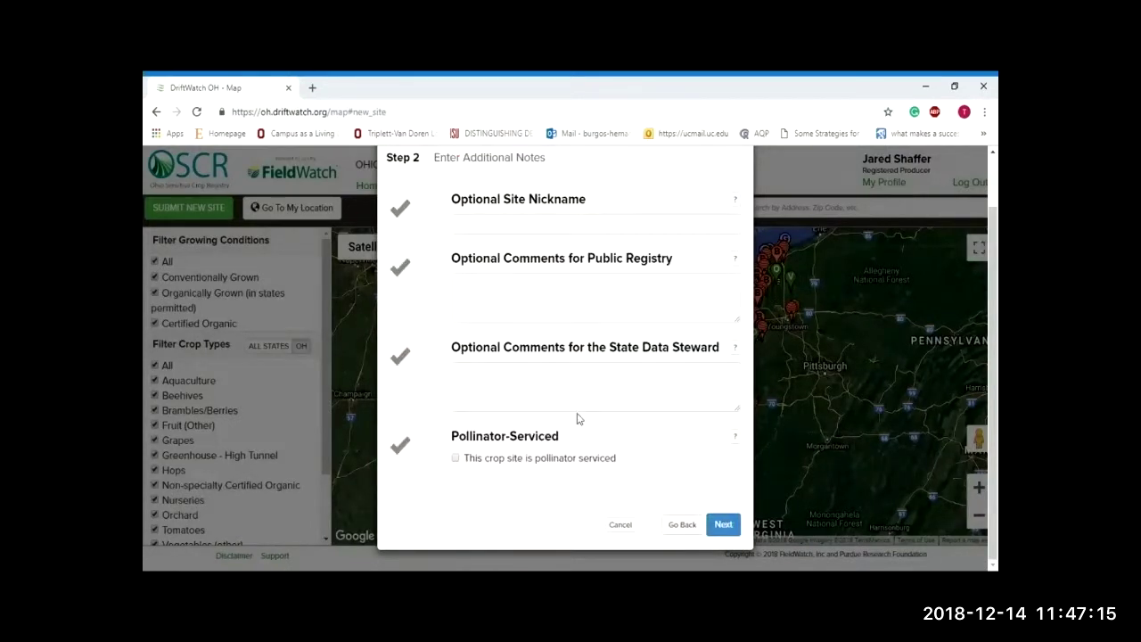
Step: Enter 'Field 1 - Backyard' as the optional site nickname, leaving other notes blank
{"action": "left_click", "coordinate": [501, 230]}
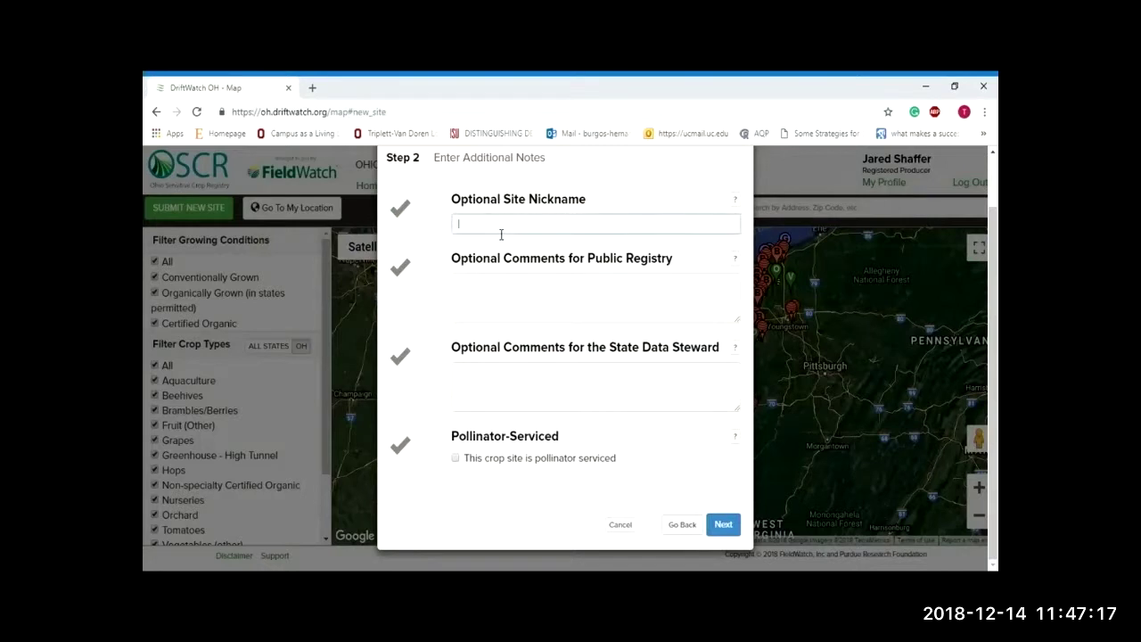
{"action": "type", "text": "Field 1 - Backyard"}
{"action": "left_click", "coordinate": [593, 375]}
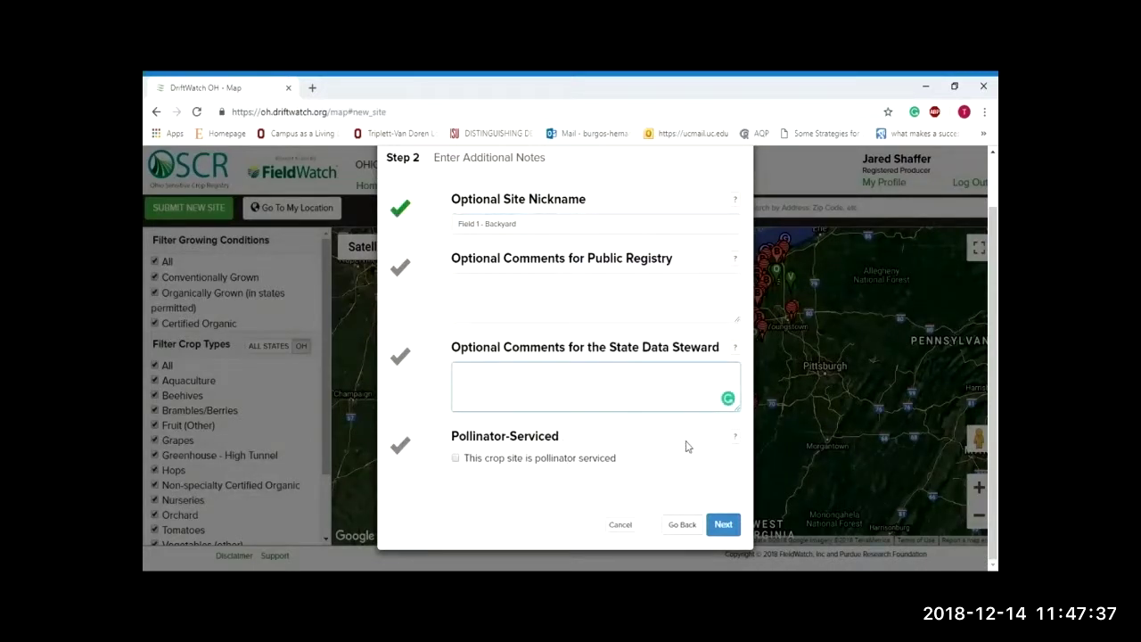
Step: Center the site map on the current location and switch to drawing the site
{"action": "left_click", "coordinate": [724, 528]}
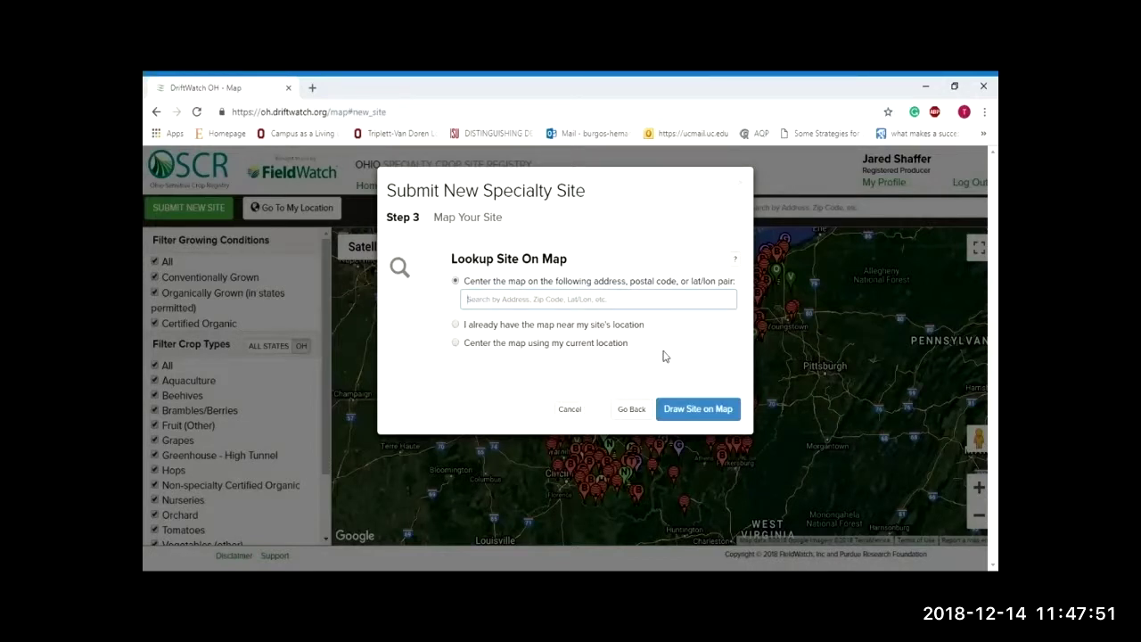
{"action": "left_click", "coordinate": [611, 345]}
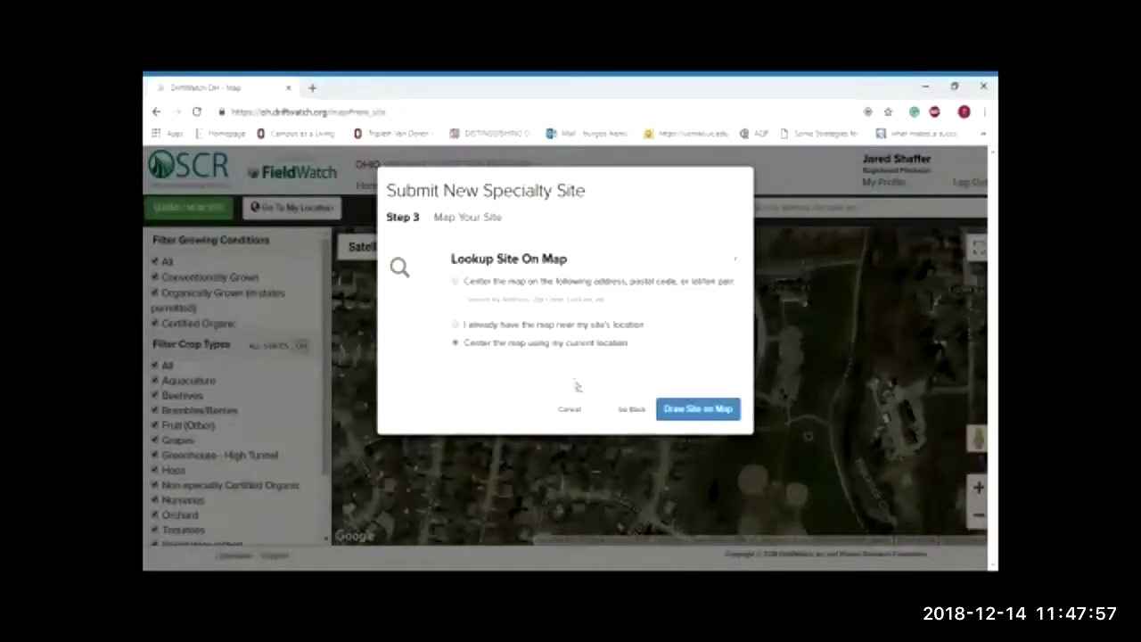
{"action": "left_click", "coordinate": [696, 409]}
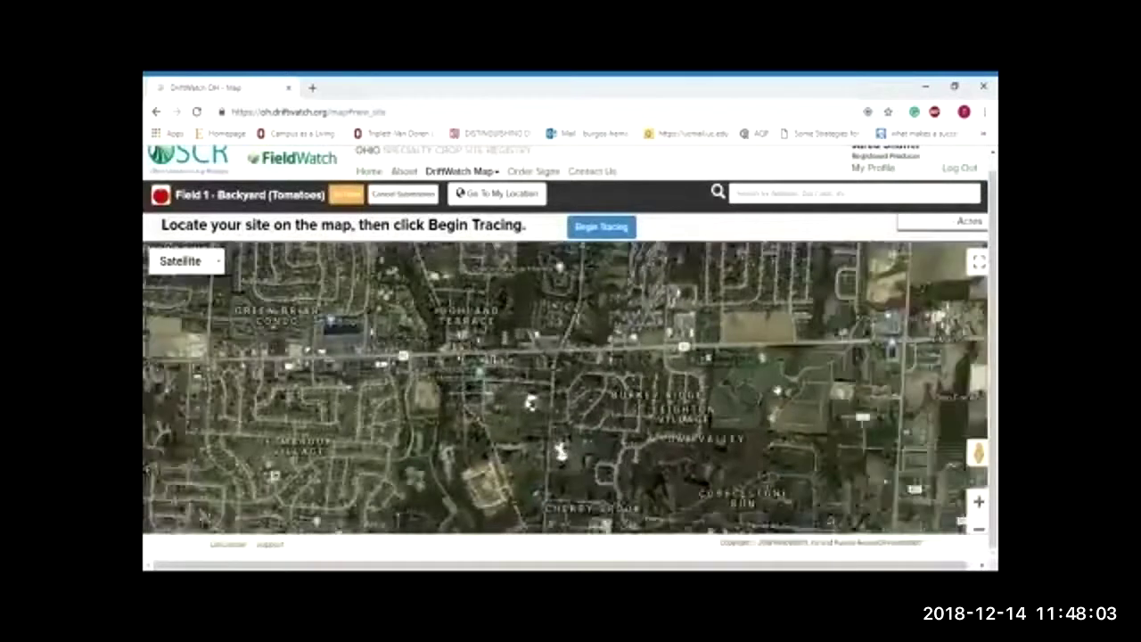
Step: Begin tracing the field south of the Ohio Department of Agriculture along its north and east edges
{"action": "left_click_drag", "start_coordinate": [695, 384], "coordinate": [653, 358]}
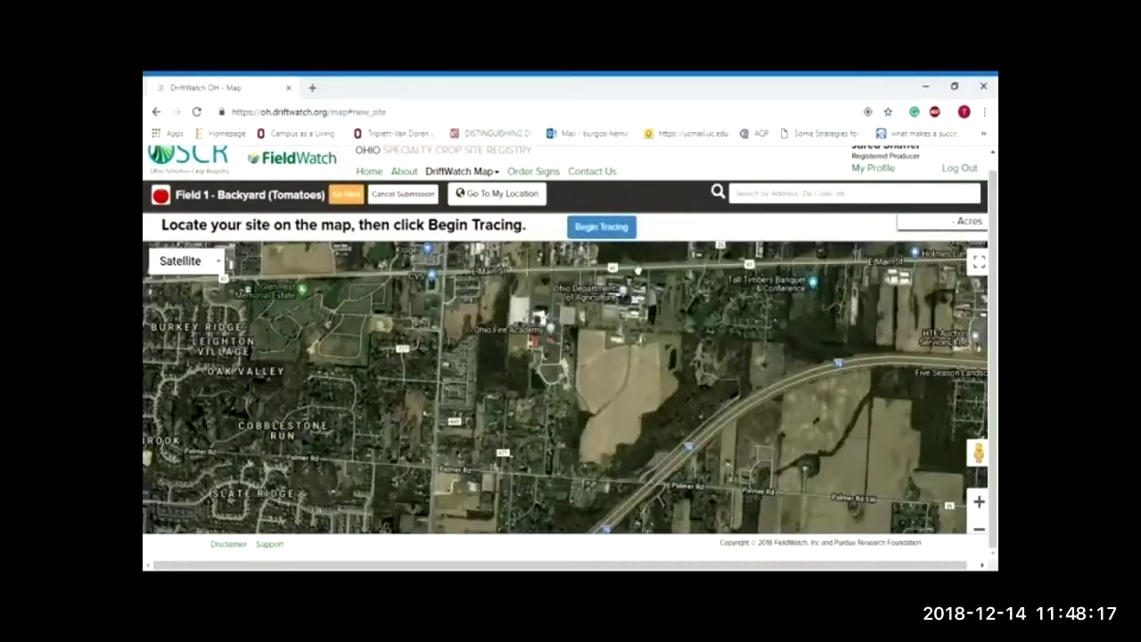
{"action": "left_click", "coordinate": [601, 227]}
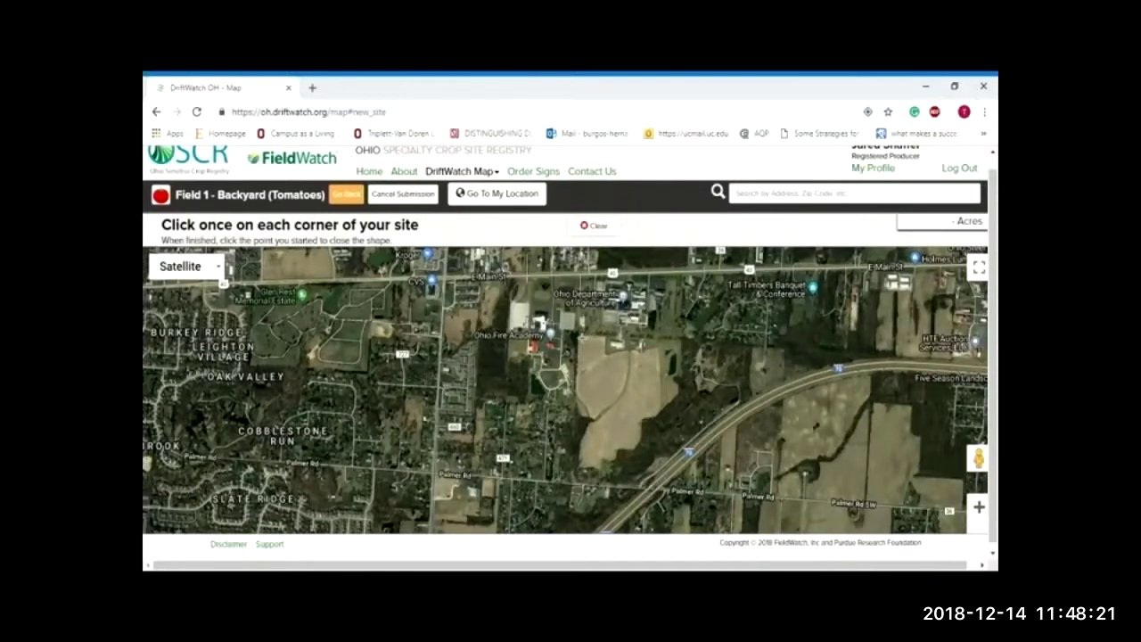
{"action": "left_click", "coordinate": [578, 333]}
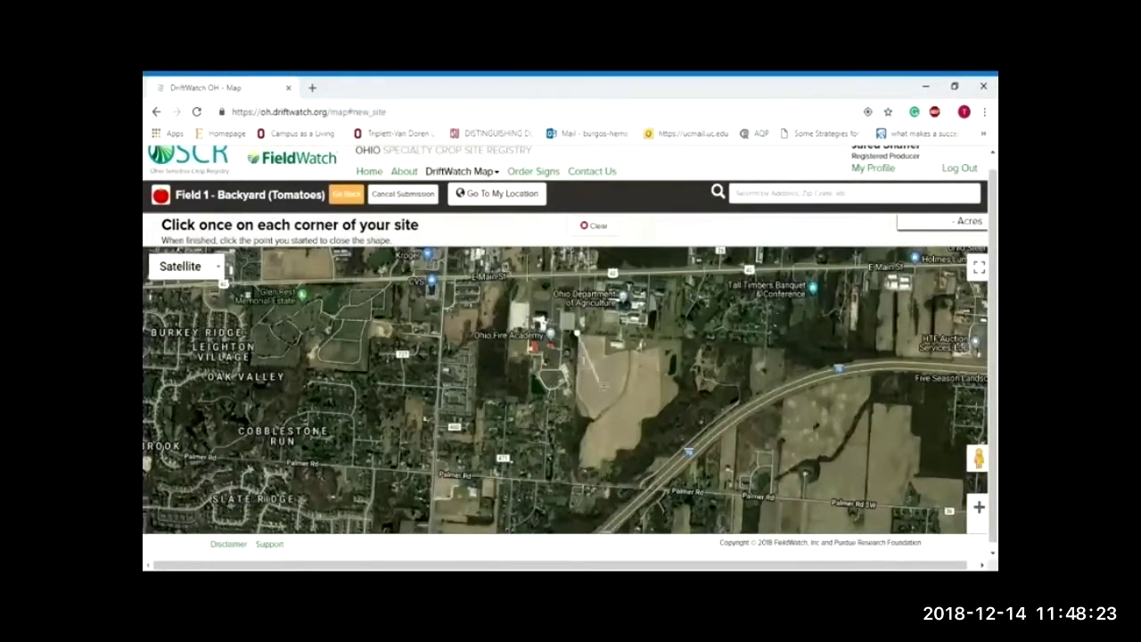
{"action": "left_click", "coordinate": [605, 337]}
{"action": "left_click", "coordinate": [606, 353]}
{"action": "left_click", "coordinate": [659, 347]}
{"action": "left_click", "coordinate": [662, 411]}
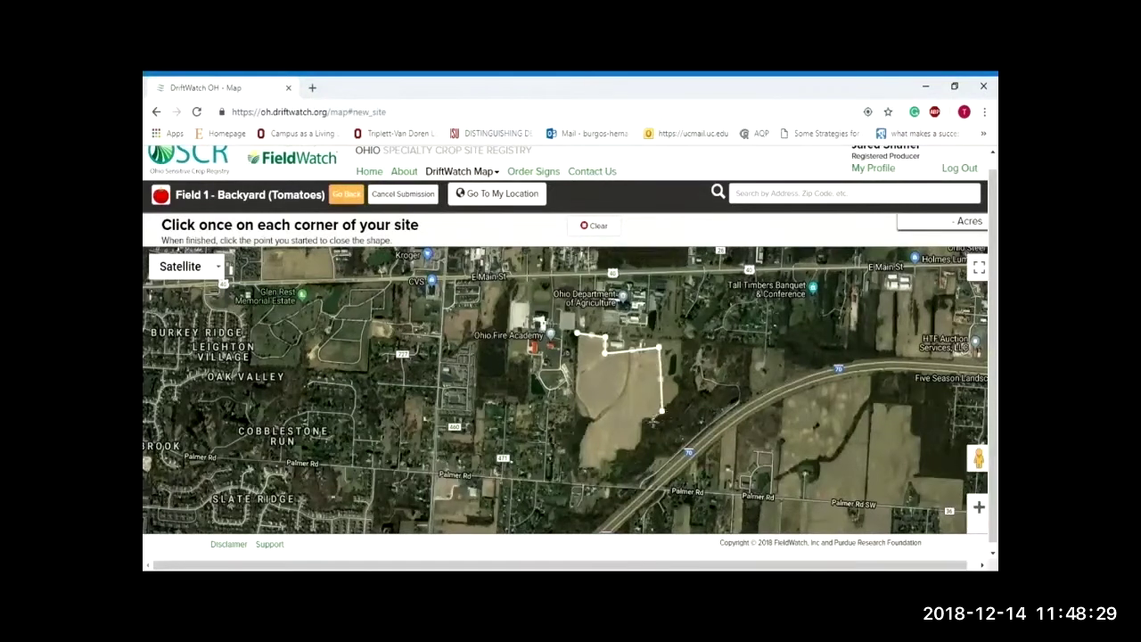
Step: Trace the remaining south and west corners and close the 62.94-acre outline
{"action": "left_click", "coordinate": [640, 417]}
{"action": "left_click", "coordinate": [639, 446]}
{"action": "left_click", "coordinate": [616, 451]}
{"action": "left_click", "coordinate": [599, 457]}
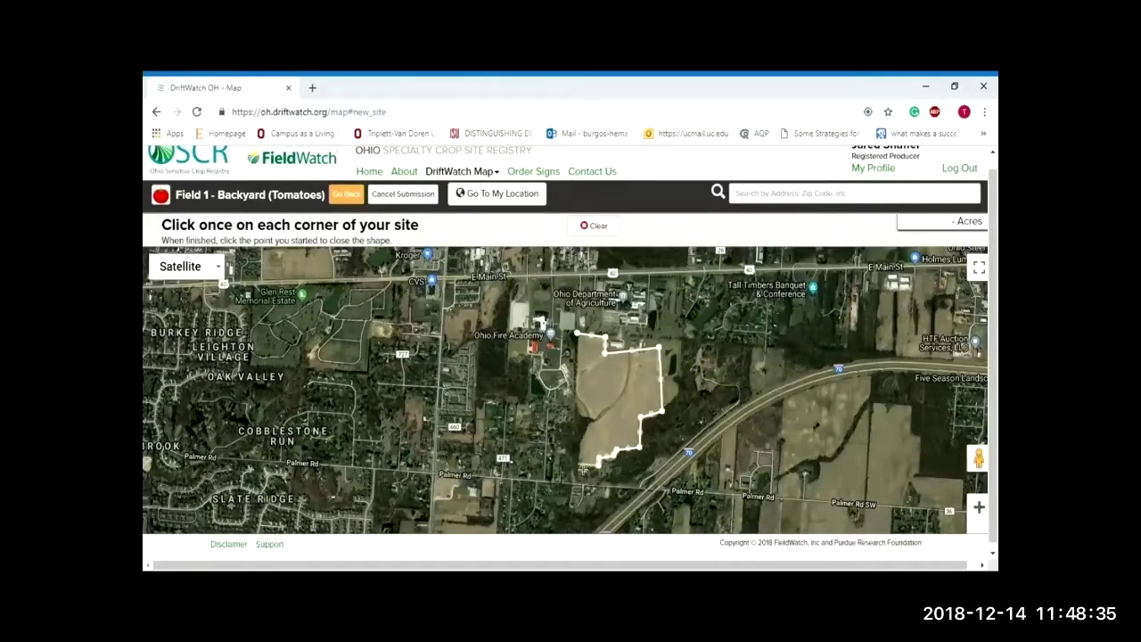
{"action": "left_click", "coordinate": [582, 467]}
{"action": "left_click", "coordinate": [590, 416]}
{"action": "left_click", "coordinate": [579, 337]}
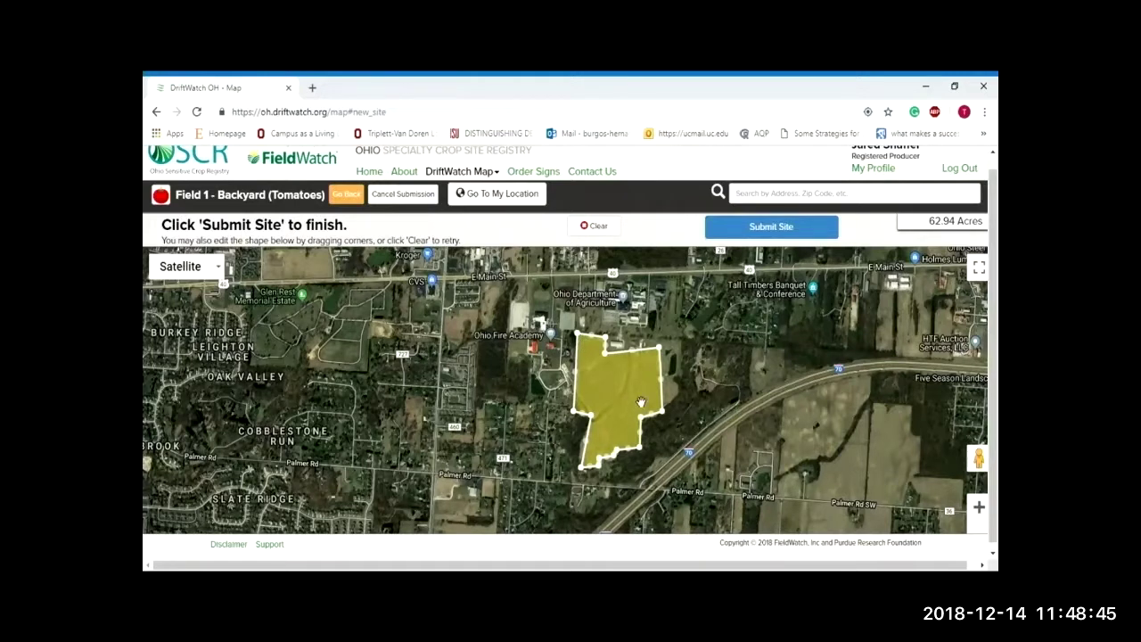
Step: Stretch the field's top-right corner outward to 63.77 acres and submit the tomato site
{"action": "left_click_drag", "start_coordinate": [663, 355], "coordinate": [670, 354]}
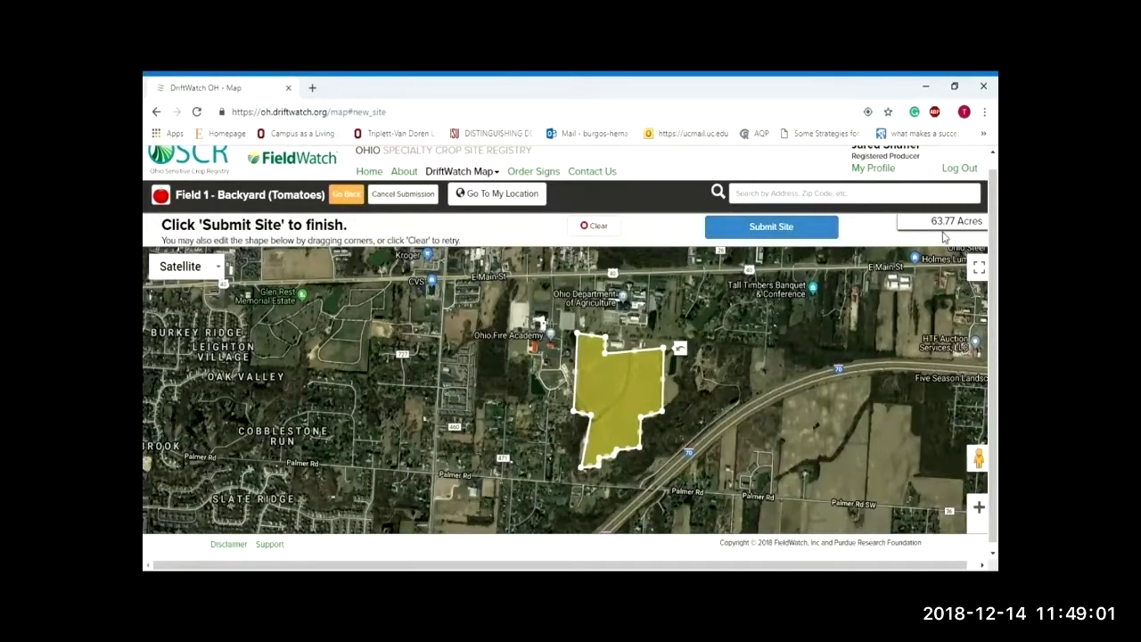
{"action": "left_click", "coordinate": [797, 226]}
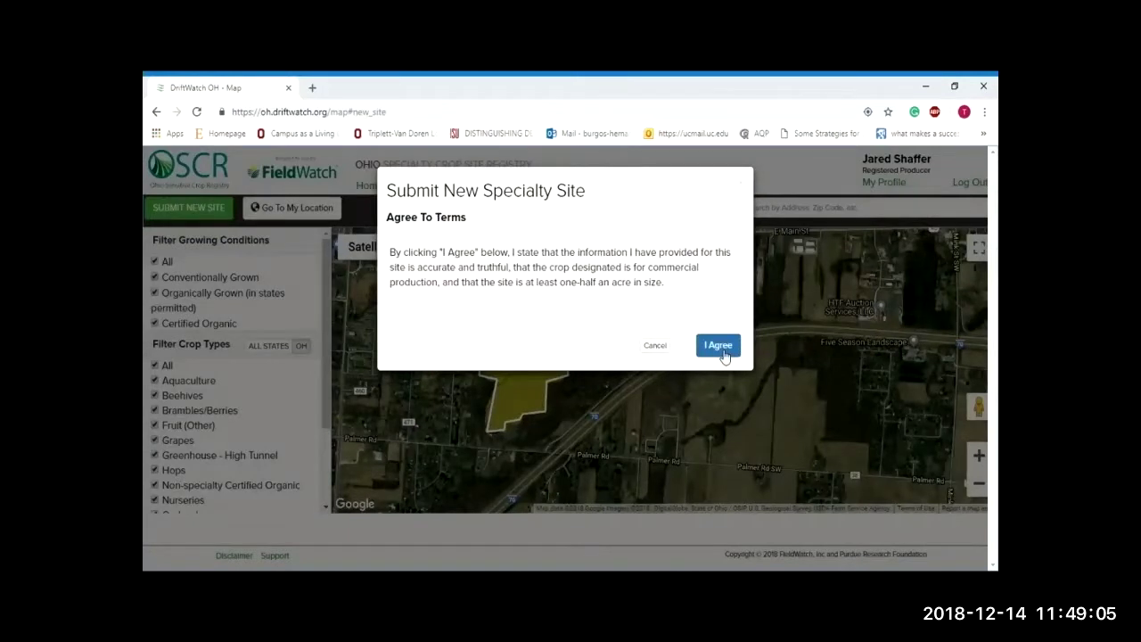
{"action": "left_click", "coordinate": [718, 347]}
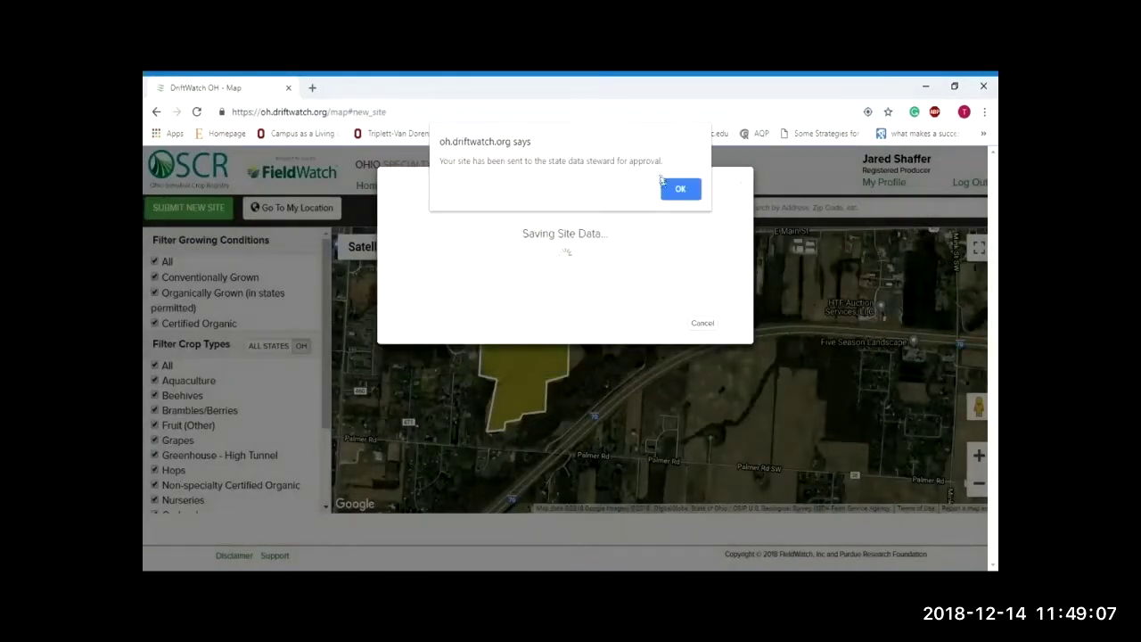
Step: Dismiss the approval notice and review Field 1 - Backyard's details (OH-54020, Submitted For Approval)
{"action": "left_click", "coordinate": [667, 188]}
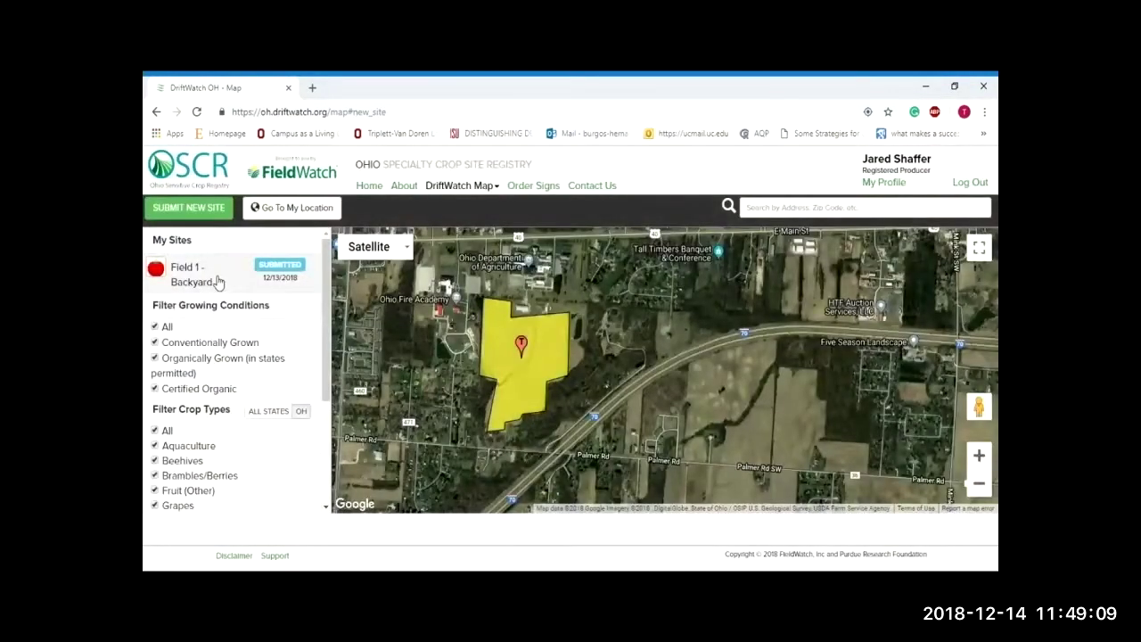
{"action": "left_click", "coordinate": [214, 276]}
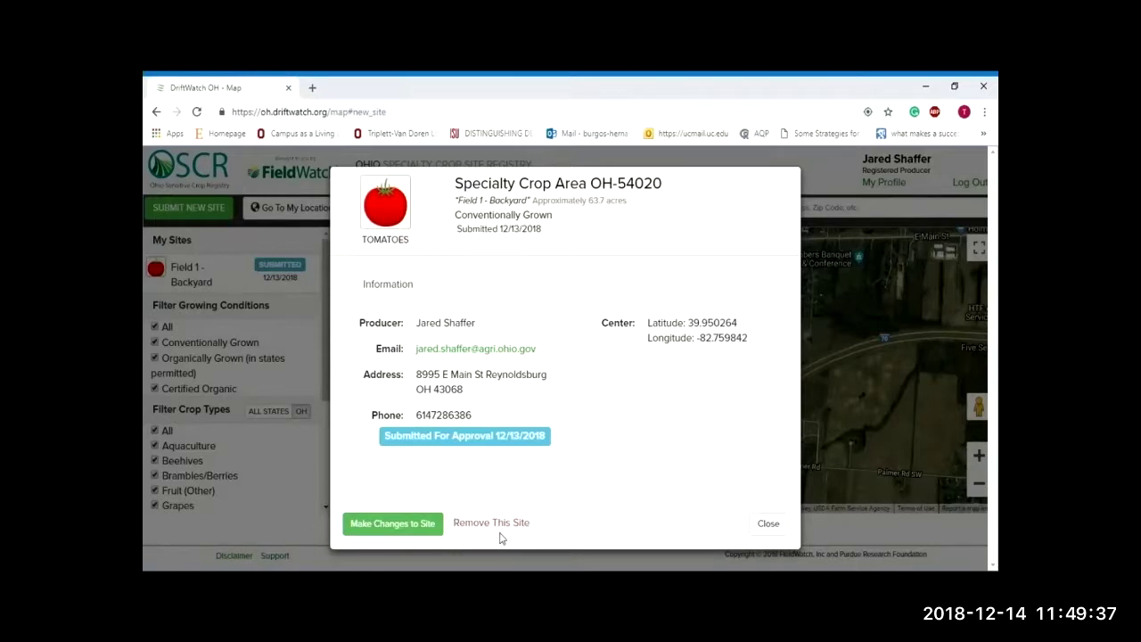
{"action": "left_click", "coordinate": [777, 525]}
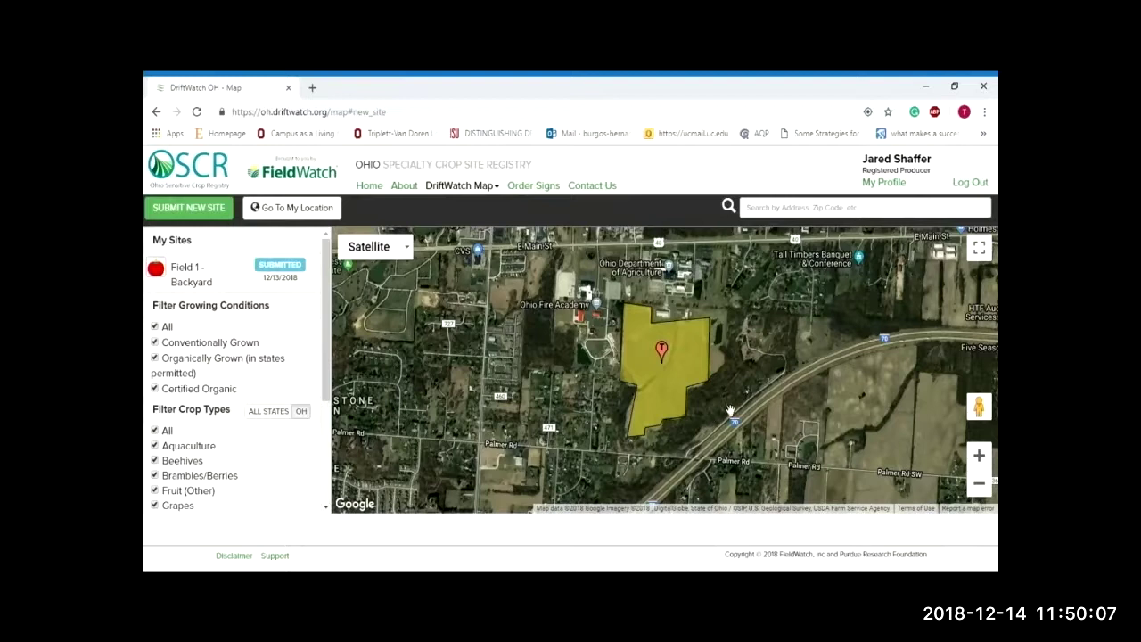
Step: Start a new site with crop type Beehives, Hobbyist purpose and 3 hives
{"action": "left_click", "coordinate": [193, 212]}
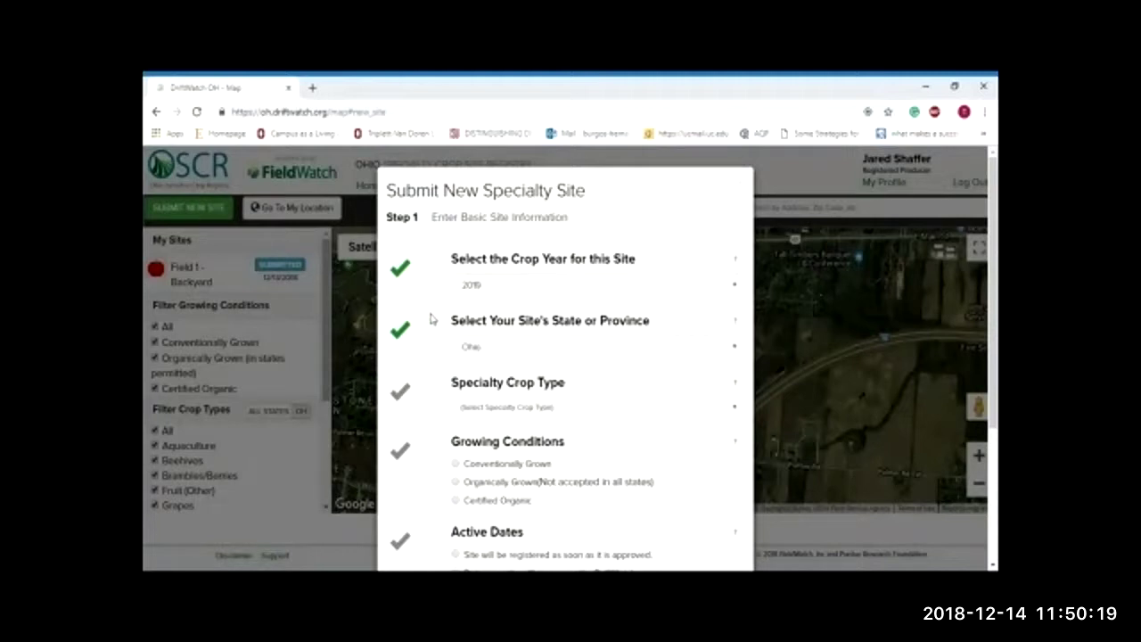
{"action": "scroll", "coordinate": [431, 318], "scroll_direction": "down", "scroll_amount": 1}
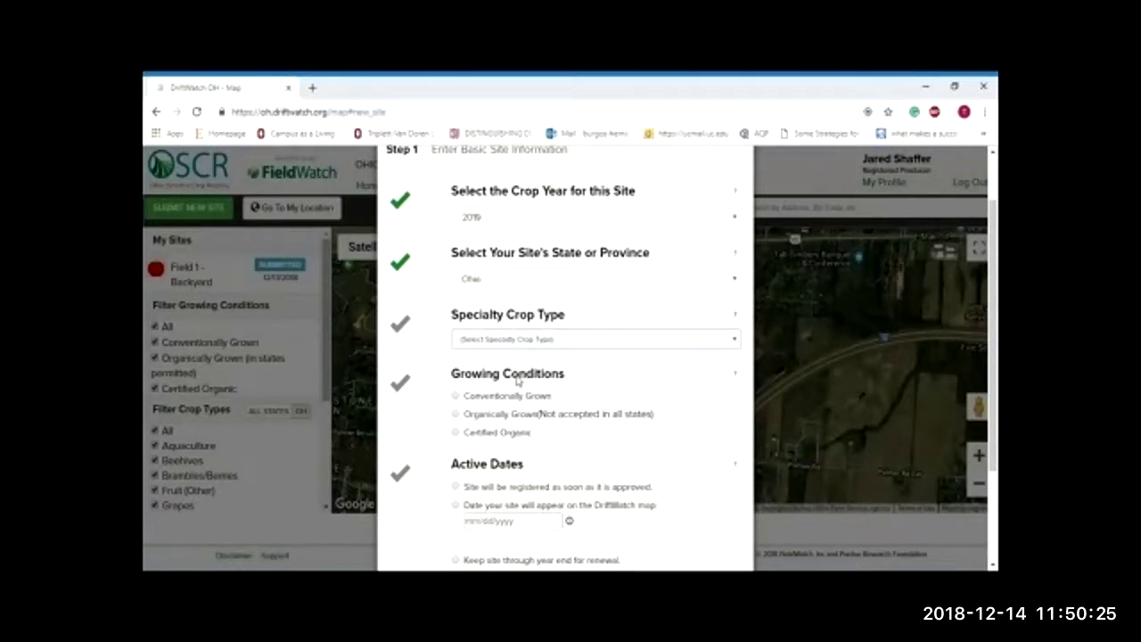
{"action": "left_click", "coordinate": [519, 379]}
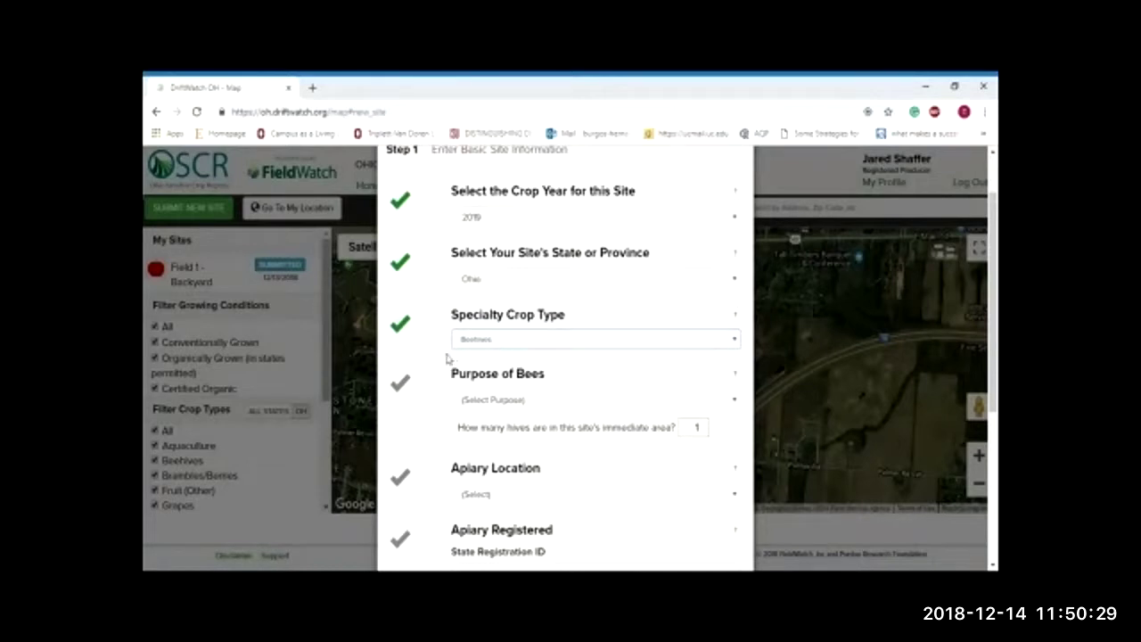
{"action": "scroll", "coordinate": [449, 358], "scroll_direction": "down", "scroll_amount": 2}
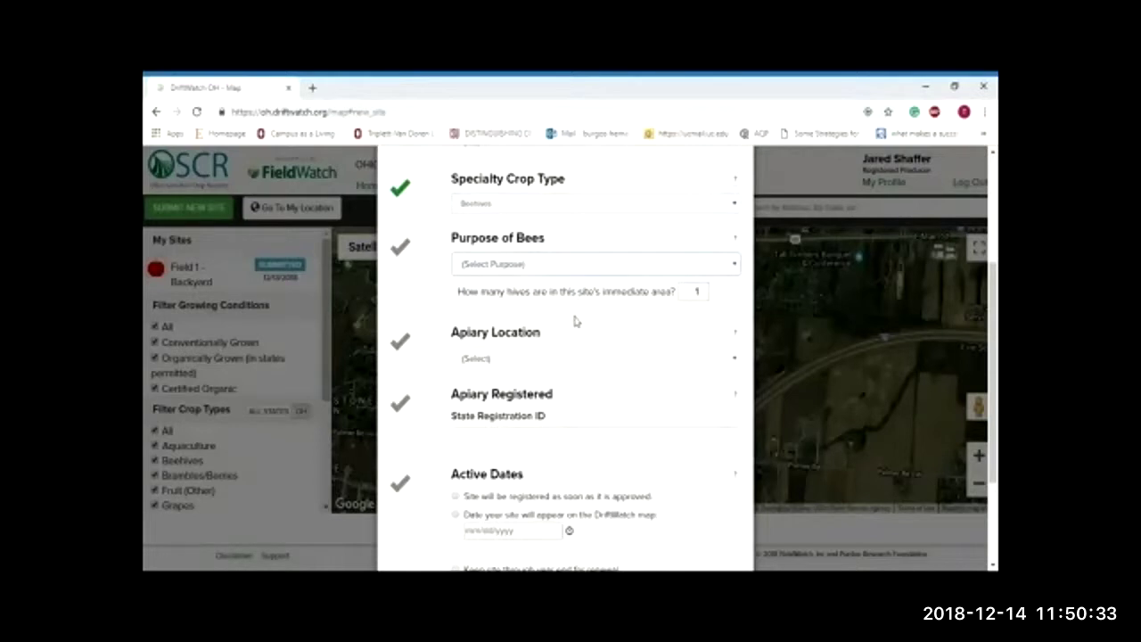
{"action": "key", "text": "Down"}
{"action": "left_click", "coordinate": [696, 293]}
{"action": "type", "text": "3"}
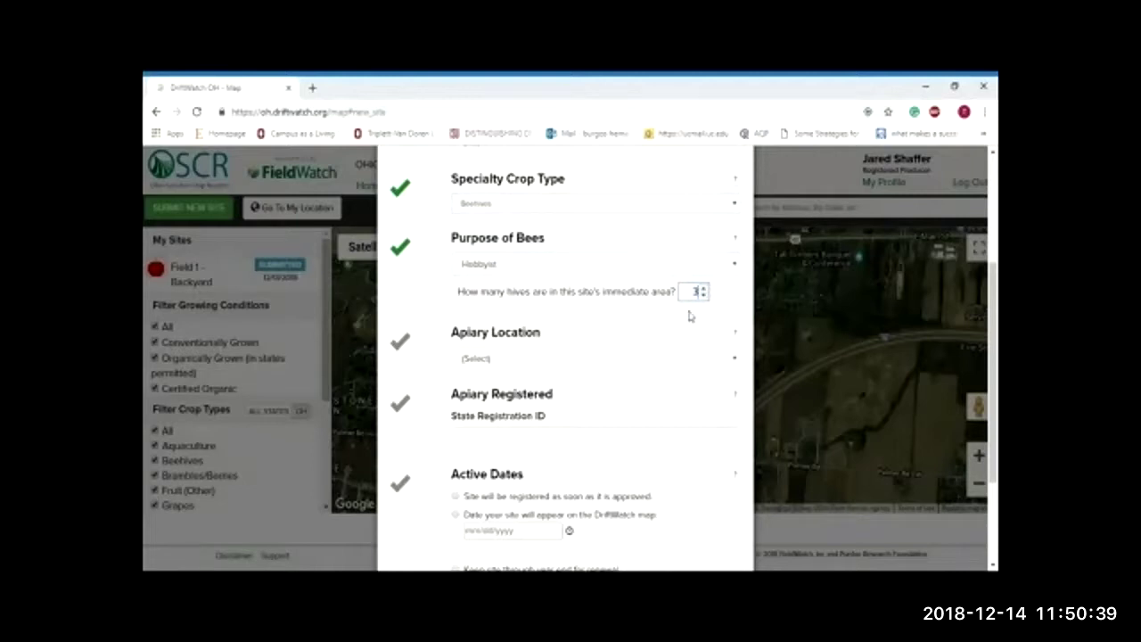
{"action": "scroll", "coordinate": [689, 315], "scroll_direction": "down", "scroll_amount": 3}
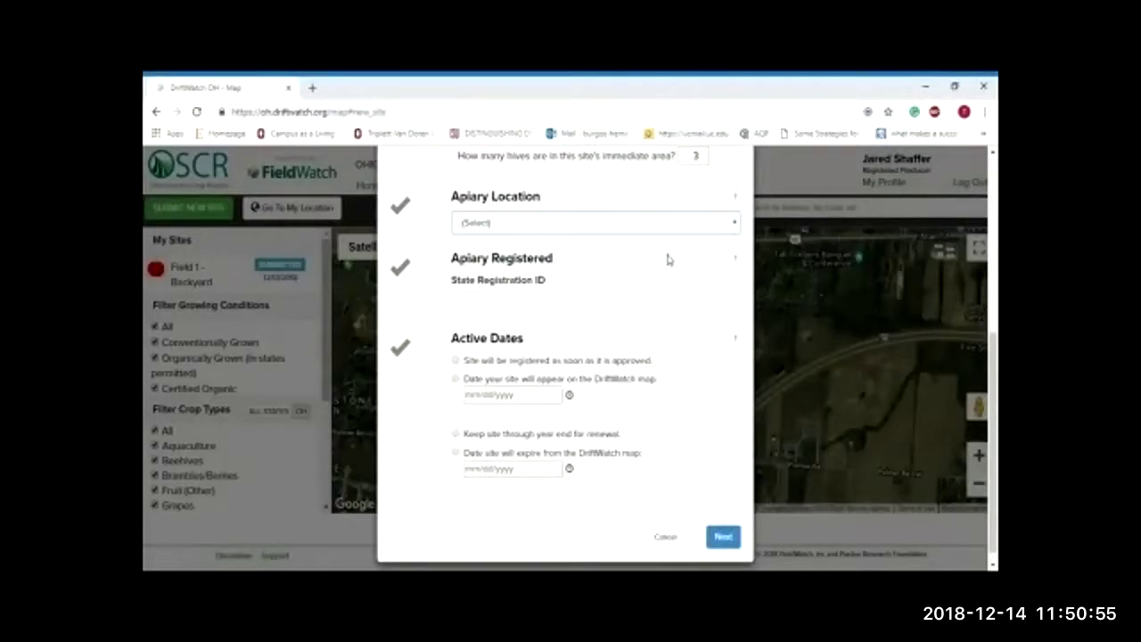
Step: Set a permanent apiary location, the state registration ID, and active dates from approval to year end
{"action": "left_click", "coordinate": [667, 259]}
{"action": "left_click", "coordinate": [605, 307]}
{"action": "type", "text": "12345"}
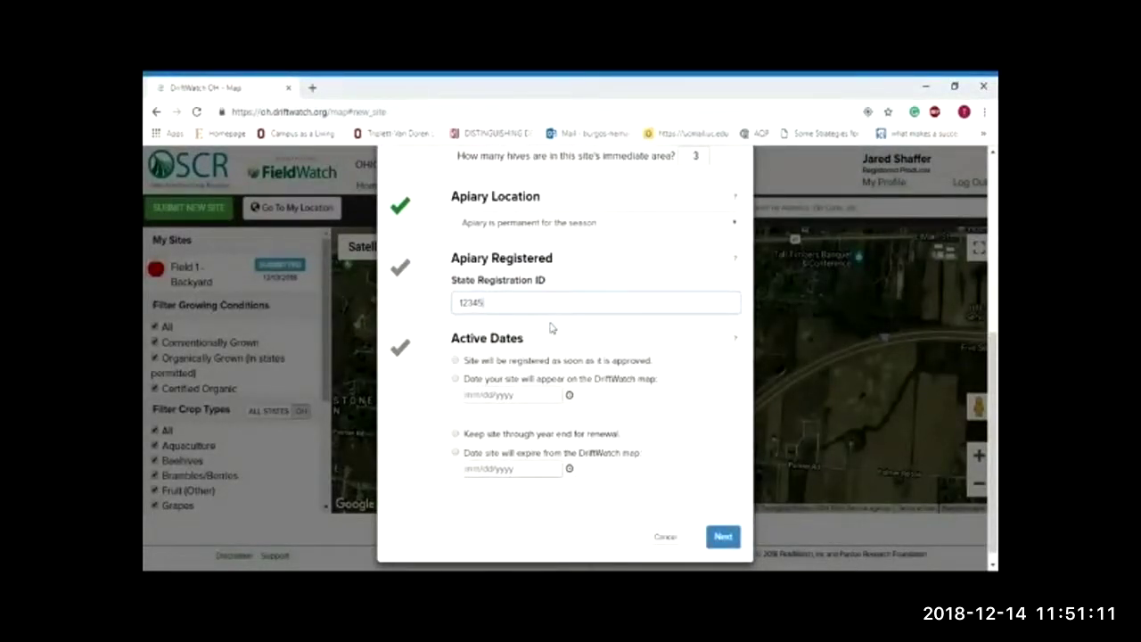
{"action": "left_click", "coordinate": [547, 364]}
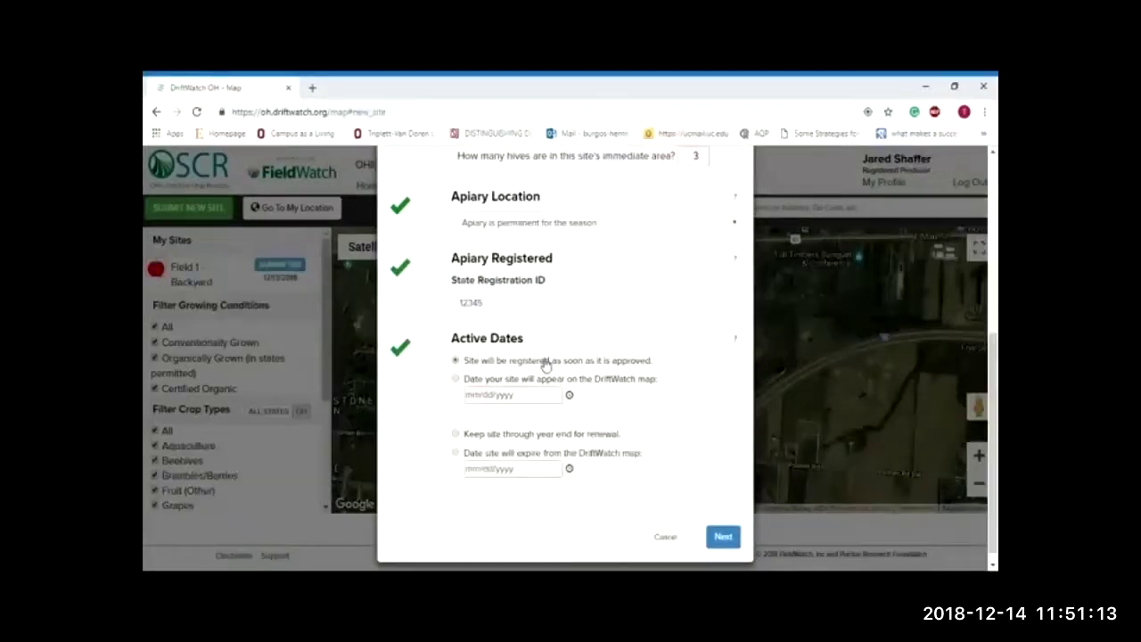
{"action": "left_click", "coordinate": [521, 437]}
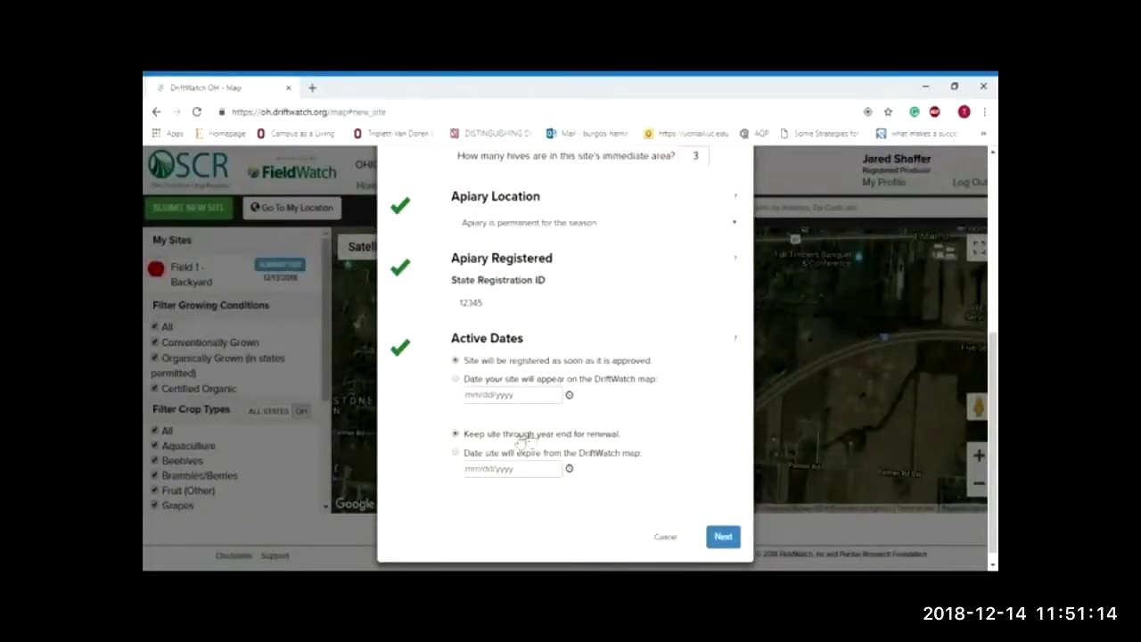
Step: Skip the optional notes and locate the site using the current map view
{"action": "left_click", "coordinate": [723, 535]}
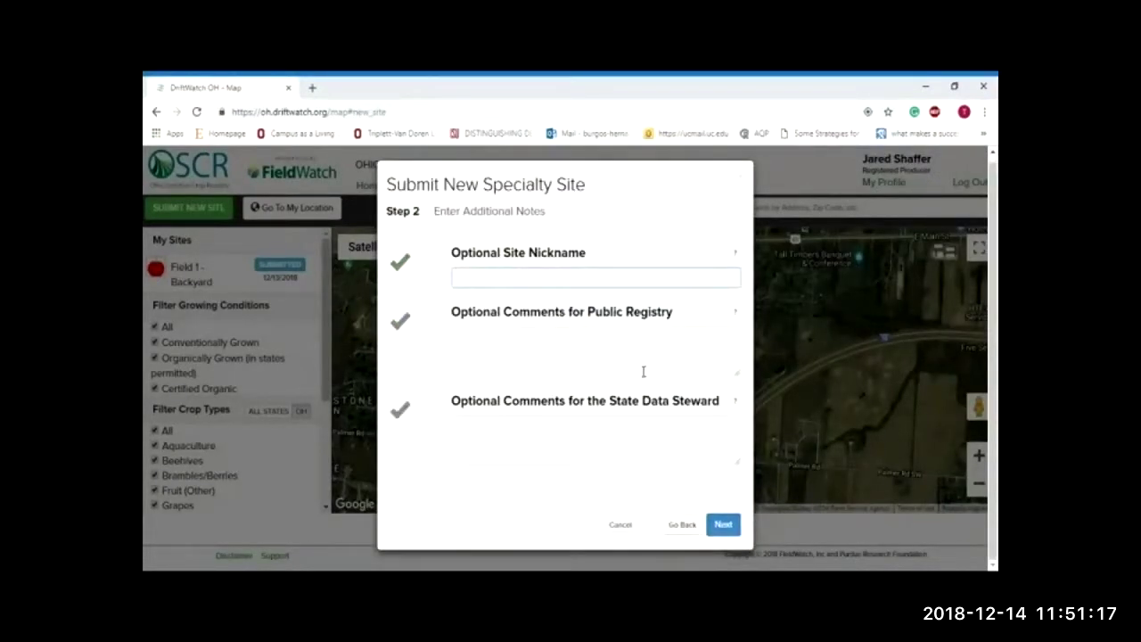
{"action": "left_click", "coordinate": [724, 525]}
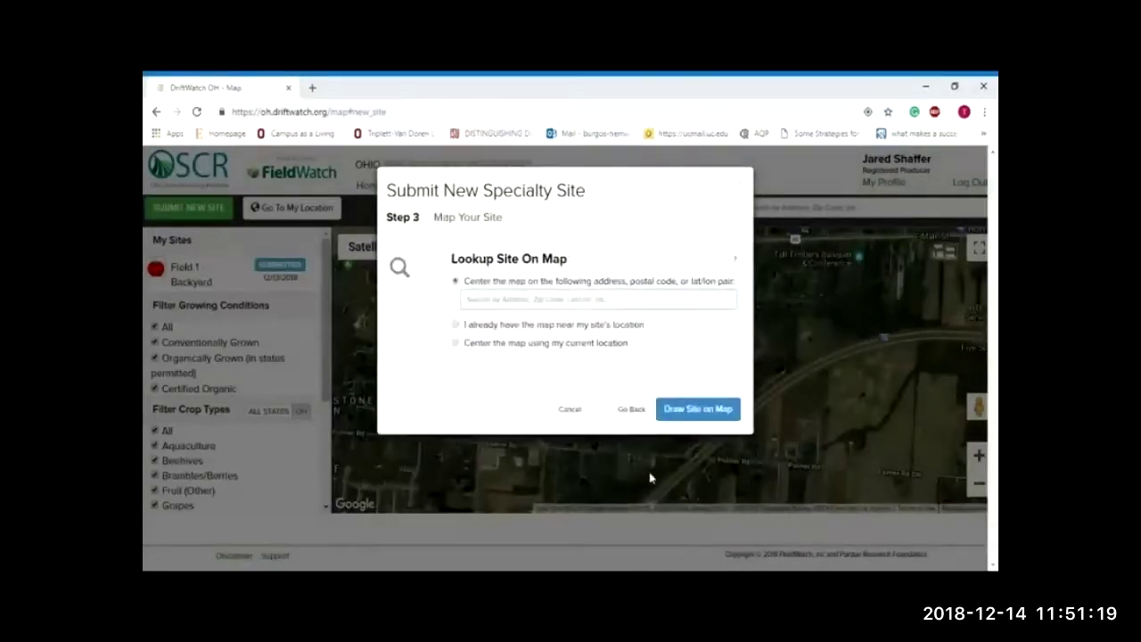
{"action": "left_click", "coordinate": [617, 326]}
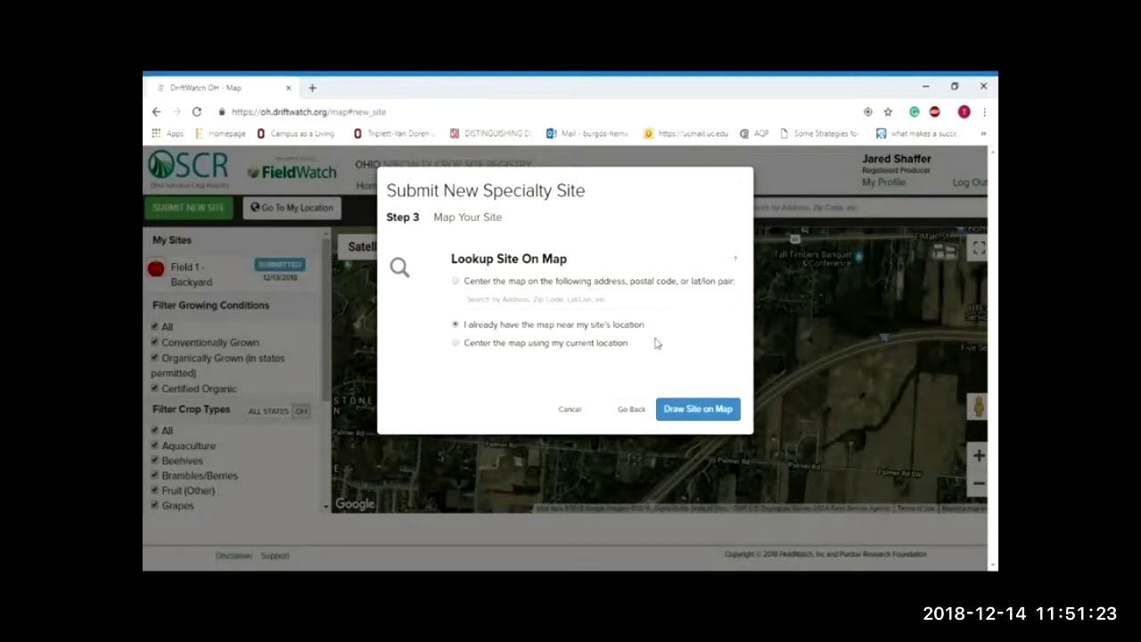
{"action": "left_click", "coordinate": [698, 410]}
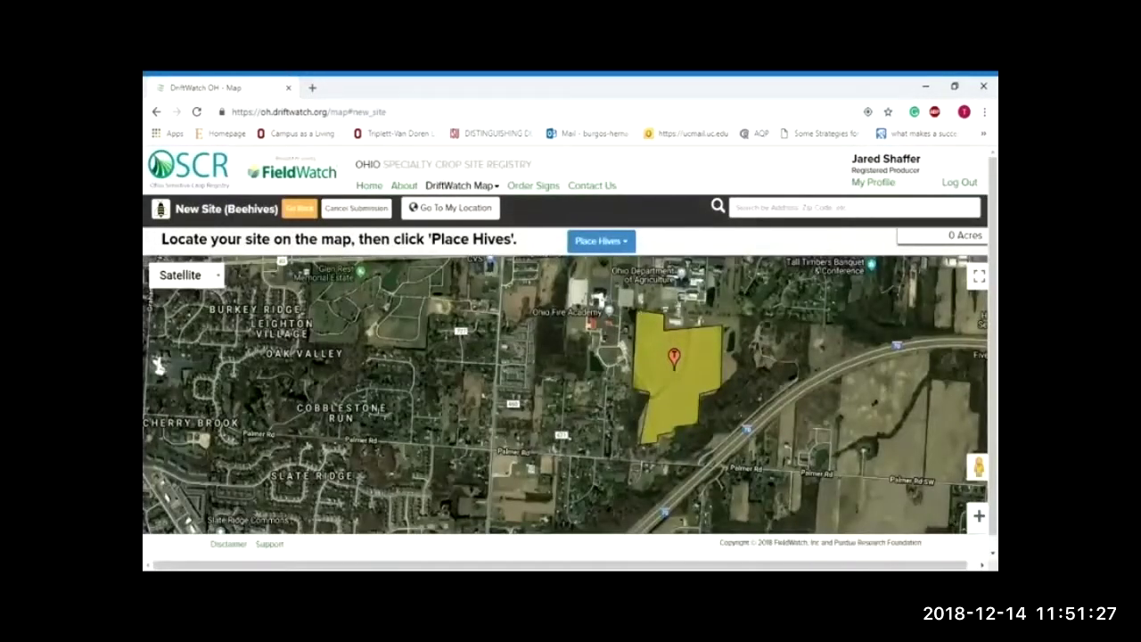
Step: In a flat top-down view, manually place one hive area above the two long white buildings and submit it
{"action": "scroll", "coordinate": [718, 316], "scroll_direction": "up", "scroll_amount": 3}
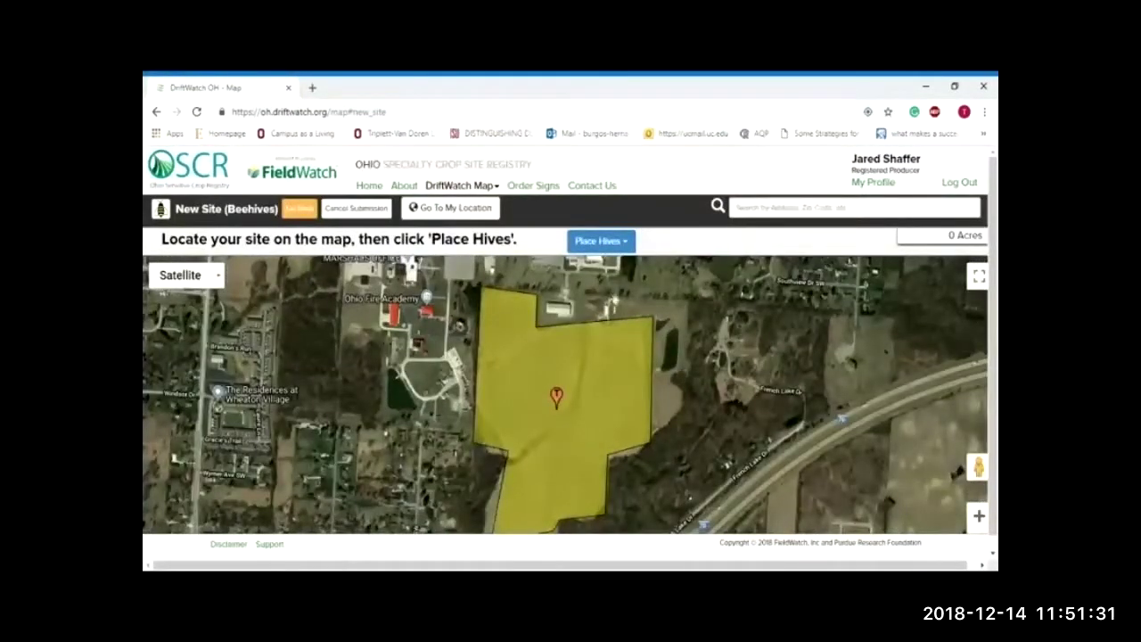
{"action": "scroll", "coordinate": [609, 303], "scroll_direction": "up", "scroll_amount": 1}
{"action": "scroll", "coordinate": [609, 320], "scroll_direction": "up", "scroll_amount": 2}
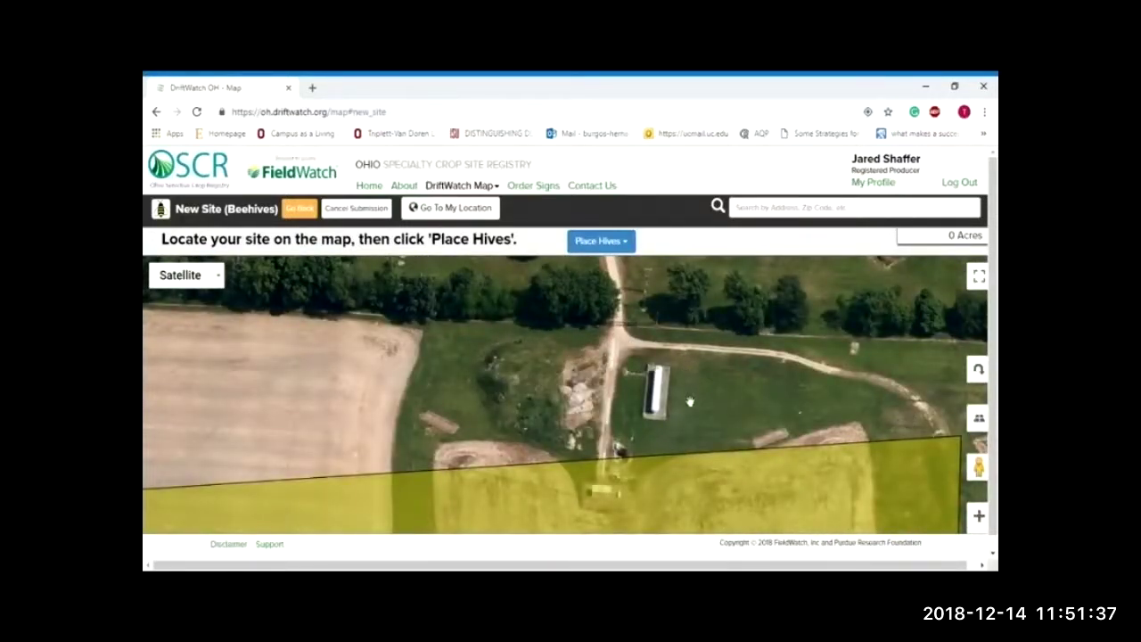
{"action": "left_click", "coordinate": [977, 417]}
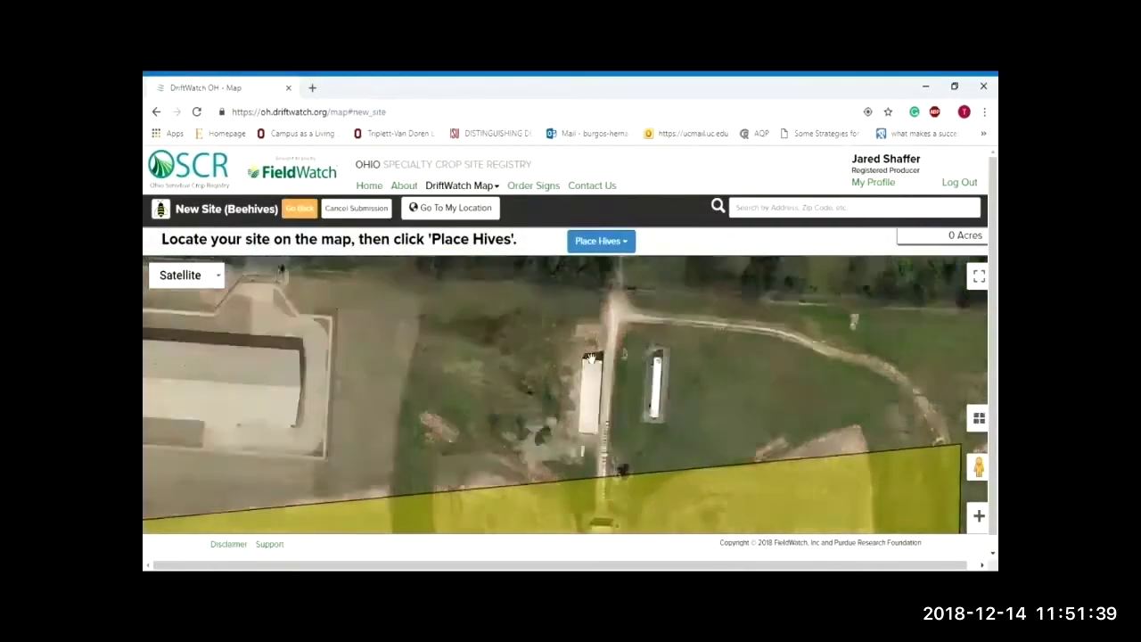
{"action": "left_click", "coordinate": [623, 247]}
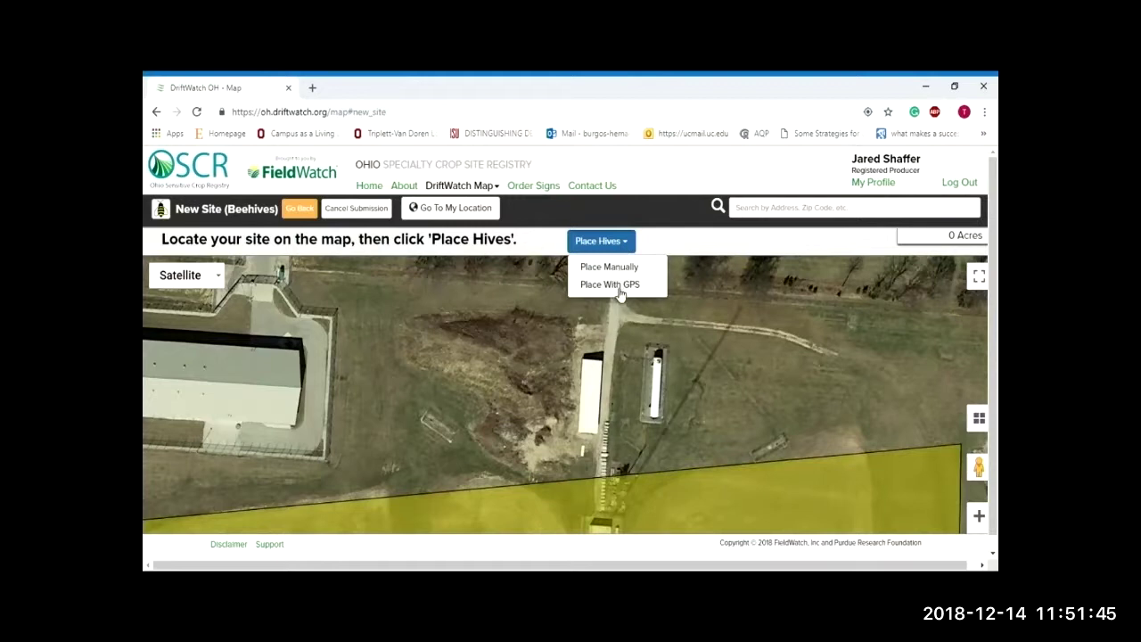
{"action": "left_click", "coordinate": [627, 270]}
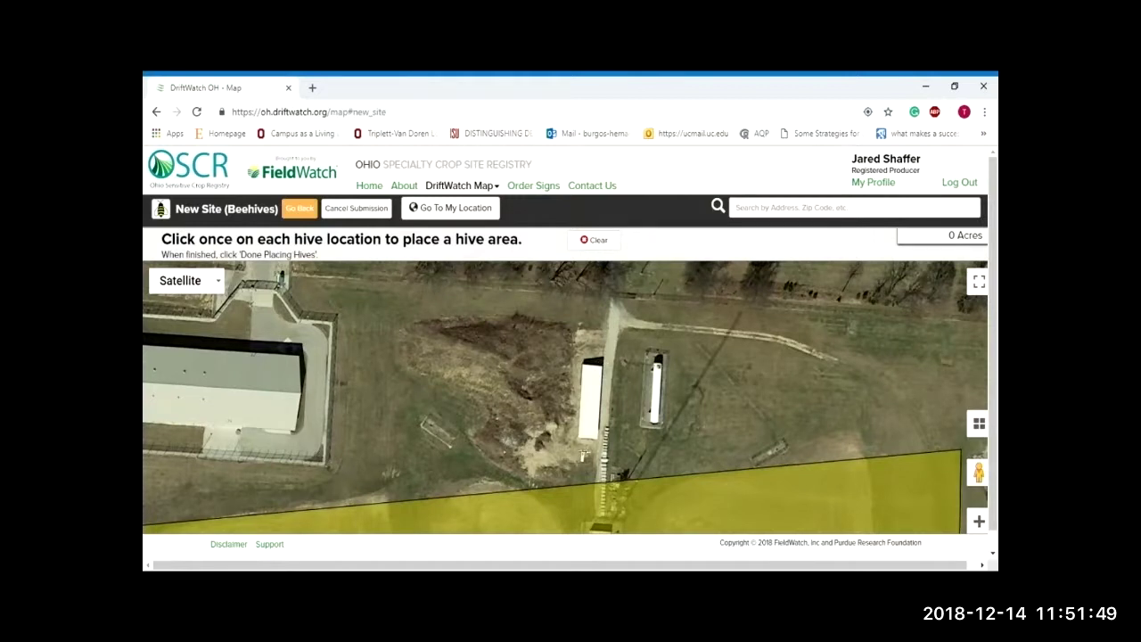
{"action": "left_click", "coordinate": [595, 295]}
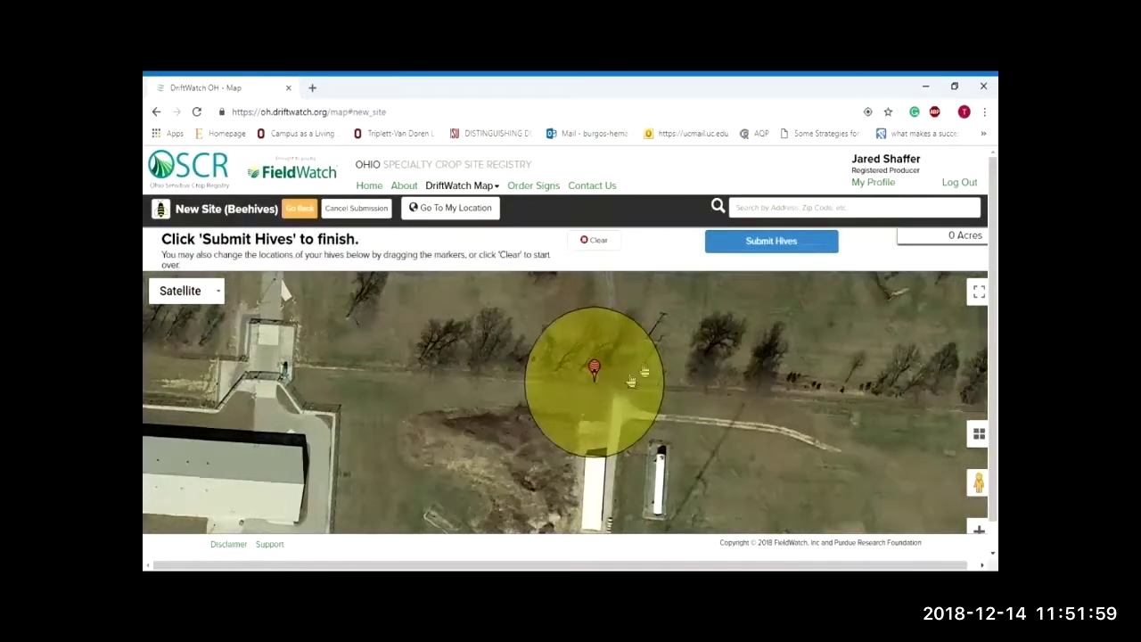
{"action": "mouse_move", "coordinate": [600, 374]}
{"action": "left_mouse_down"}
{"action": "mouse_move", "coordinate": [435, 399]}
{"action": "mouse_move", "coordinate": [824, 414]}
{"action": "mouse_move", "coordinate": [892, 400]}
{"action": "mouse_move", "coordinate": [594, 384]}
{"action": "left_mouse_up"}
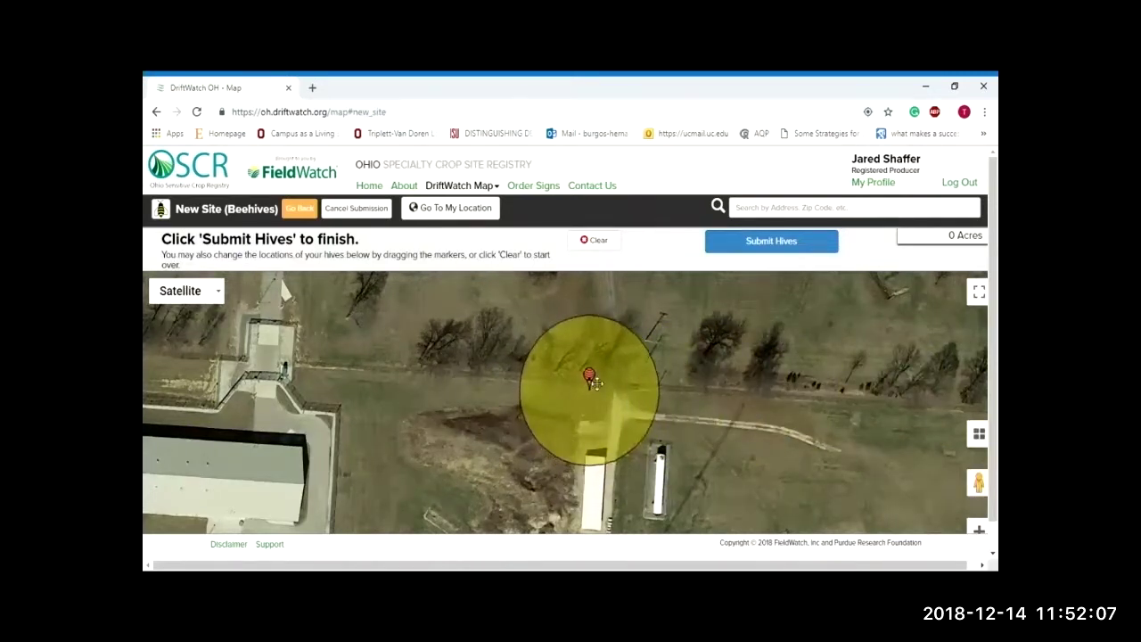
{"action": "left_click", "coordinate": [733, 249]}
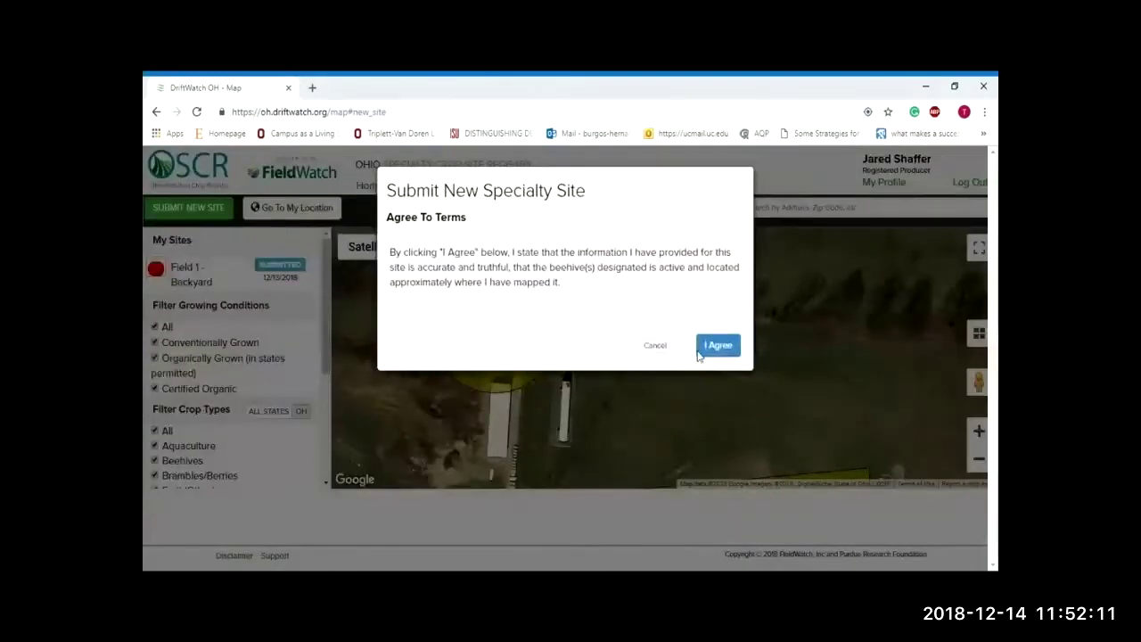
{"action": "left_click", "coordinate": [720, 346]}
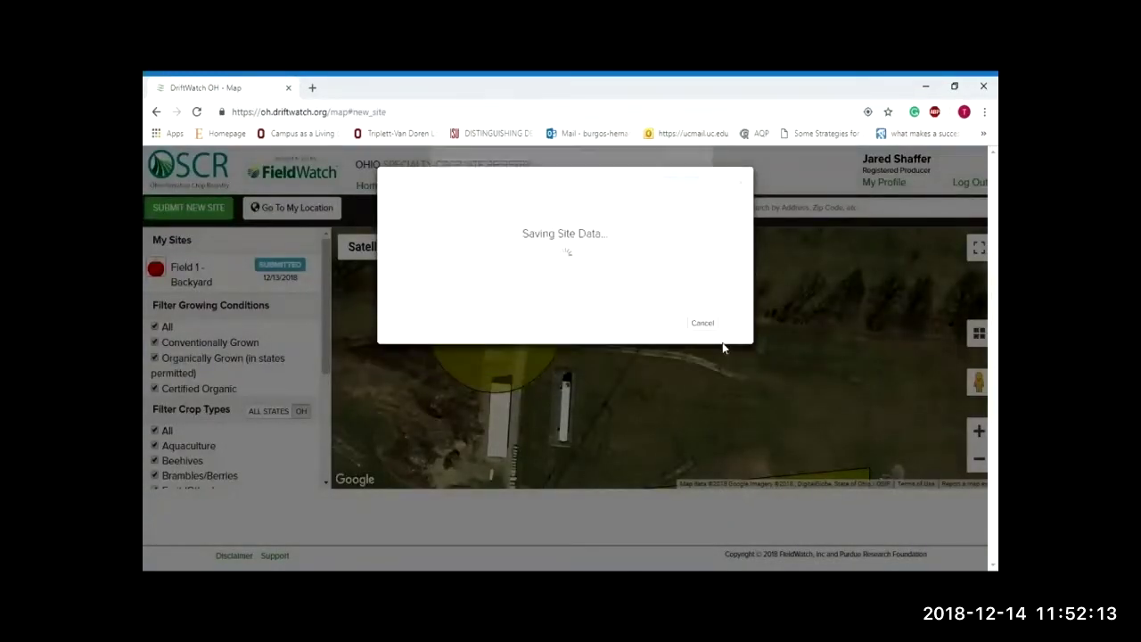
{"action": "left_click", "coordinate": [681, 191]}
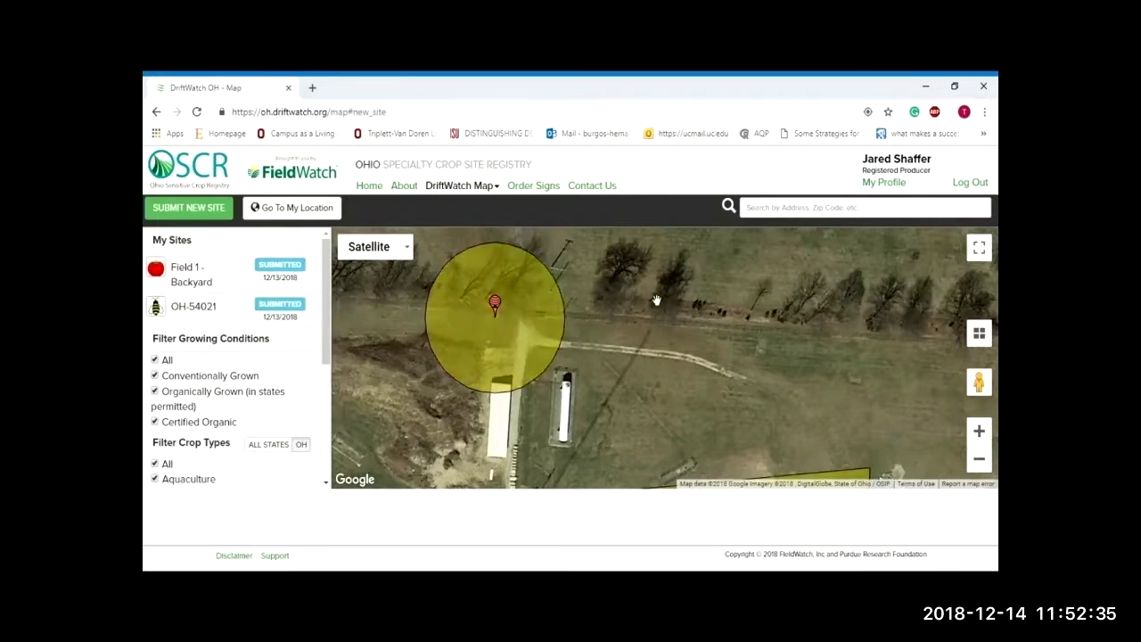
{"action": "scroll", "coordinate": [663, 297], "scroll_direction": "down", "scroll_amount": 2}
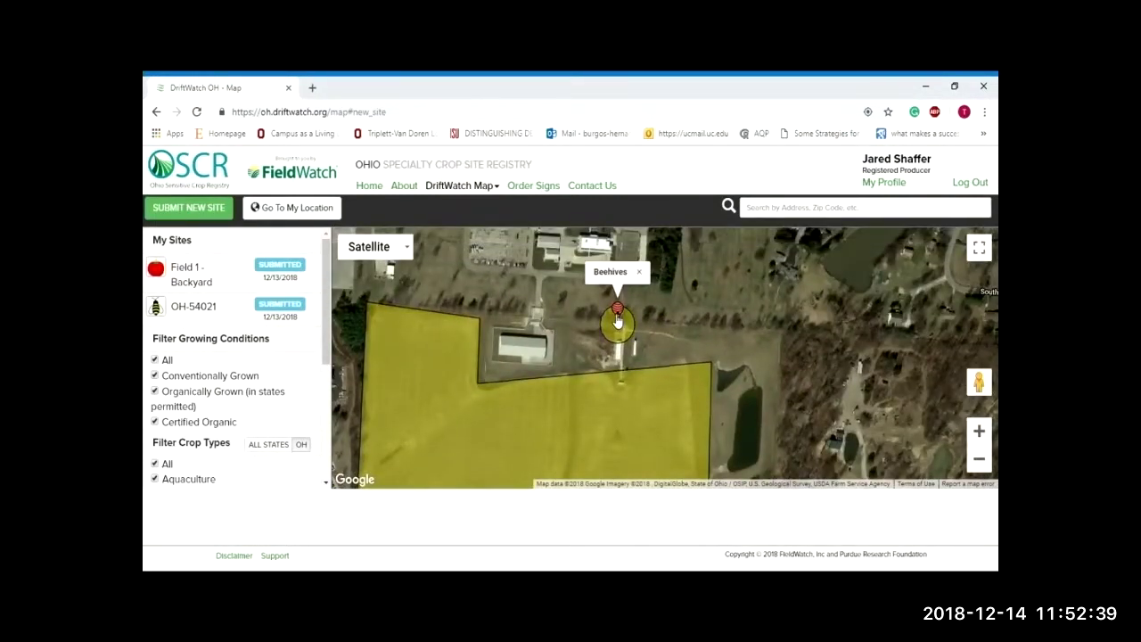
Step: Open the beehive site's details, then advance the talk to the Communication Tools slide
{"action": "left_click", "coordinate": [613, 319]}
{"action": "scroll", "coordinate": [778, 347], "scroll_direction": "down", "scroll_amount": 1}
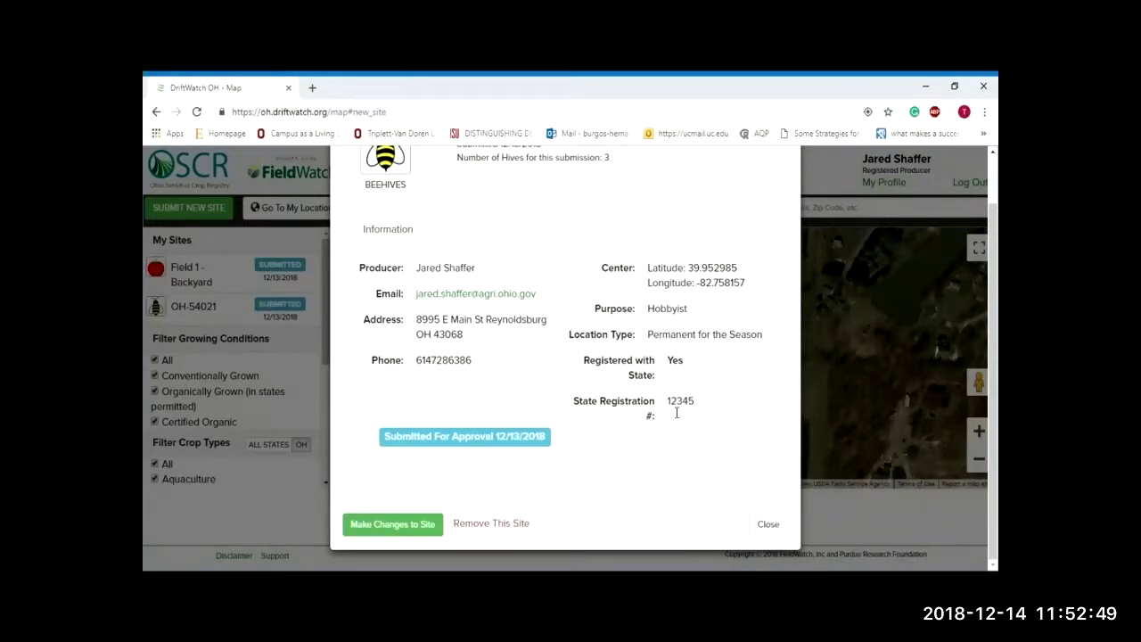
{"action": "left_click", "coordinate": [411, 522]}
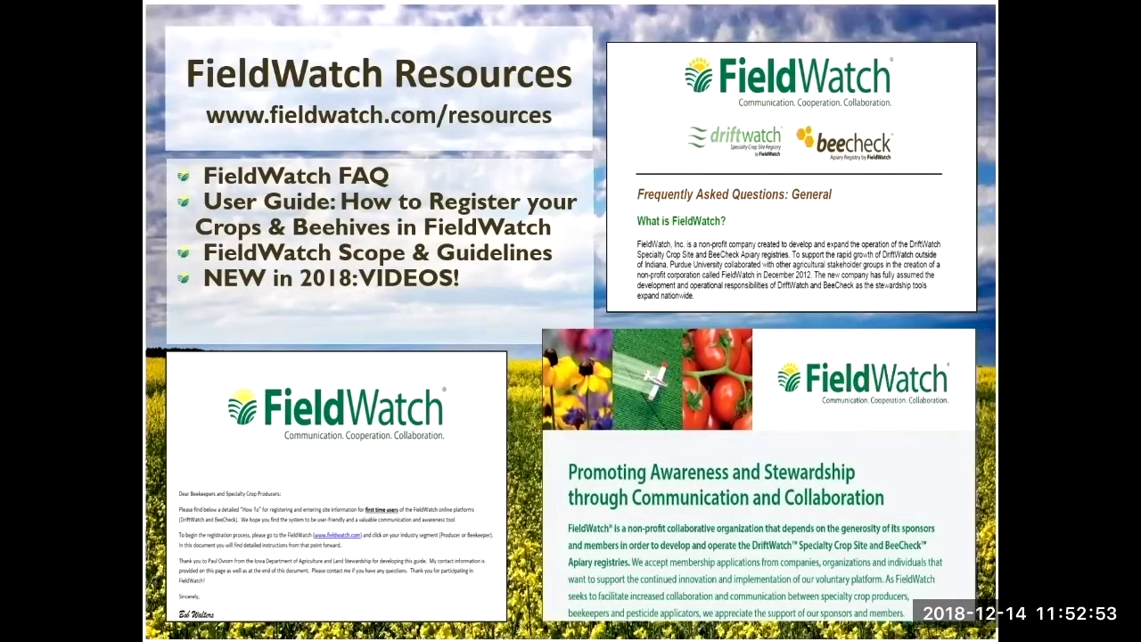
{"action": "key", "text": "Right"}
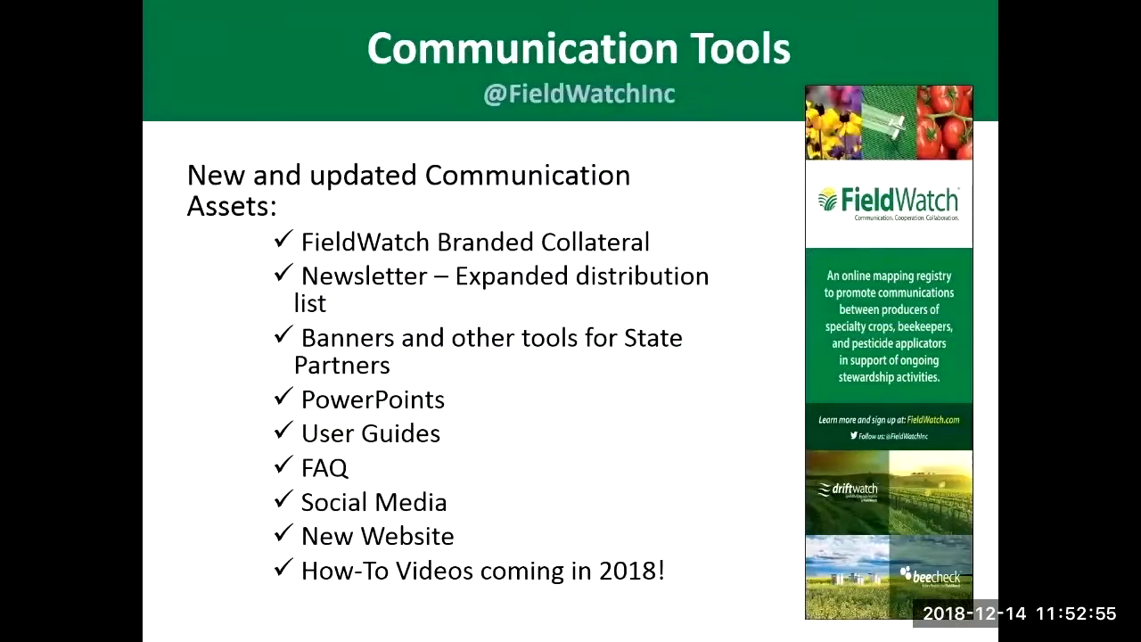